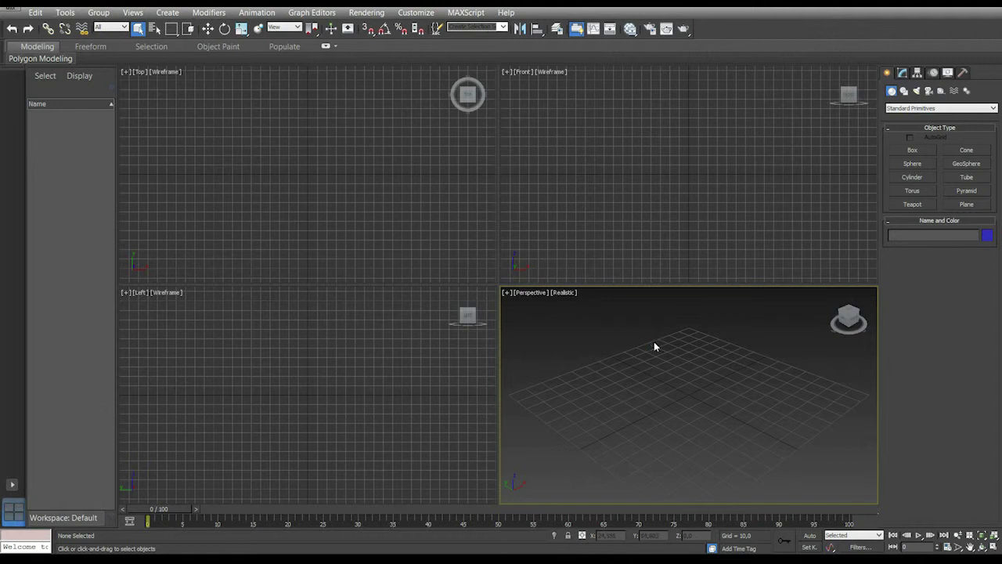
Turn on 2D Pan Zoom Mode for the perspective viewport
{"action": "key", "text": "alt+b"}
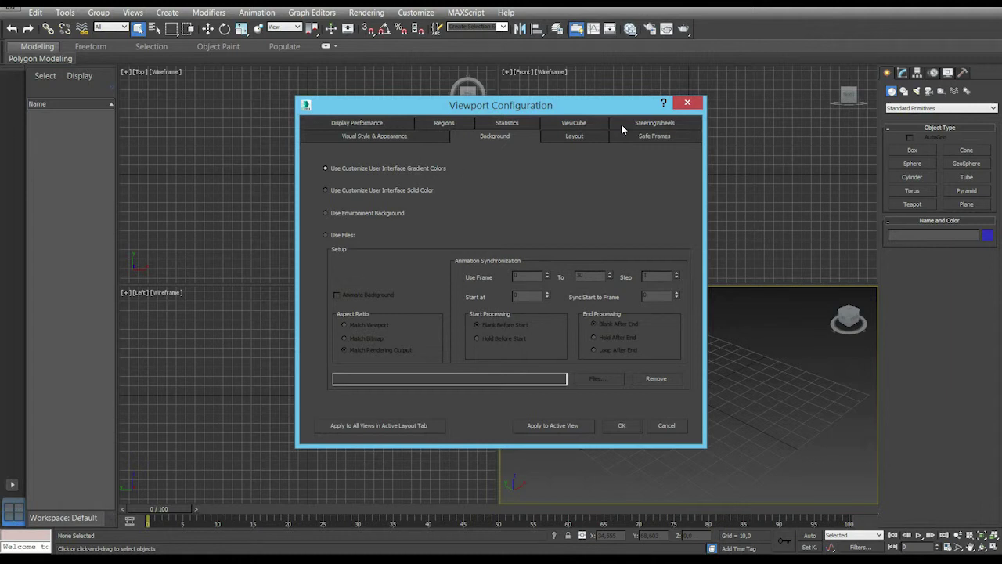
{"action": "left_click", "coordinate": [689, 104]}
{"action": "left_click", "coordinate": [507, 293]}
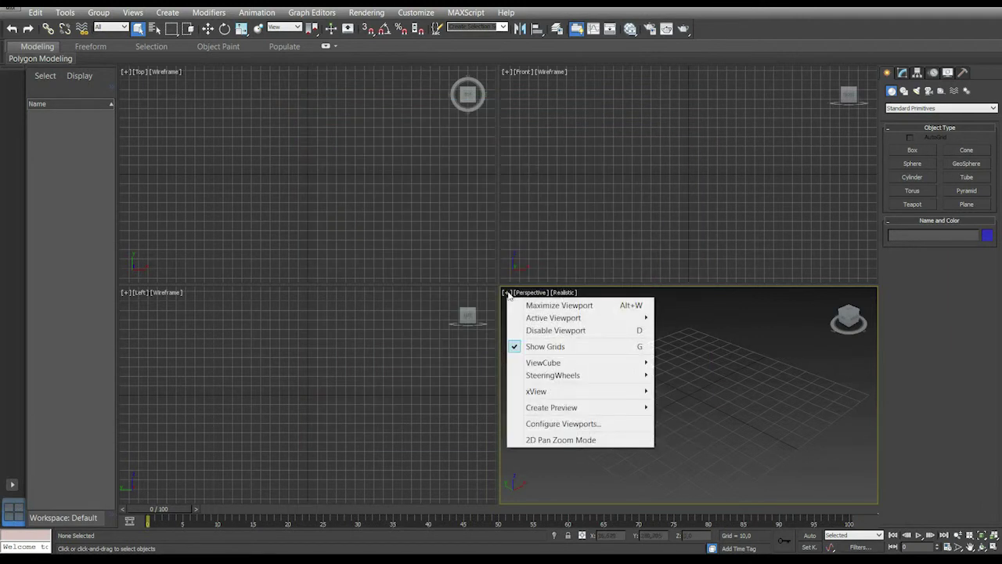
{"action": "left_click", "coordinate": [574, 440]}
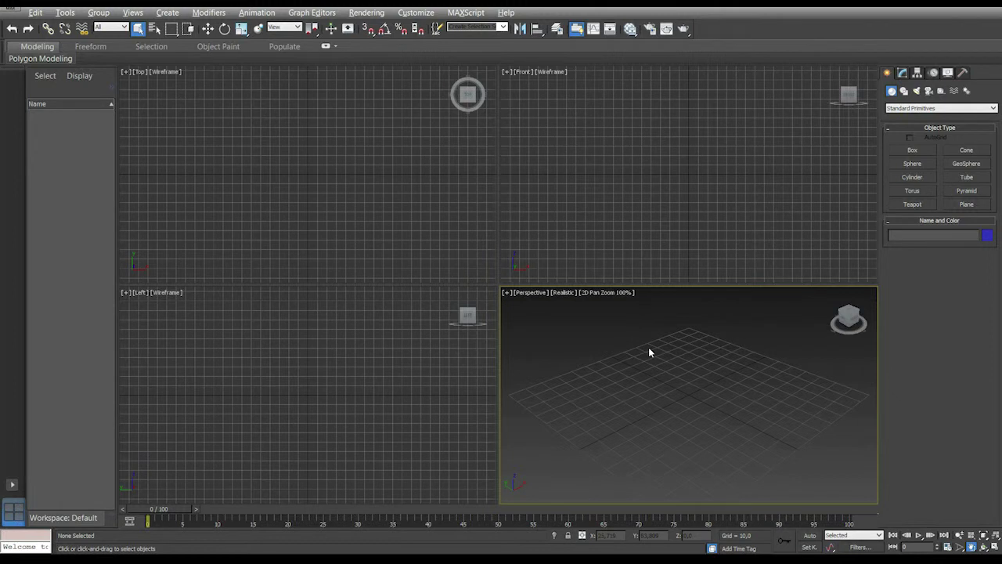
Set "Maserati 3200 GT Cabrio_front.tga" as the perspective viewport's background file, with the aspect ratio set to Match Bitmap
{"action": "key", "text": "alt+b"}
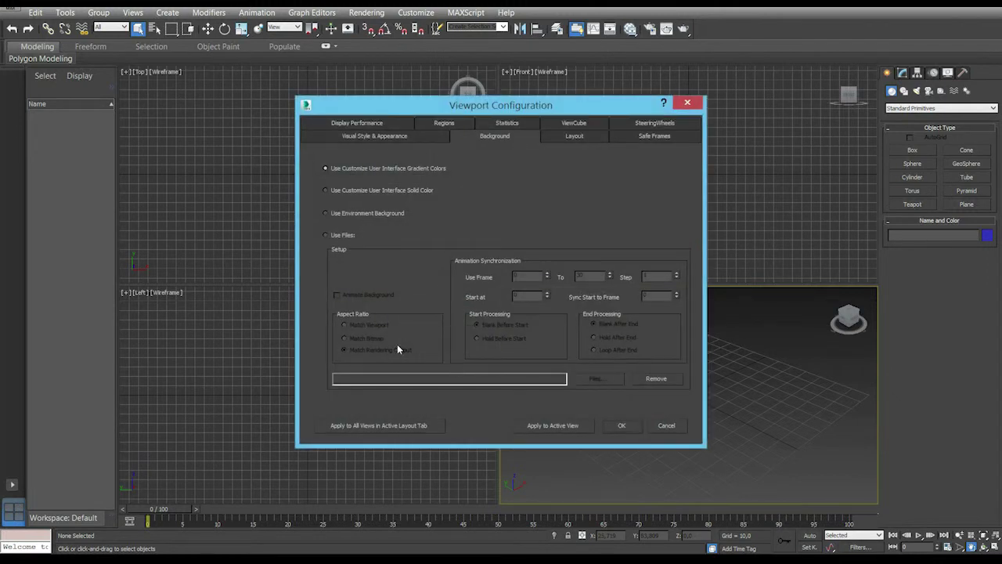
{"action": "left_click", "coordinate": [325, 235]}
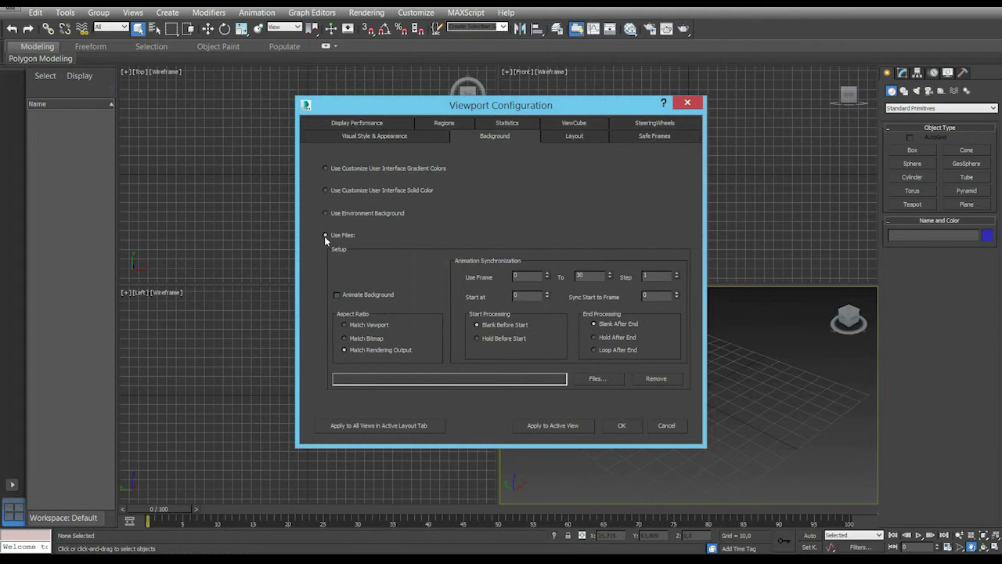
{"action": "left_click", "coordinate": [344, 339]}
{"action": "left_click", "coordinate": [595, 379]}
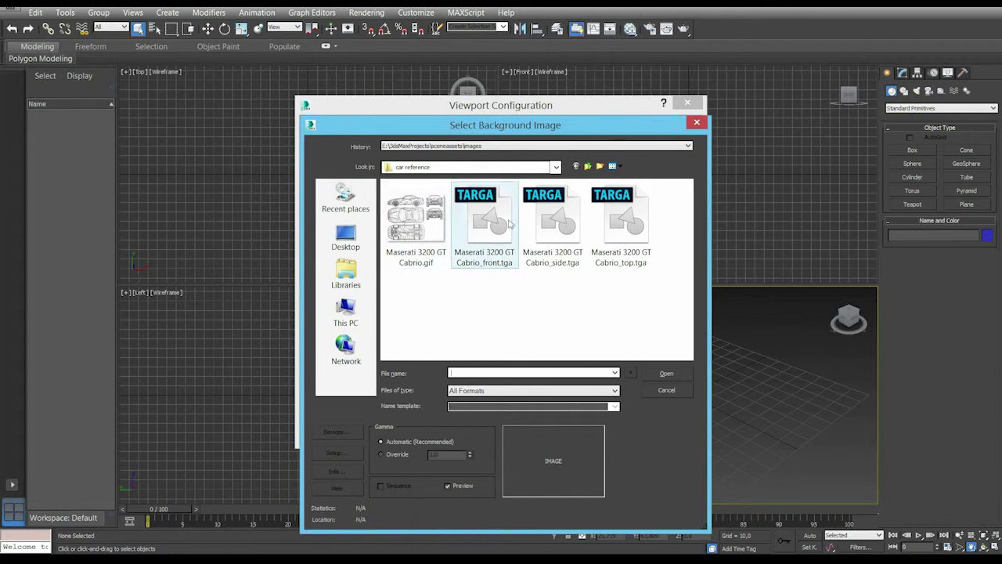
{"action": "double_click", "coordinate": [489, 222]}
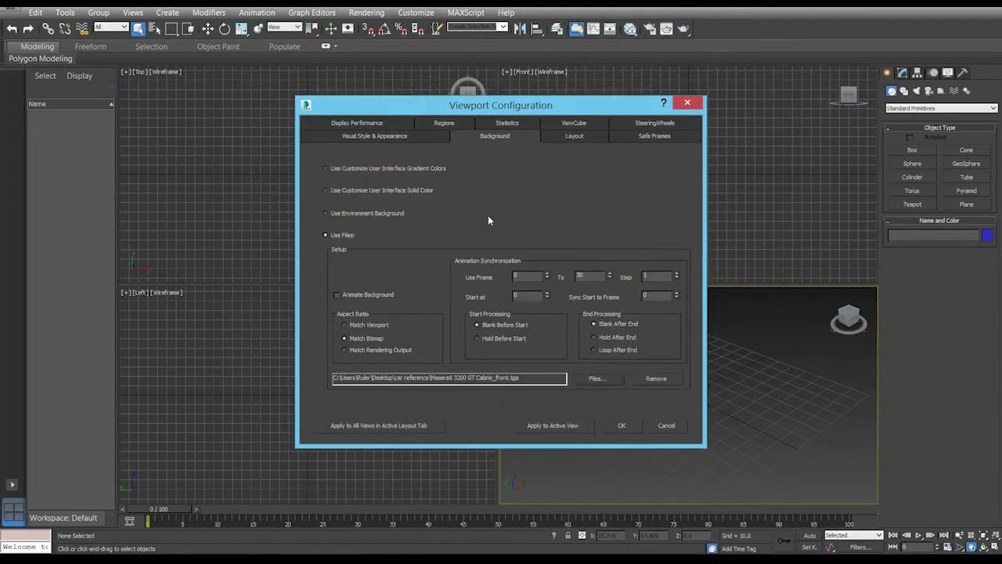
{"action": "left_click", "coordinate": [621, 426]}
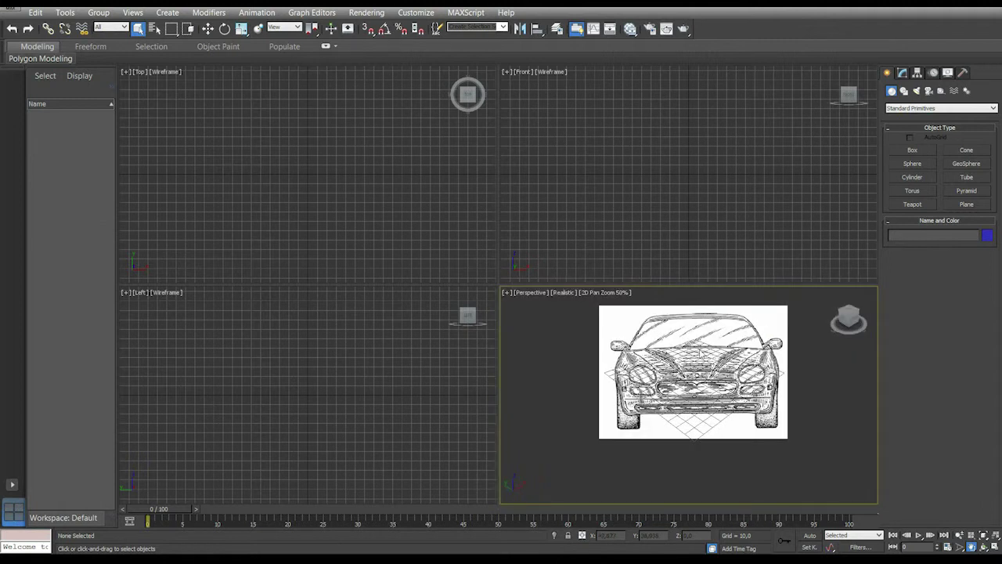
Create a box in the front viewport, about 330 long, 296 wide and 338 high
{"action": "scroll", "coordinate": [701, 353], "scroll_direction": "up", "scroll_amount": 1}
{"action": "middle_click_drag", "start_coordinate": [699, 380], "coordinate": [676, 393]}
{"action": "key", "text": "w"}
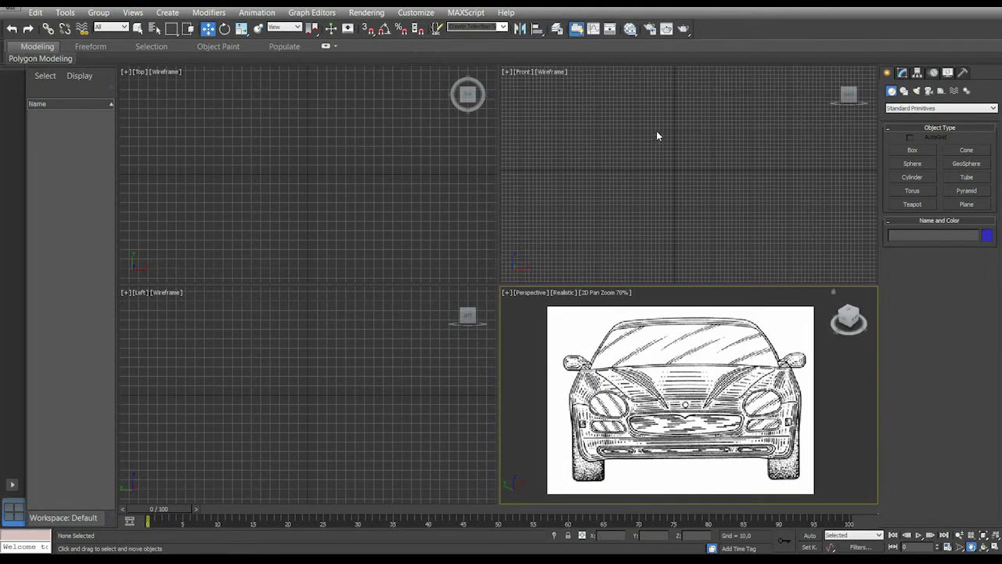
{"action": "key", "text": "b"}
{"action": "left_click_drag", "start_coordinate": [632, 130], "coordinate": [747, 255]}
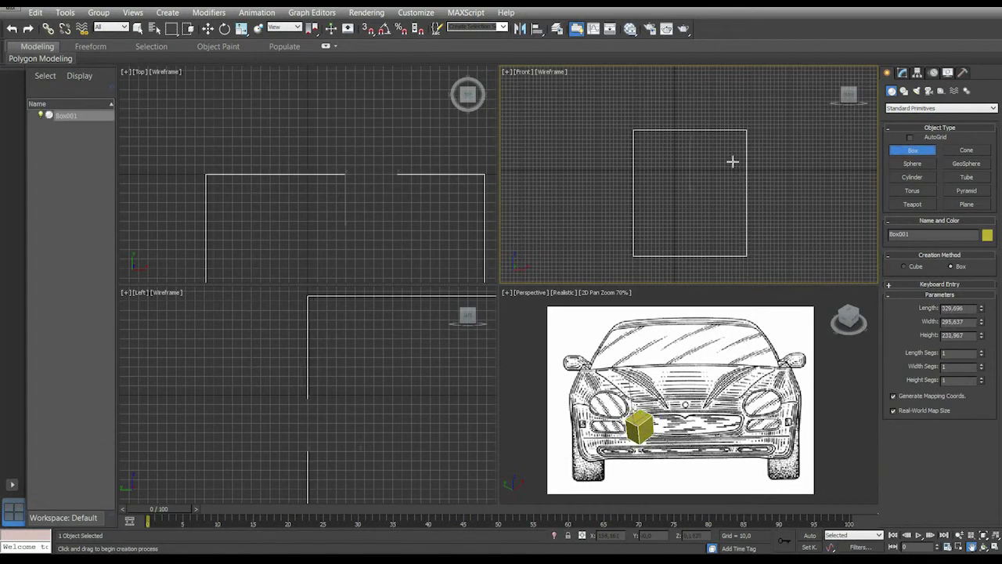
{"action": "left_click", "coordinate": [722, 126]}
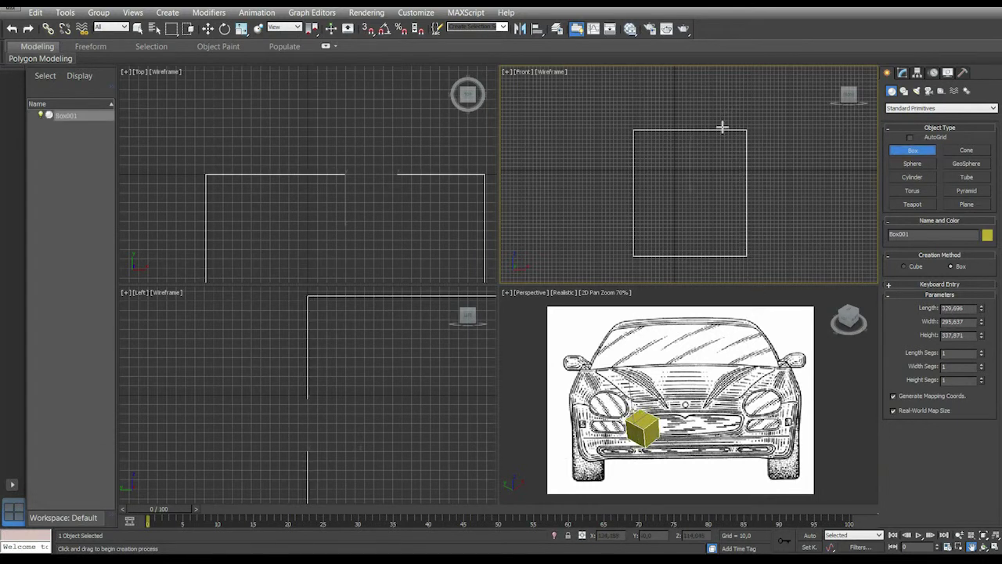
{"action": "key", "text": "w"}
Turn the perspective viewport to face the front and move the box onto the middle of the car's hood
{"action": "scroll", "coordinate": [771, 432], "scroll_direction": "up", "scroll_amount": 2}
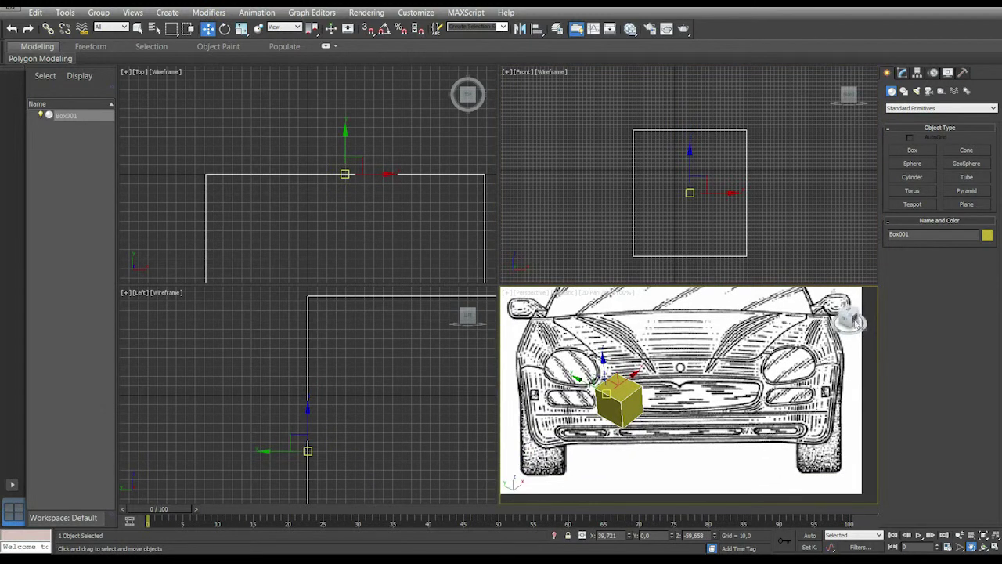
{"action": "left_click", "coordinate": [855, 322]}
{"action": "middle_click_drag", "start_coordinate": [659, 381], "coordinate": [654, 414]}
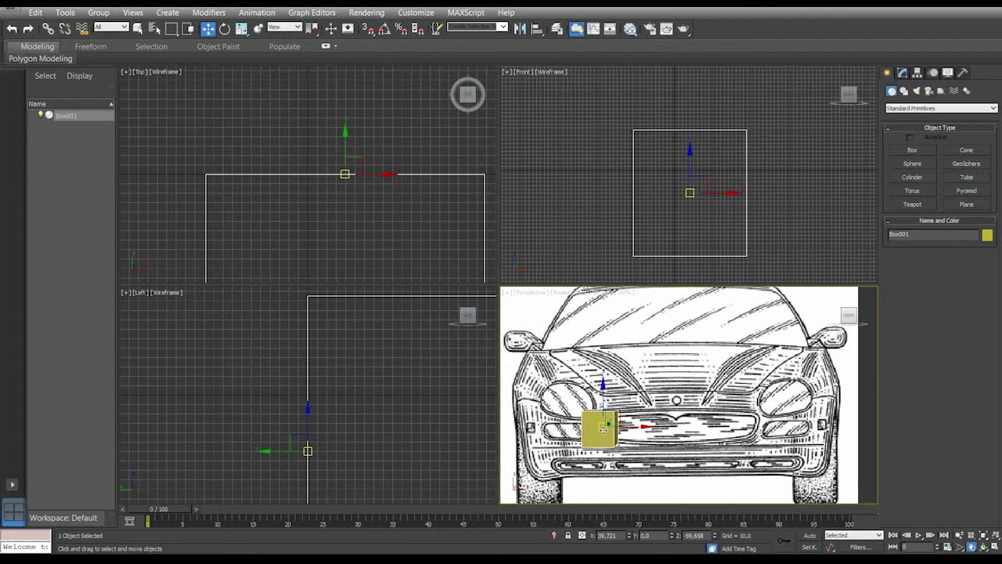
{"action": "left_click_drag", "start_coordinate": [602, 430], "coordinate": [675, 373]}
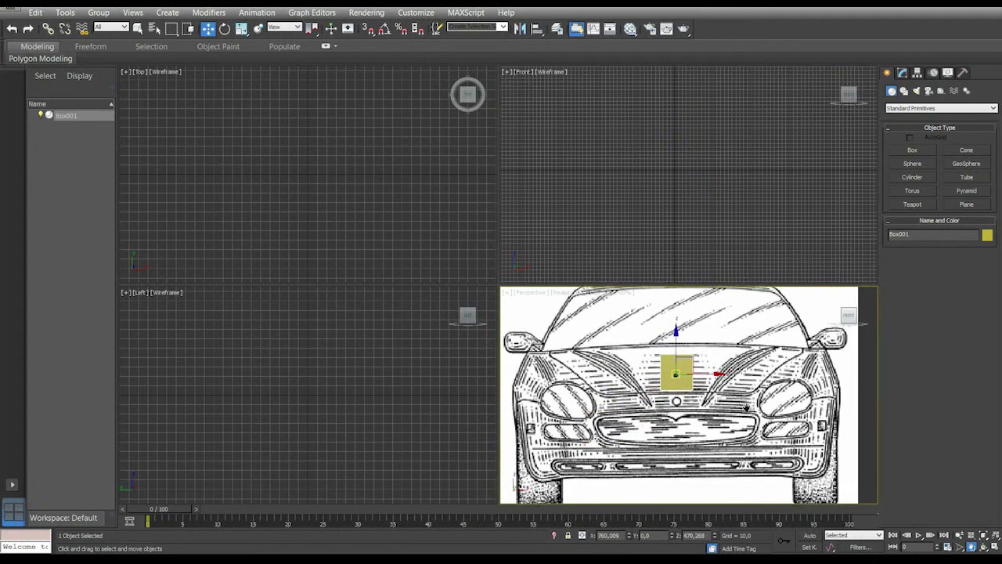
Convert the box on the hood to an Editable Poly
{"action": "scroll", "coordinate": [674, 373], "scroll_direction": "down", "scroll_amount": 3}
{"action": "scroll", "coordinate": [674, 376], "scroll_direction": "up", "scroll_amount": 3}
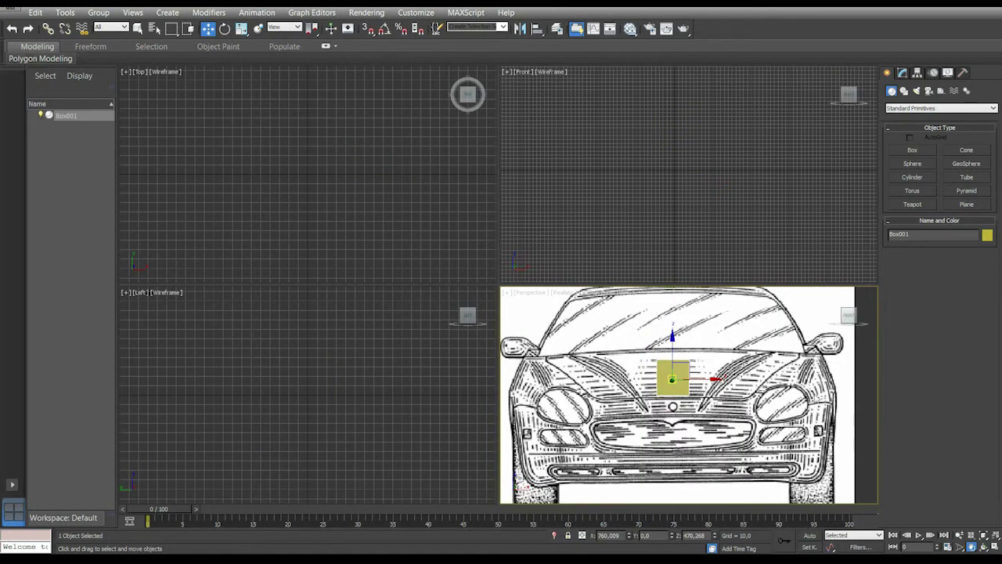
{"action": "scroll", "coordinate": [689, 392], "scroll_direction": "down", "scroll_amount": 2}
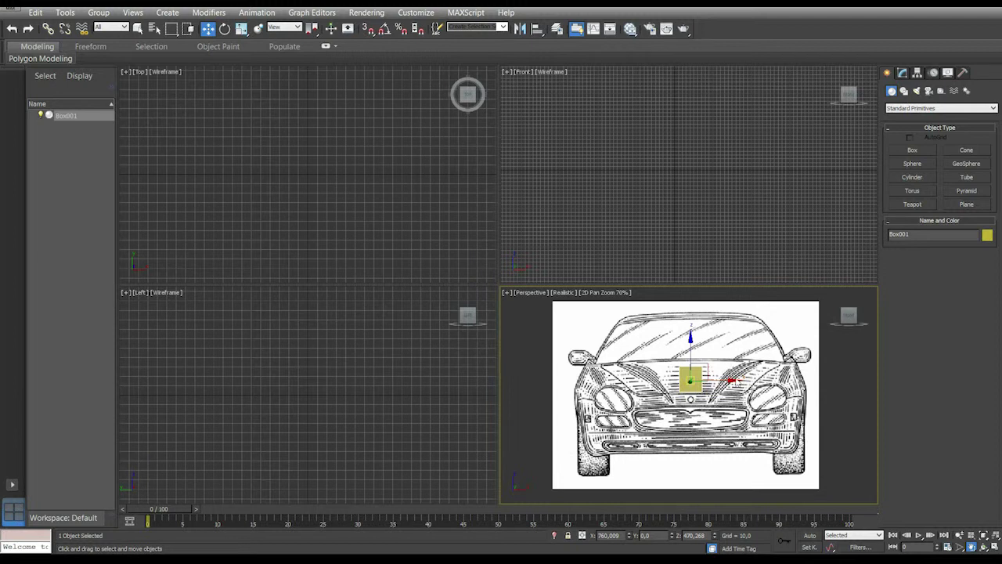
{"action": "left_click", "coordinate": [733, 381]}
{"action": "scroll", "coordinate": [689, 394], "scroll_direction": "up", "scroll_amount": 3}
{"action": "scroll", "coordinate": [710, 379], "scroll_direction": "down", "scroll_amount": 3}
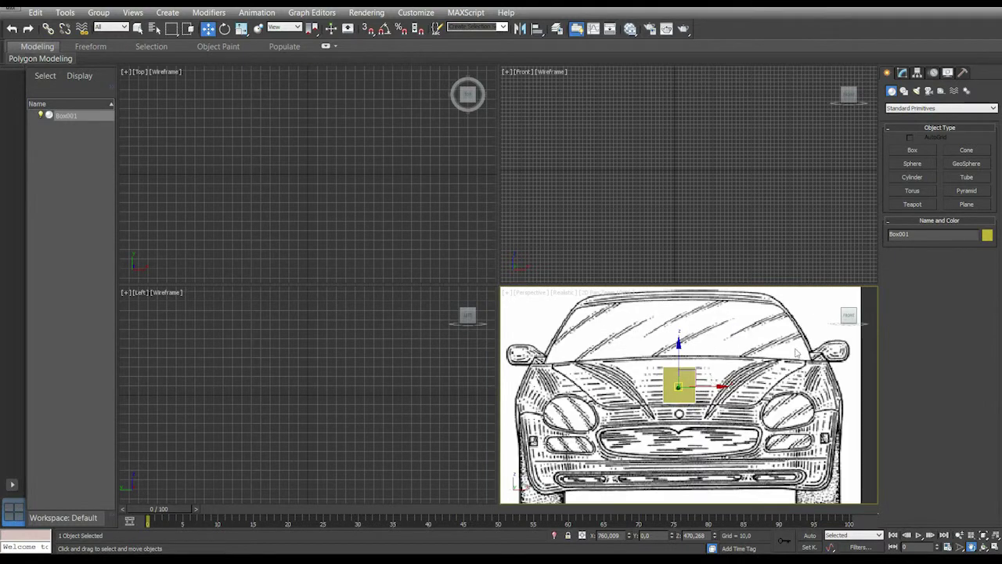
{"action": "right_click", "coordinate": [690, 382]}
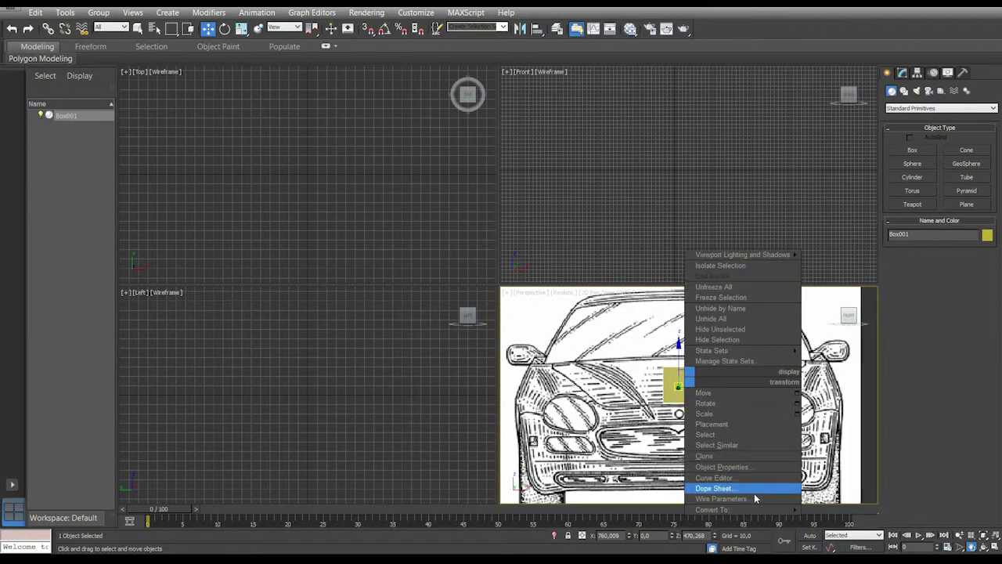
{"action": "mouse_move", "coordinate": [744, 511]}
{"action": "left_click", "coordinate": [837, 498]}
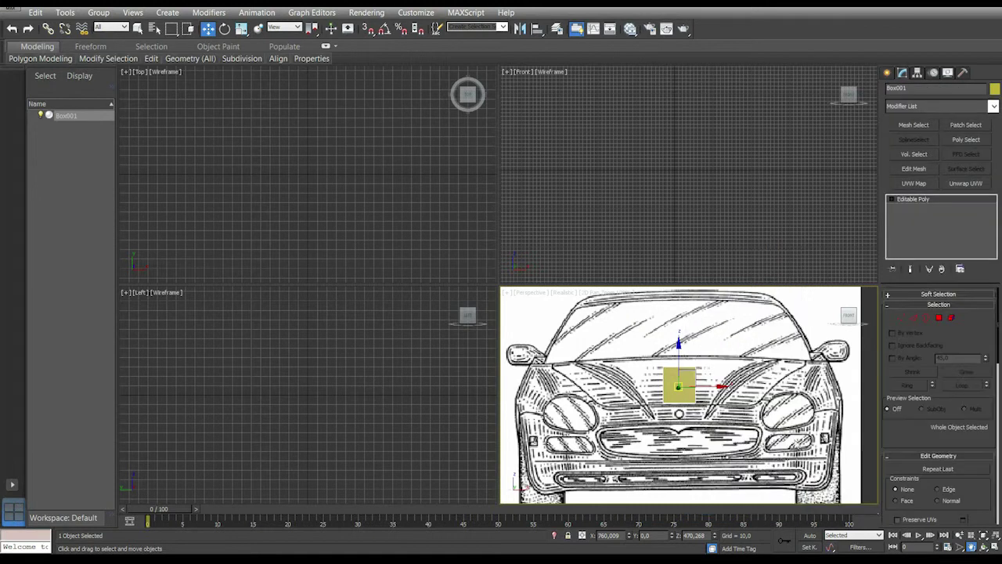
Move the box's corner vertices so its front face spans the car's nose from the windshield base to the lower bumper
{"action": "scroll", "coordinate": [744, 375], "scroll_direction": "up", "scroll_amount": 2}
{"action": "key", "text": "1"}
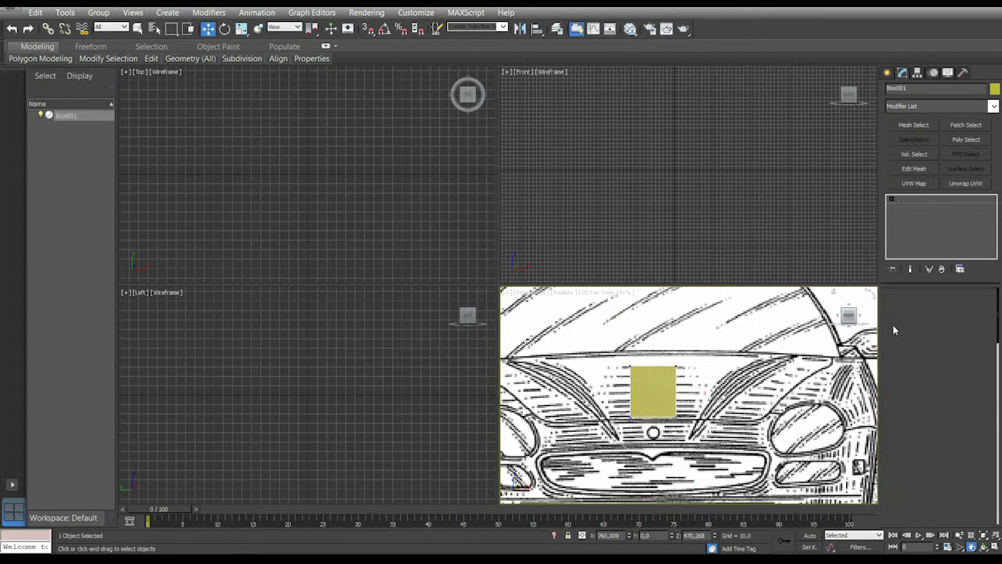
{"action": "scroll", "coordinate": [736, 365], "scroll_direction": "down", "scroll_amount": 2}
{"action": "left_click_drag", "start_coordinate": [703, 350], "coordinate": [797, 363]}
{"action": "left_click", "coordinate": [691, 366]}
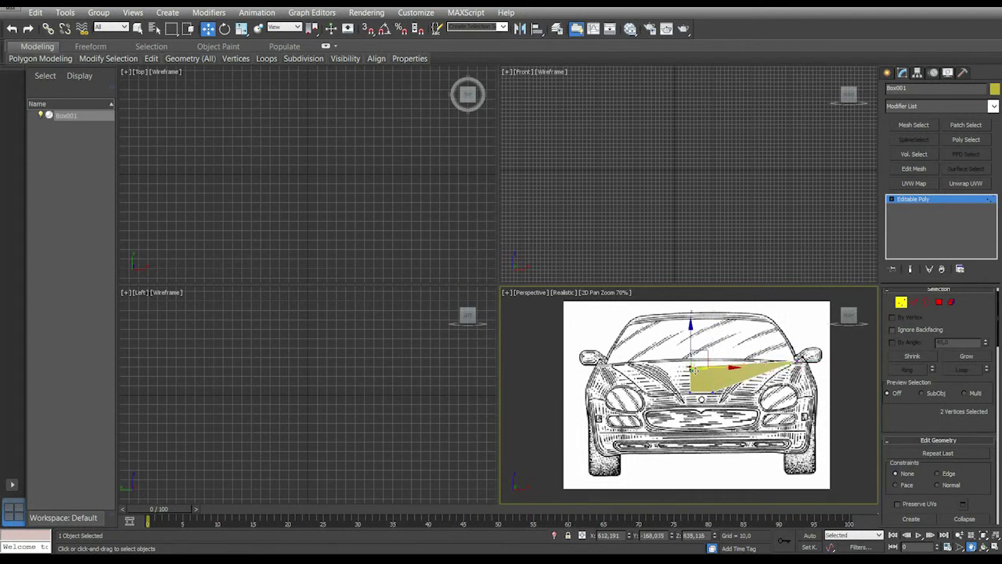
{"action": "left_click_drag", "start_coordinate": [690, 367], "coordinate": [827, 390]}
{"action": "left_click", "coordinate": [614, 366]}
{"action": "left_click", "coordinate": [709, 387]}
Turn off 2D Pan Zoom Mode for the perspective viewport
{"action": "scroll", "coordinate": [827, 390], "scroll_direction": "down", "scroll_amount": 3}
{"action": "scroll", "coordinate": [830, 387], "scroll_direction": "up", "scroll_amount": 8}
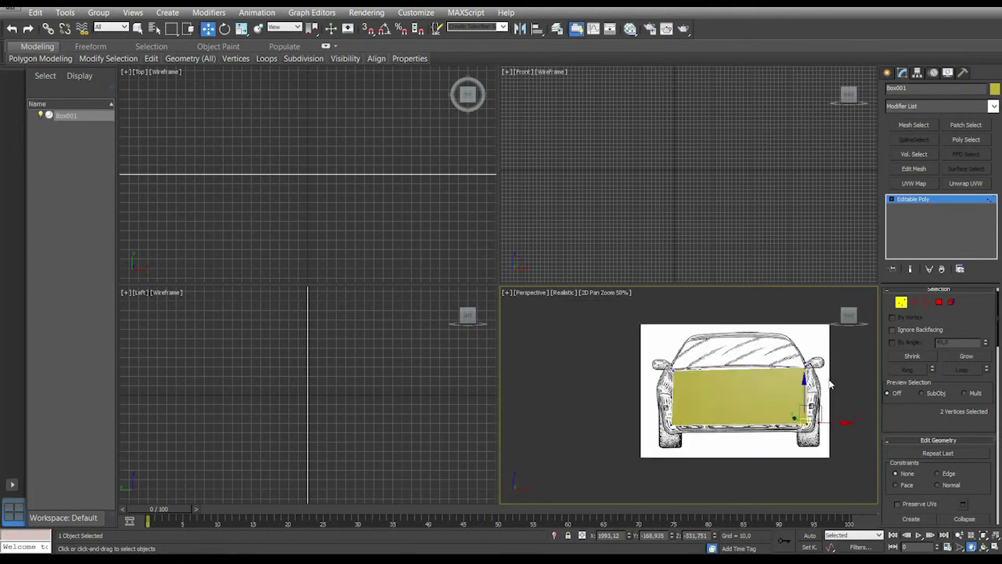
{"action": "scroll", "coordinate": [830, 384], "scroll_direction": "down", "scroll_amount": 5}
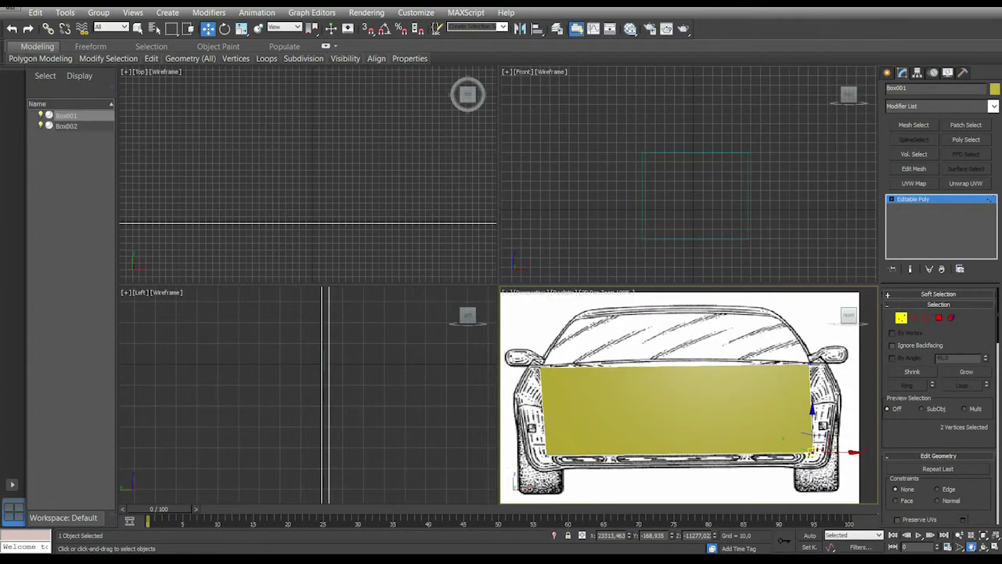
{"action": "scroll", "coordinate": [708, 344], "scroll_direction": "up", "scroll_amount": 4}
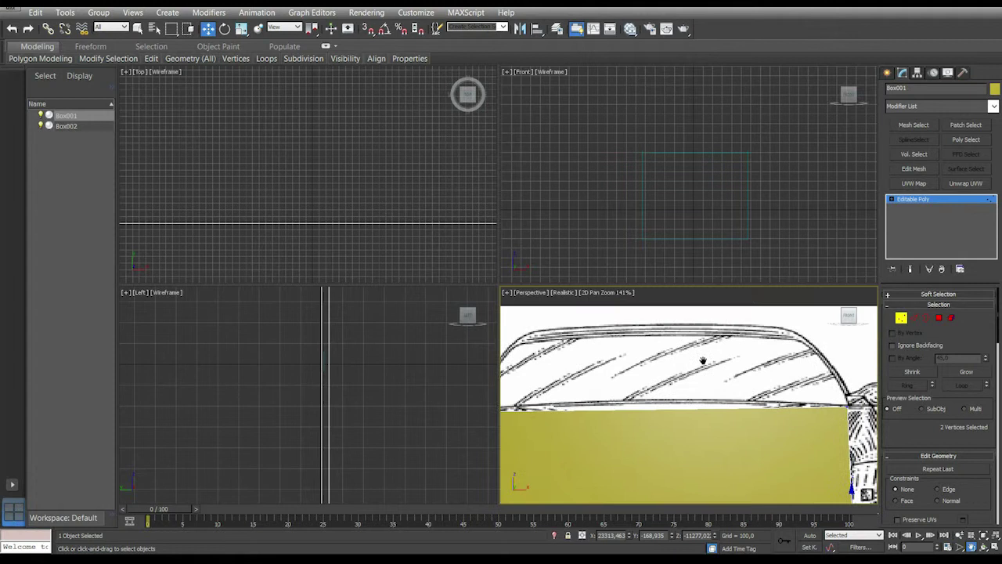
{"action": "scroll", "coordinate": [704, 366], "scroll_direction": "down", "scroll_amount": 4}
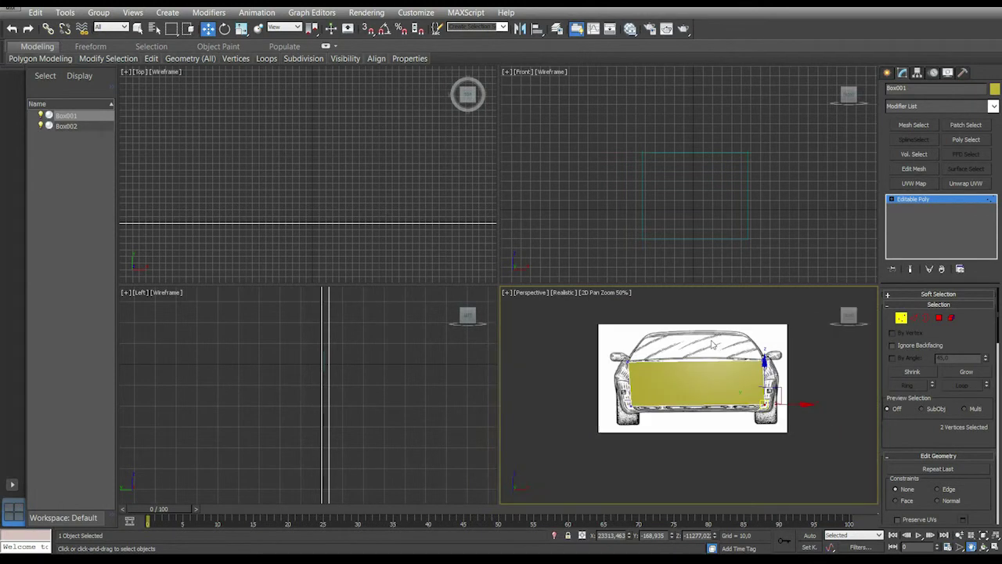
{"action": "scroll", "coordinate": [725, 353], "scroll_direction": "up", "scroll_amount": 2}
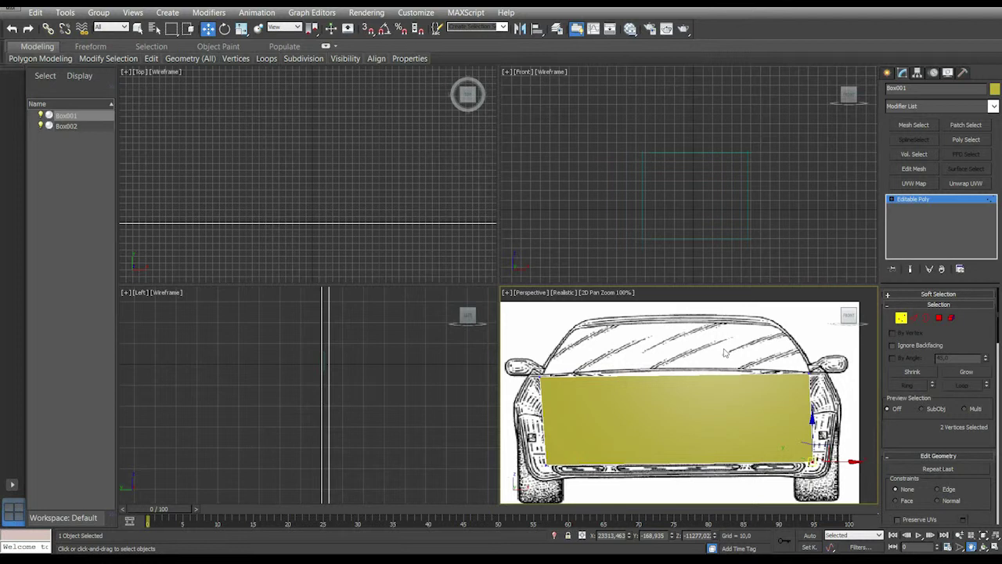
{"action": "left_click", "coordinate": [506, 292]}
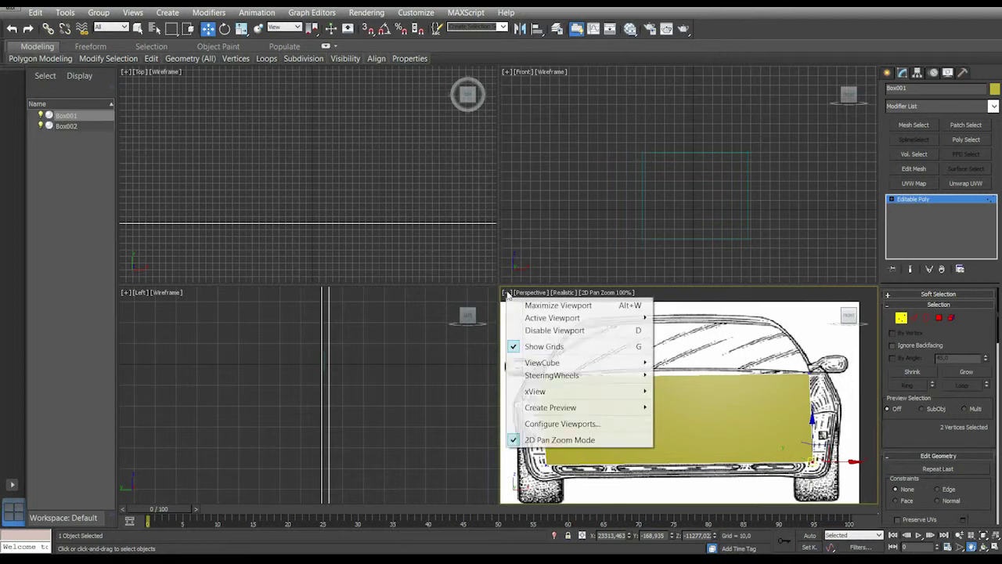
{"action": "left_click", "coordinate": [560, 440]}
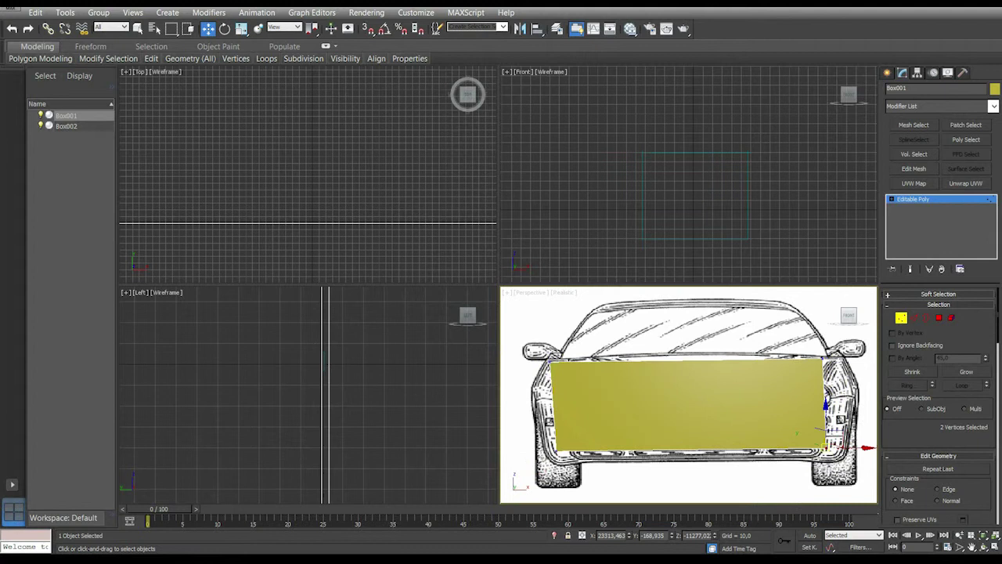
Zoom and pan the perspective viewport to examine how the box lines up with the background image without 2D Pan Zoom Mode
{"action": "scroll", "coordinate": [646, 351], "scroll_direction": "down", "scroll_amount": 4}
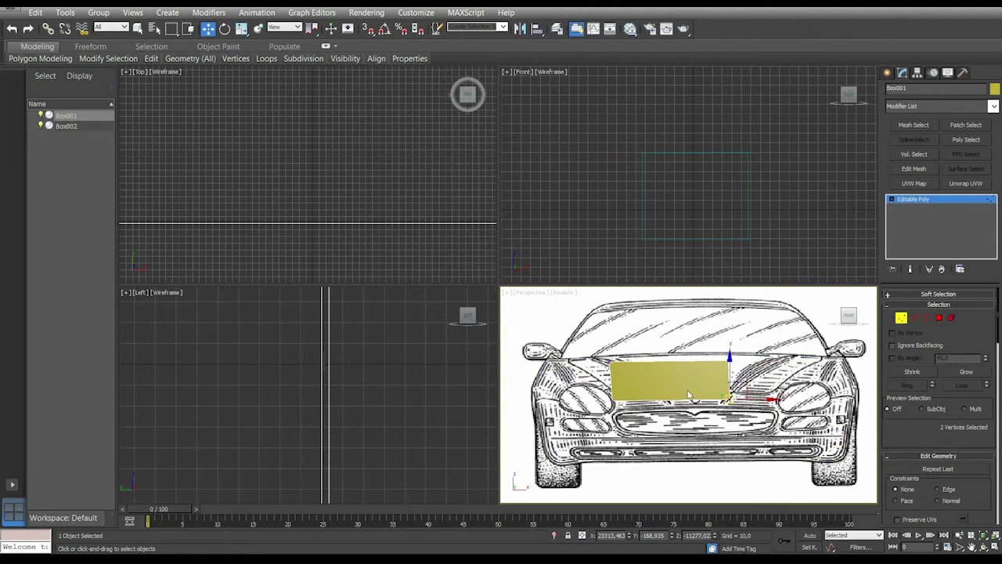
{"action": "scroll", "coordinate": [689, 395], "scroll_direction": "up", "scroll_amount": 6}
{"action": "scroll", "coordinate": [689, 395], "scroll_direction": "down", "scroll_amount": 3}
{"action": "scroll", "coordinate": [697, 403], "scroll_direction": "up", "scroll_amount": 1}
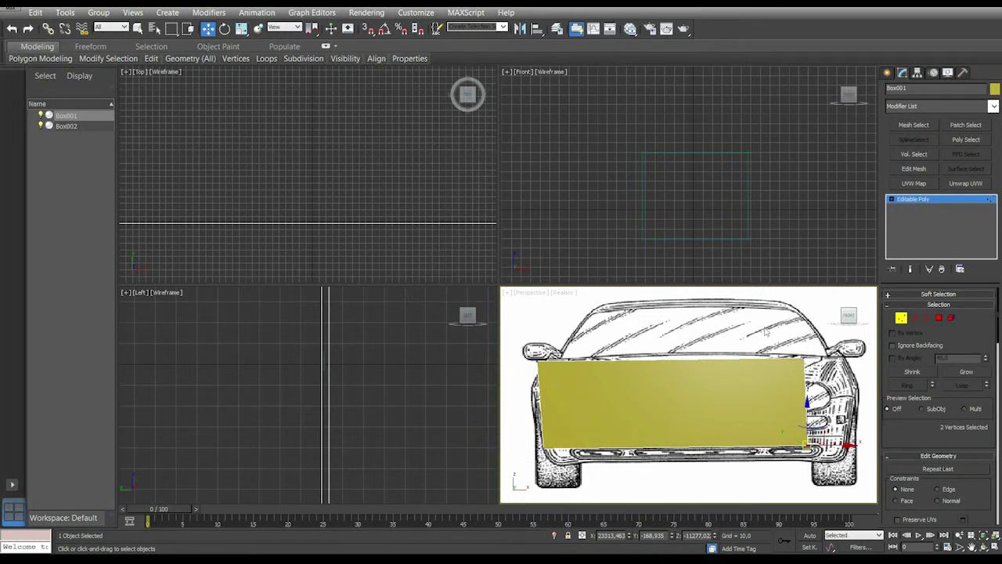
{"action": "middle_click_drag", "start_coordinate": [768, 332], "coordinate": [801, 346]}
{"action": "scroll", "coordinate": [779, 356], "scroll_direction": "up", "scroll_amount": 2}
{"action": "scroll", "coordinate": [761, 336], "scroll_direction": "down", "scroll_amount": 3}
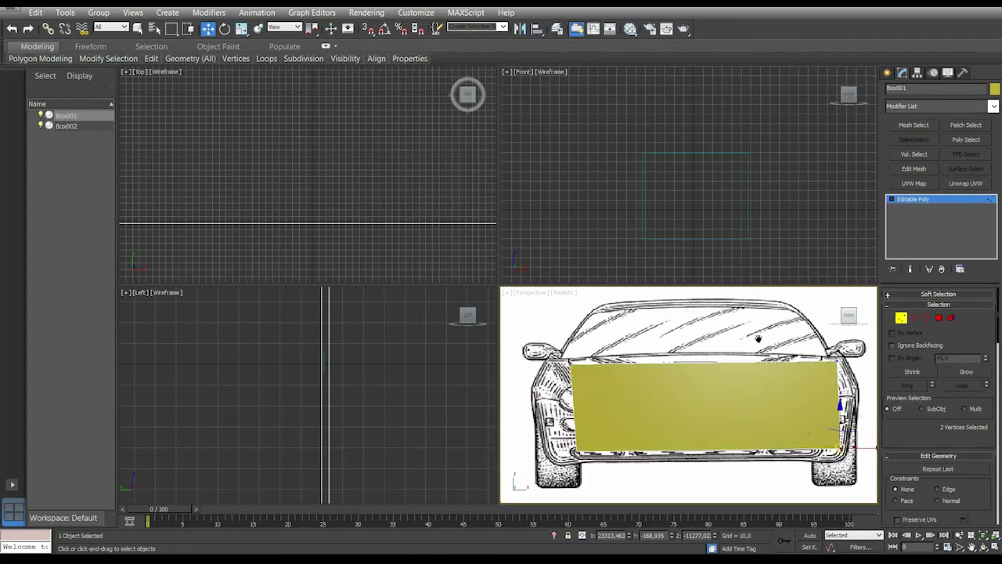
{"action": "scroll", "coordinate": [760, 348], "scroll_direction": "up", "scroll_amount": 2}
{"action": "scroll", "coordinate": [705, 345], "scroll_direction": "up", "scroll_amount": 1}
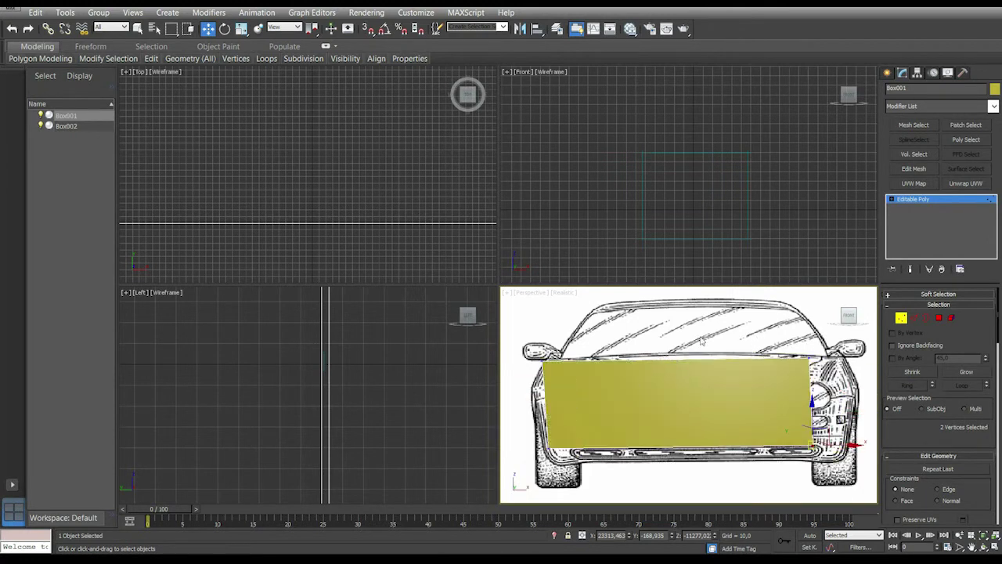
{"action": "scroll", "coordinate": [697, 344], "scroll_direction": "down", "scroll_amount": 1}
Turn 2D Pan Zoom Mode back on for the perspective viewport and leave the box's vertex editing level
{"action": "left_click", "coordinate": [506, 292]}
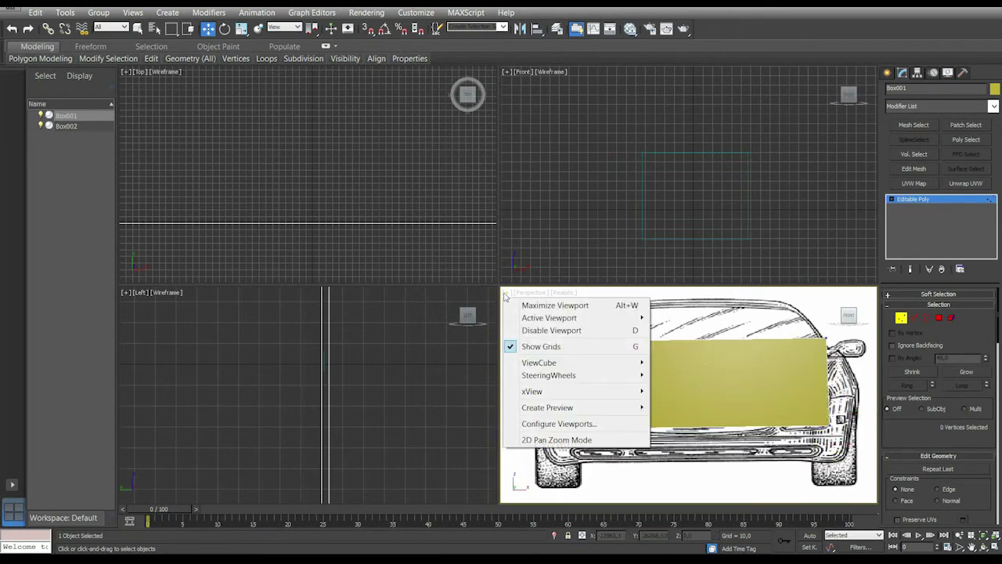
{"action": "left_click", "coordinate": [564, 439]}
{"action": "scroll", "coordinate": [710, 367], "scroll_direction": "down", "scroll_amount": 3}
{"action": "scroll", "coordinate": [655, 383], "scroll_direction": "up", "scroll_amount": 3}
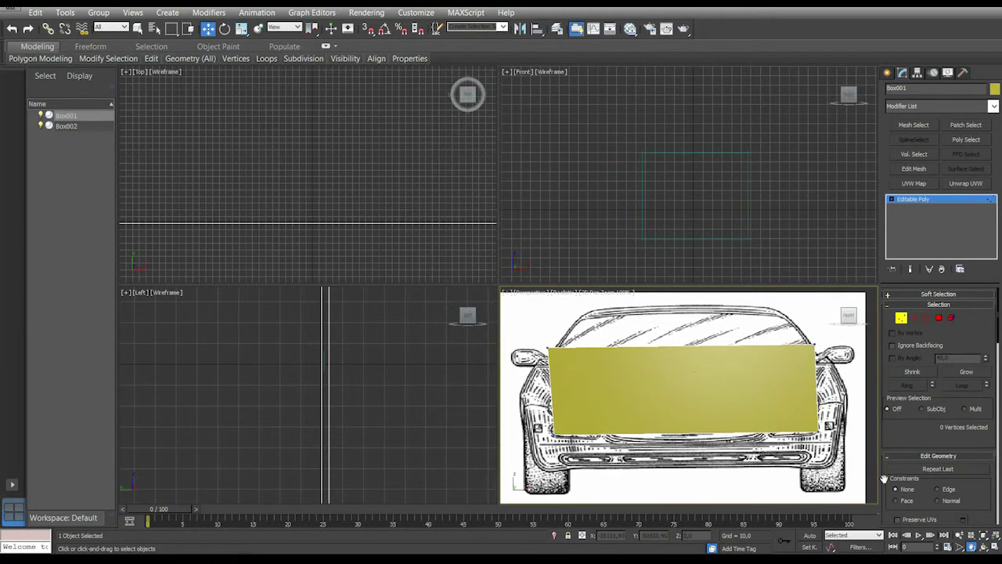
{"action": "left_click", "coordinate": [901, 317]}
{"action": "scroll", "coordinate": [567, 325], "scroll_direction": "down", "scroll_amount": 2}
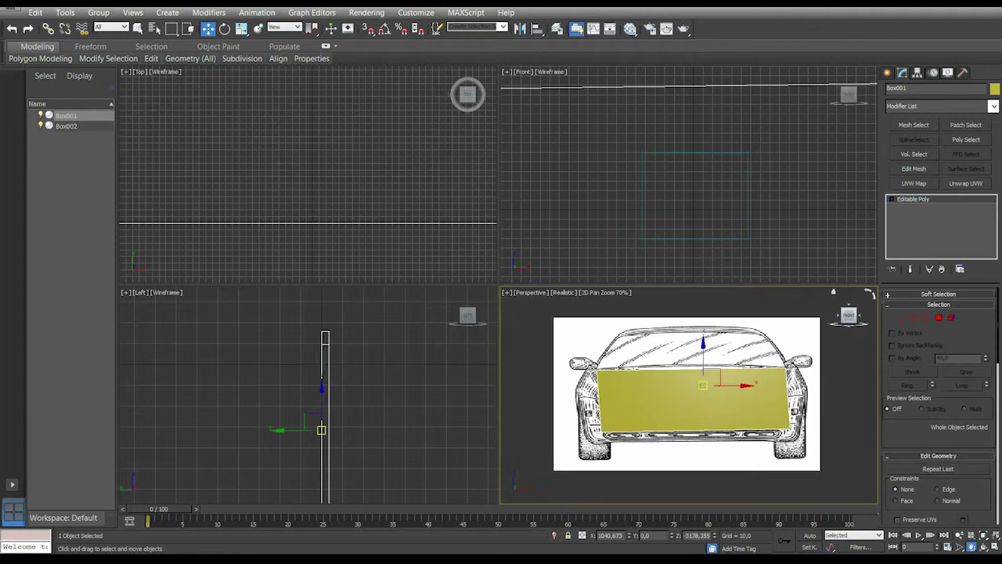
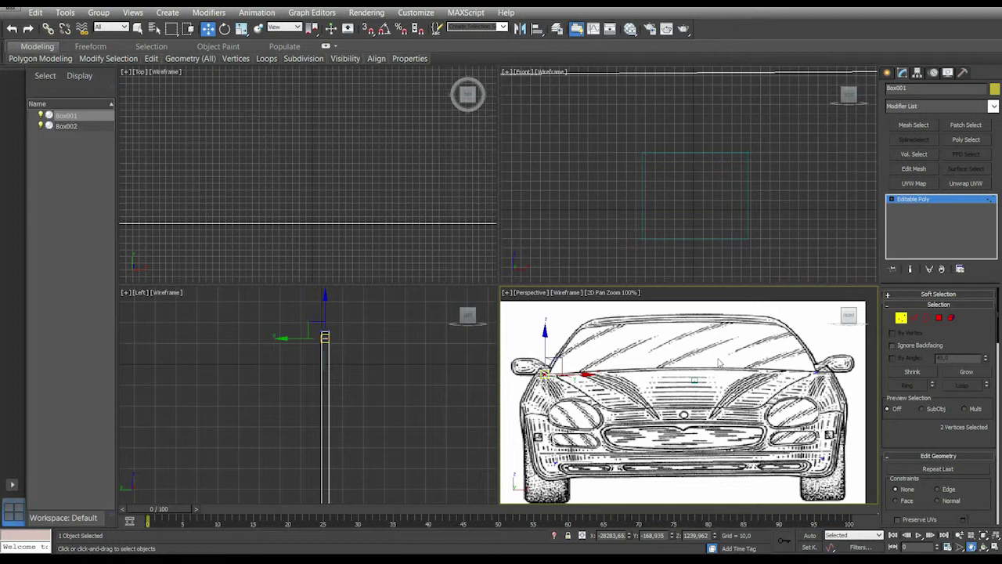
Leave vertex editing, return the perspective viewport to shaded display and delete the large box over the car's nose
{"action": "middle_click_drag", "start_coordinate": [725, 381], "coordinate": [726, 371]}
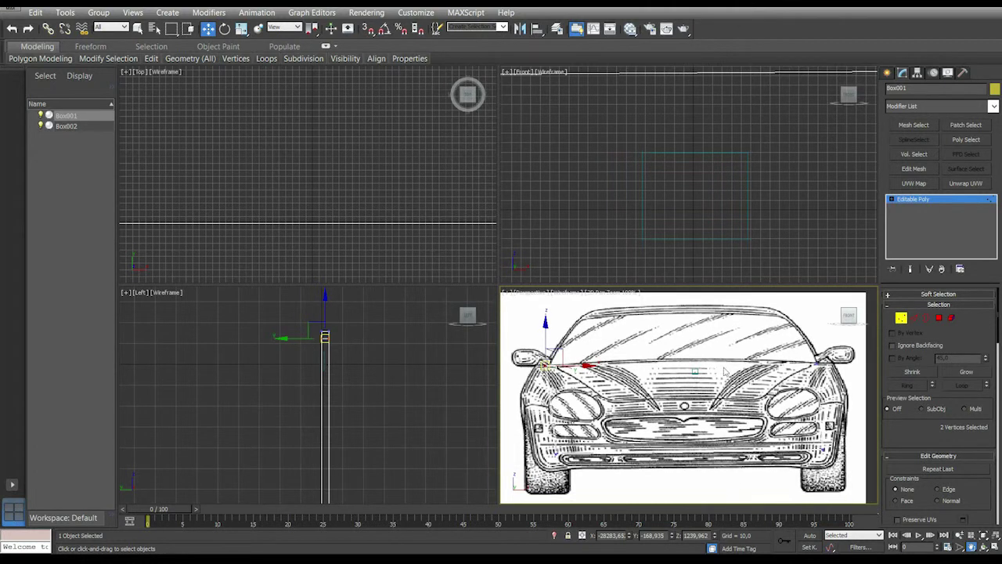
{"action": "key", "text": "1"}
{"action": "key", "text": "F3"}
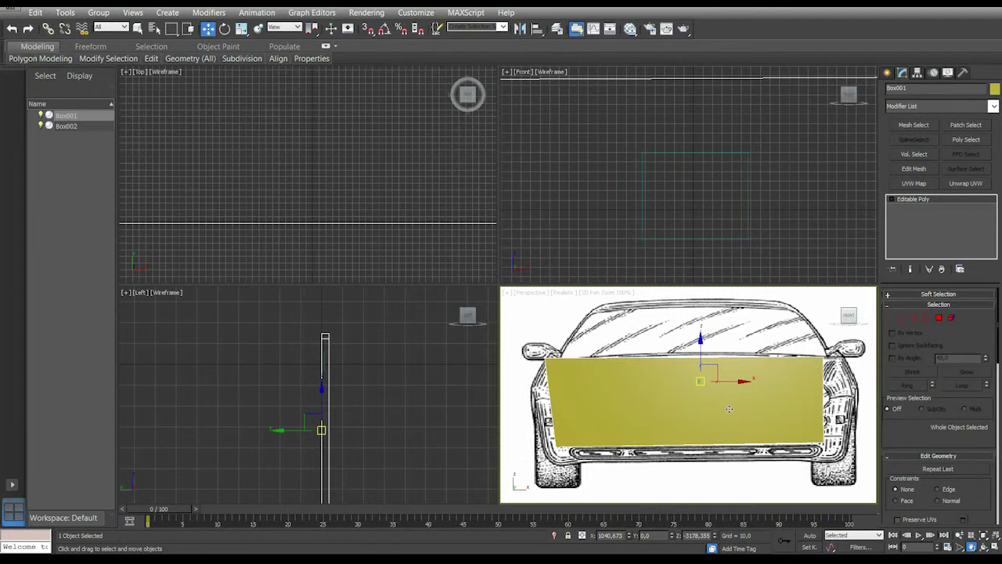
{"action": "key", "text": "Delete"}
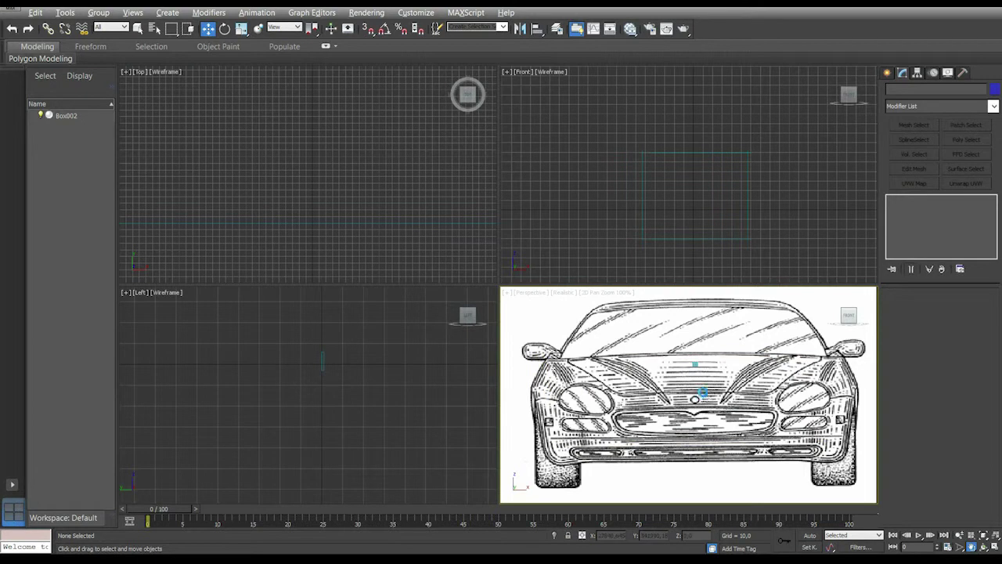
Replace the perspective viewport's background image with the customized interface gradient colors and turn off 2D Pan Zoom Mode
{"action": "key", "text": "alt+b"}
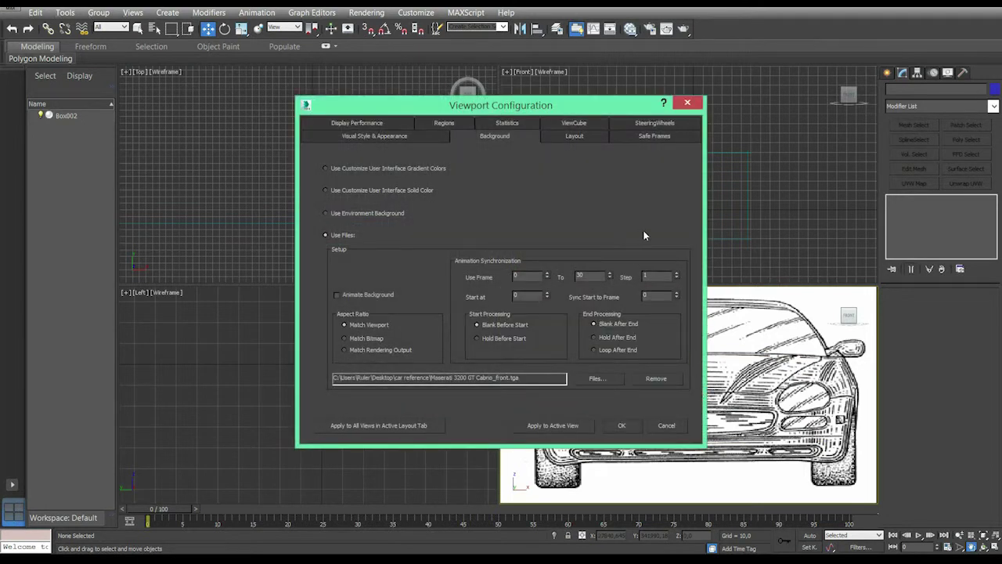
{"action": "left_click", "coordinate": [324, 168]}
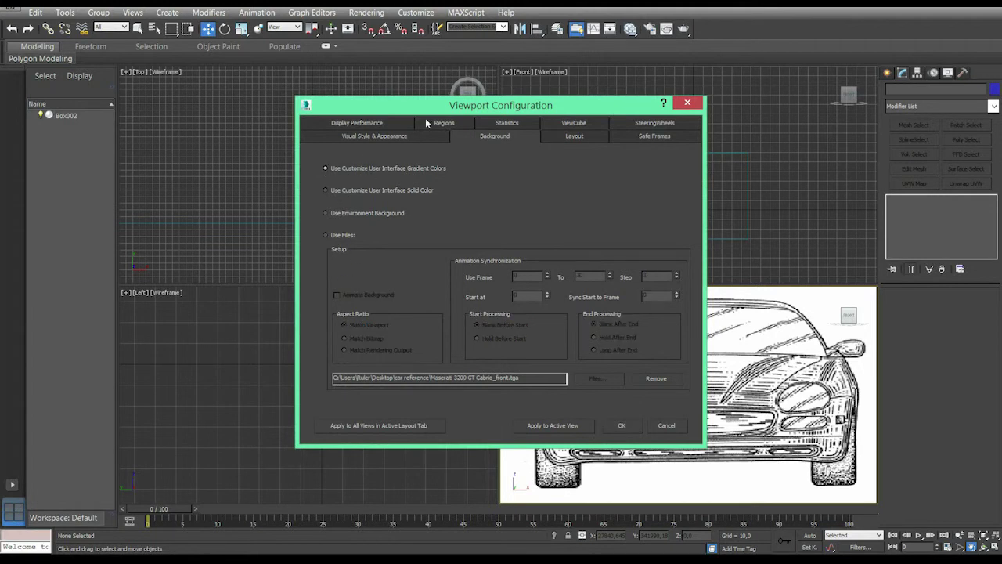
{"action": "key", "text": "Return"}
{"action": "left_click", "coordinate": [505, 292]}
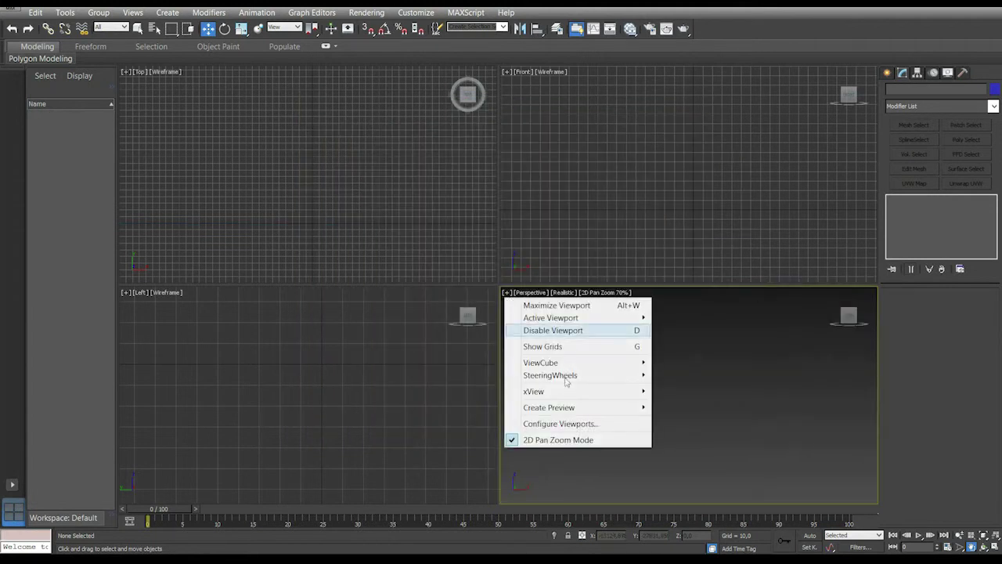
{"action": "left_click", "coordinate": [558, 440]}
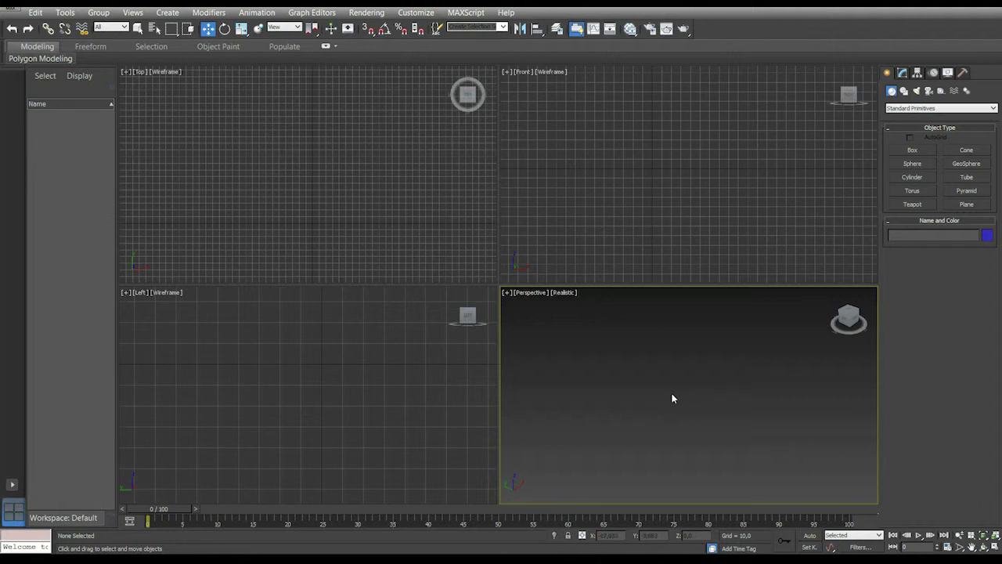
Create a standard primitive plane in the Front viewport, about 1684 long and 1967 wide
{"action": "scroll", "coordinate": [671, 398], "scroll_direction": "up", "scroll_amount": 3}
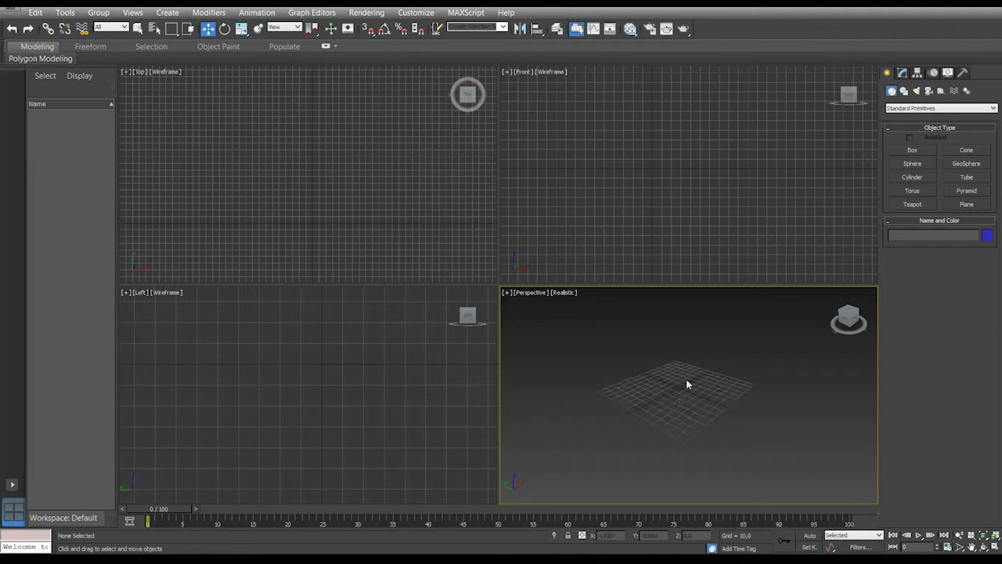
{"action": "scroll", "coordinate": [677, 383], "scroll_direction": "up", "scroll_amount": 2}
{"action": "middle_click_drag", "start_coordinate": [677, 385], "coordinate": [678, 402], "text": "alt"}
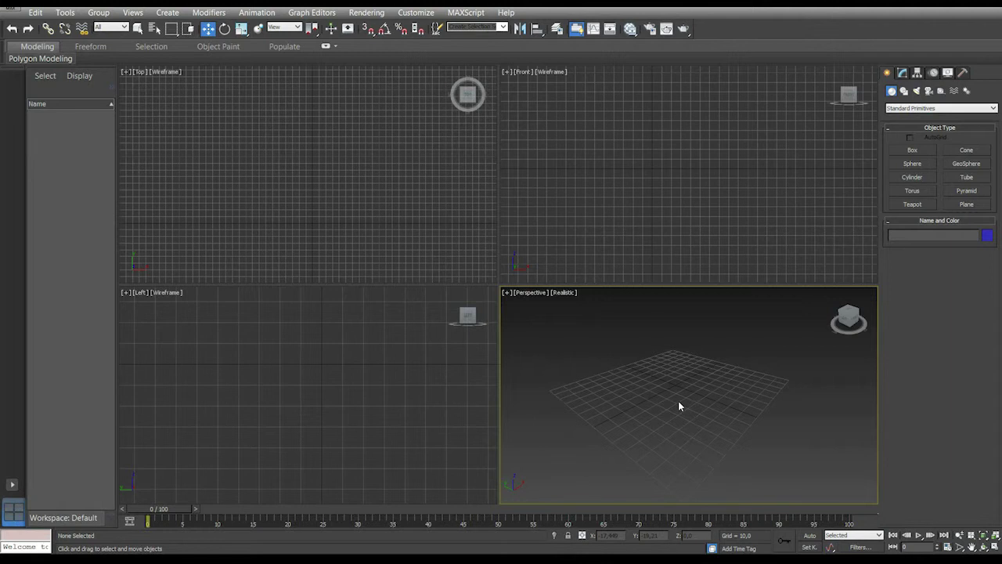
{"action": "left_click", "coordinate": [966, 204]}
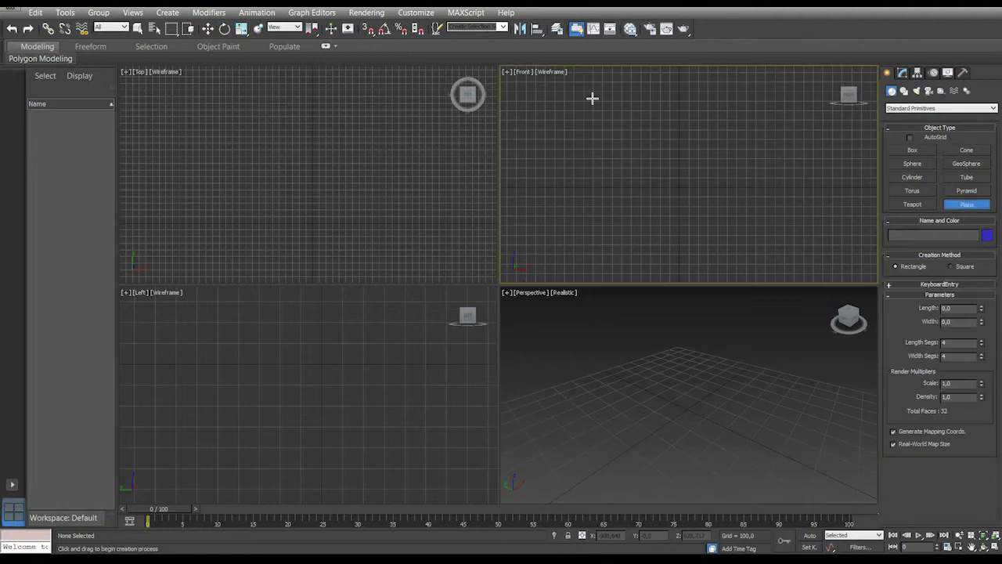
{"action": "left_click_drag", "start_coordinate": [588, 93], "coordinate": [774, 254]}
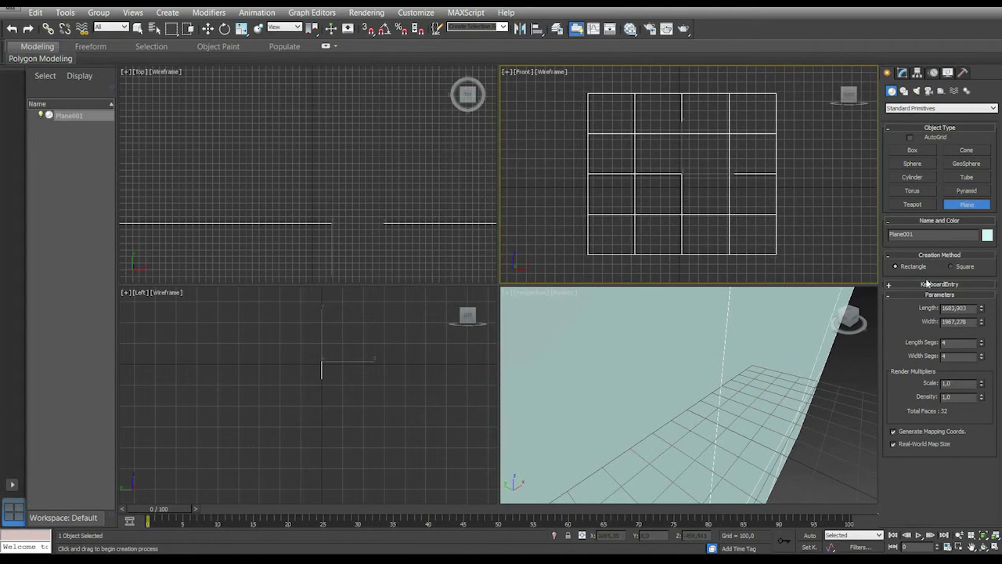
Reduce the plane's length and width segments to 1 each
{"action": "left_click", "coordinate": [981, 345]}
{"action": "left_click", "coordinate": [981, 346]}
{"action": "left_click", "coordinate": [981, 345]}
{"action": "left_click", "coordinate": [982, 358]}
{"action": "left_click", "coordinate": [982, 359]}
{"action": "left_click", "coordinate": [982, 359]}
Change the perspective viewport to a front view that frames the plane and hide its grid
{"action": "key", "text": "u"}
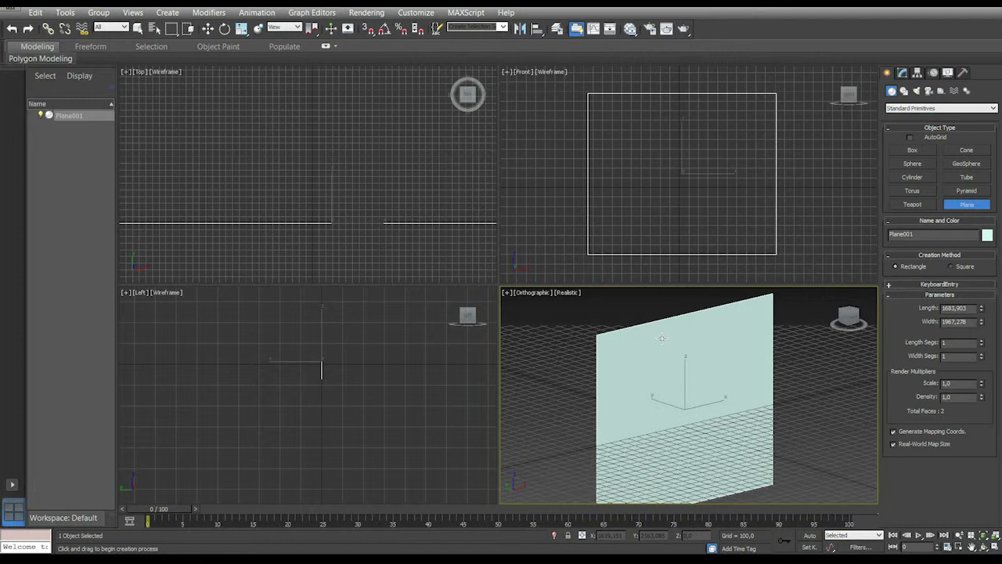
{"action": "middle_click_drag", "start_coordinate": [662, 339], "coordinate": [658, 338]}
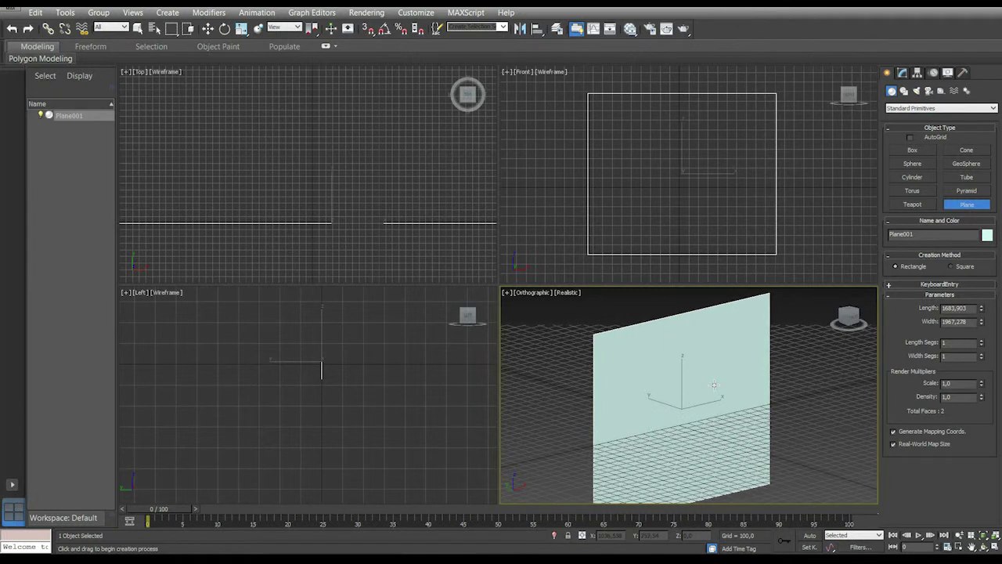
{"action": "key", "text": "f"}
{"action": "scroll", "coordinate": [711, 376], "scroll_direction": "up", "scroll_amount": 8}
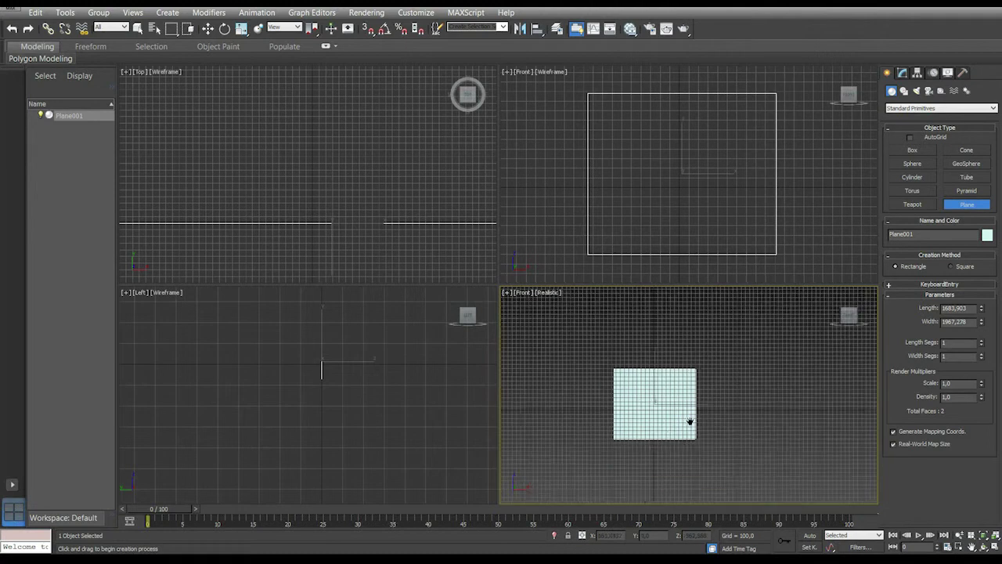
{"action": "middle_click_drag", "start_coordinate": [714, 387], "coordinate": [723, 431]}
{"action": "scroll", "coordinate": [723, 426], "scroll_direction": "up", "scroll_amount": 2}
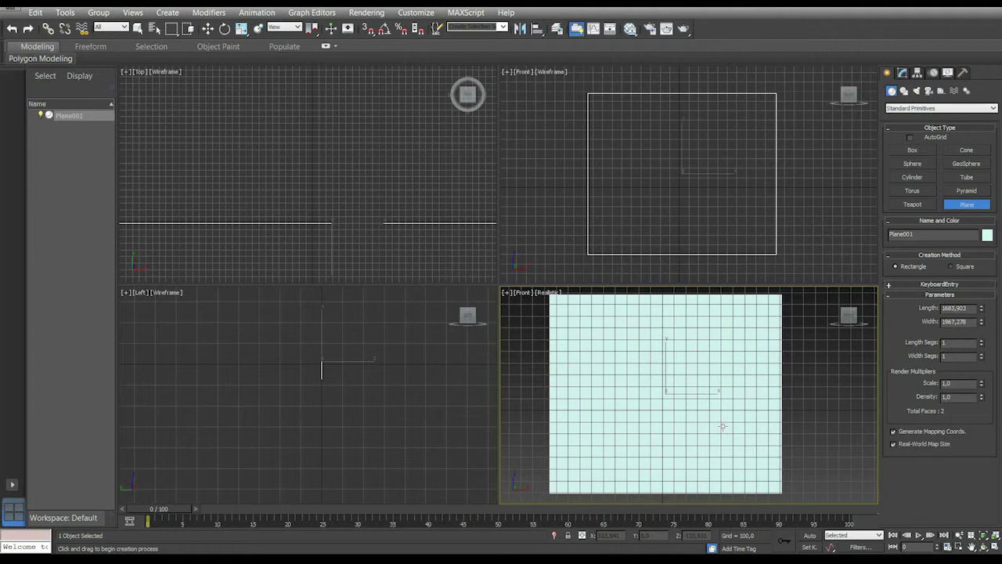
{"action": "middle_click_drag", "start_coordinate": [728, 418], "coordinate": [734, 417]}
{"action": "key", "text": "g"}
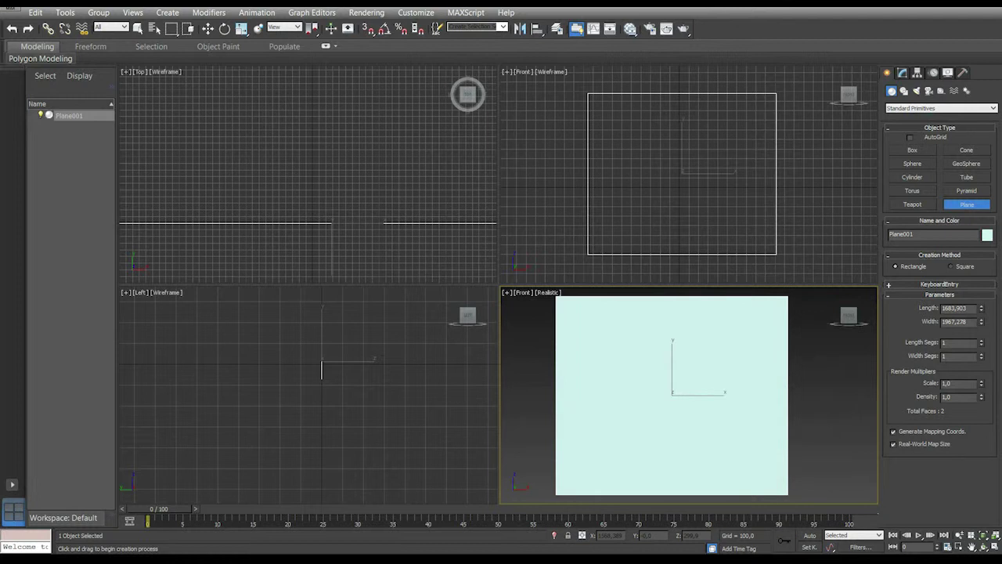
Set the plane's width to 332 and its length to 234, keeping it framed in the shaded front view
{"action": "double_click", "coordinate": [957, 321]}
{"action": "type", "text": "332"}
{"action": "double_click", "coordinate": [969, 308]}
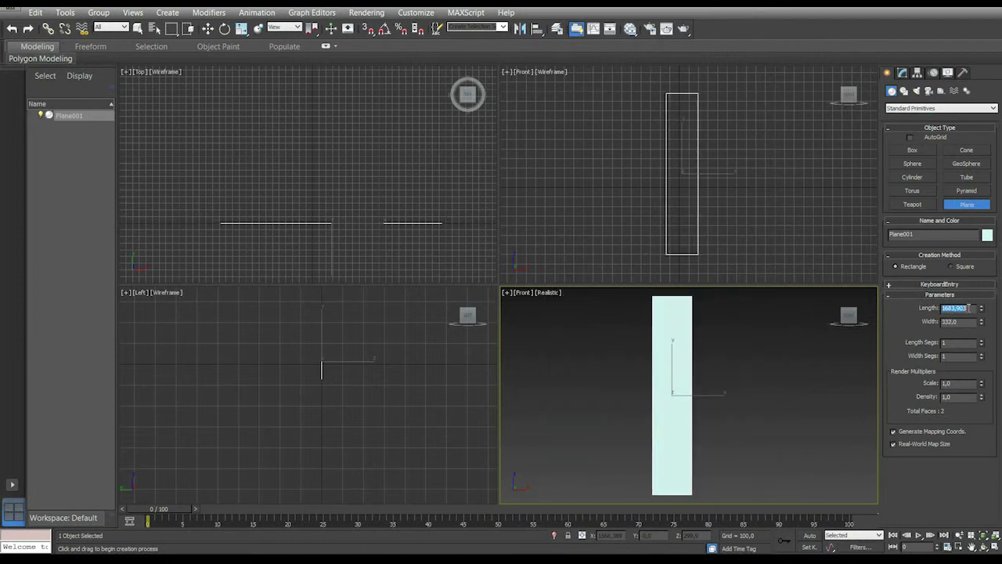
{"action": "type", "text": "23"}
{"action": "key", "text": "Return"}
{"action": "scroll", "coordinate": [702, 394], "scroll_direction": "up", "scroll_amount": 4}
{"action": "middle_click_drag", "start_coordinate": [703, 394], "coordinate": [725, 368]}
{"action": "scroll", "coordinate": [650, 383], "scroll_direction": "up", "scroll_amount": 5}
{"action": "middle_click_drag", "start_coordinate": [662, 392], "coordinate": [723, 420]}
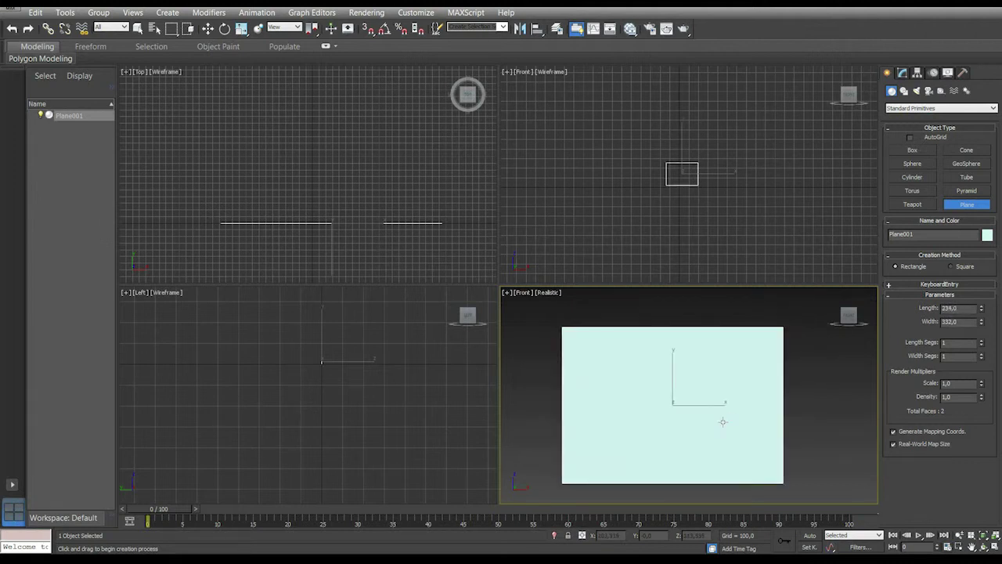
Show the shaded viewport's grid in an angled orthographic view and set the plane's length and width to 1000
{"action": "key", "text": "g"}
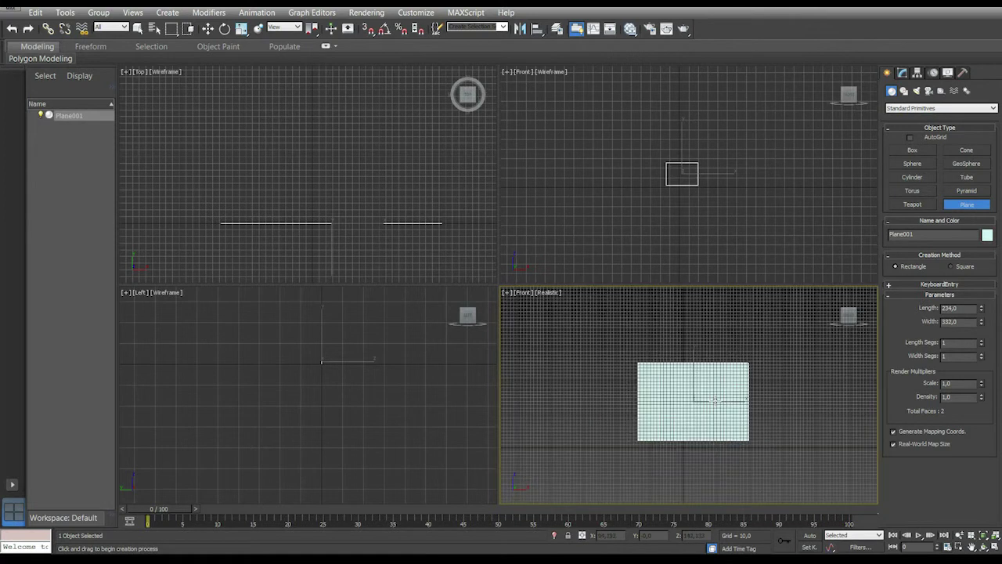
{"action": "middle_click_drag", "start_coordinate": [736, 400], "coordinate": [794, 385], "text": "alt"}
{"action": "scroll", "coordinate": [794, 389], "scroll_direction": "up", "scroll_amount": 2}
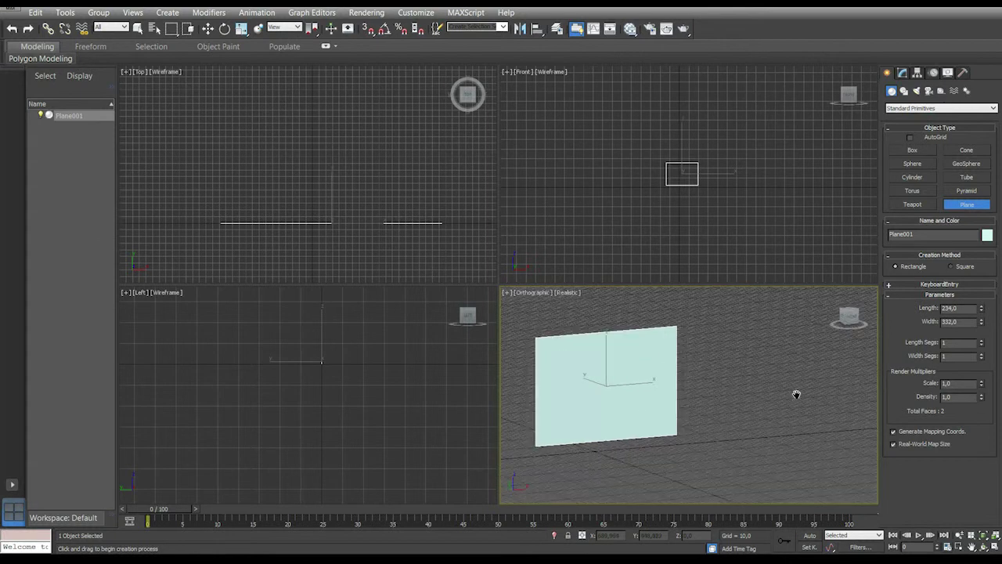
{"action": "double_click", "coordinate": [969, 310]}
{"action": "type", "text": "1000"}
{"action": "key", "text": "Return"}
{"action": "double_click", "coordinate": [970, 322]}
{"action": "type", "text": "1000"}
{"action": "key", "text": "Return"}
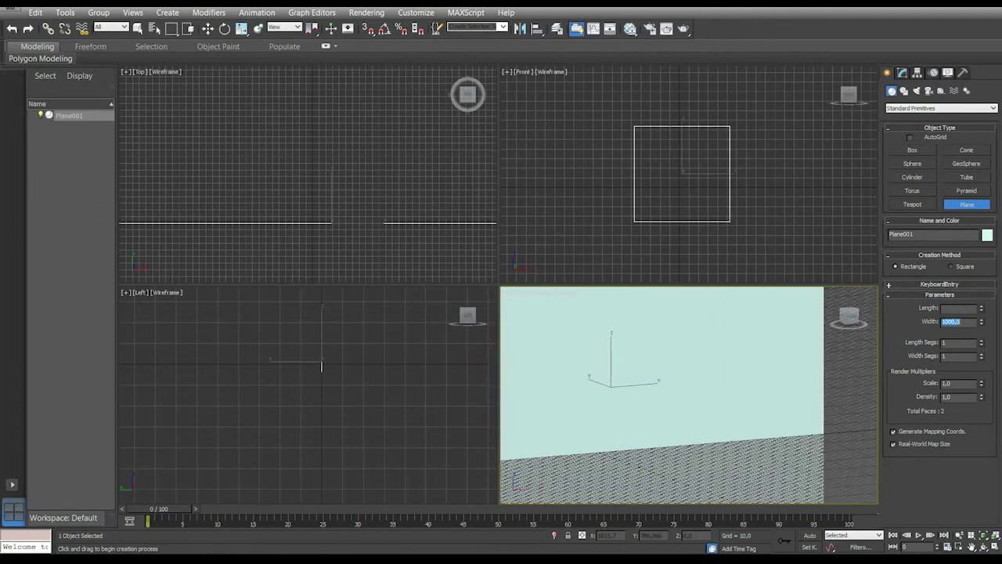
{"action": "middle_click_drag", "start_coordinate": [794, 335], "coordinate": [702, 429], "text": "alt"}
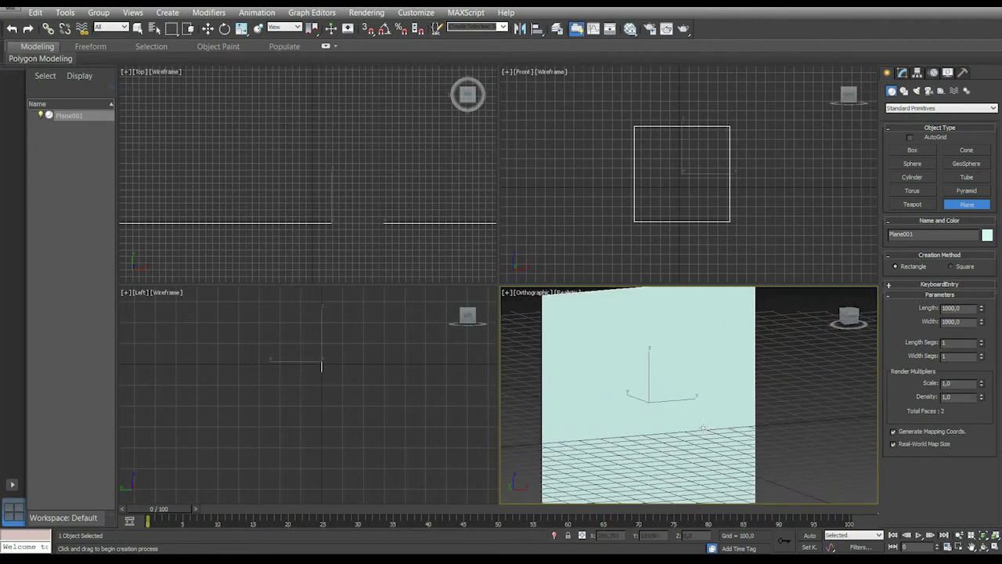
{"action": "scroll", "coordinate": [733, 410], "scroll_direction": "down", "scroll_amount": 3}
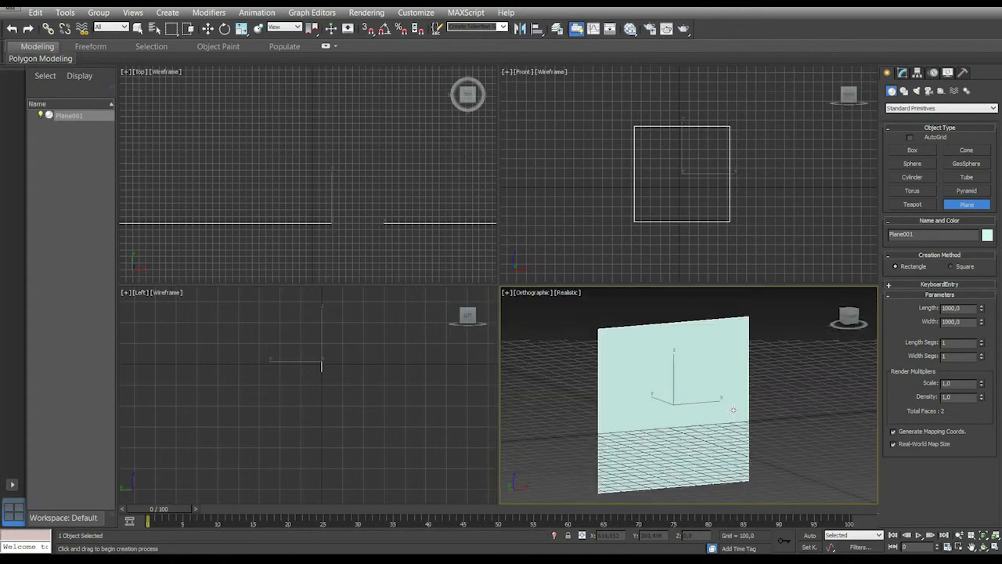
Move the plane straight up along the vertical axis until its lower edge sits at the ground grid
{"action": "left_click", "coordinate": [702, 395]}
{"action": "key", "text": "w"}
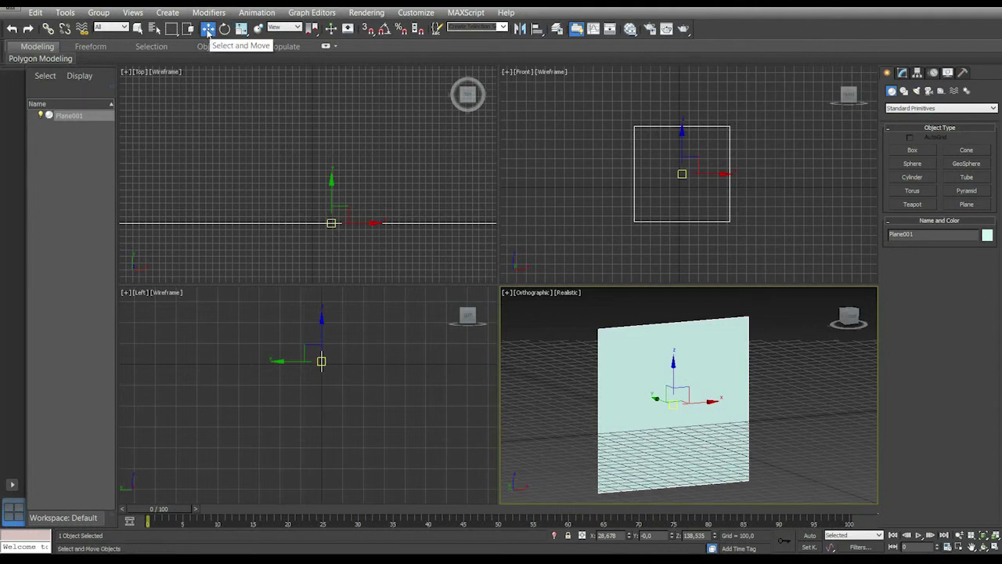
{"action": "left_click_drag", "start_coordinate": [675, 367], "coordinate": [673, 304]}
{"action": "middle_click_drag", "start_coordinate": [309, 357], "coordinate": [332, 379]}
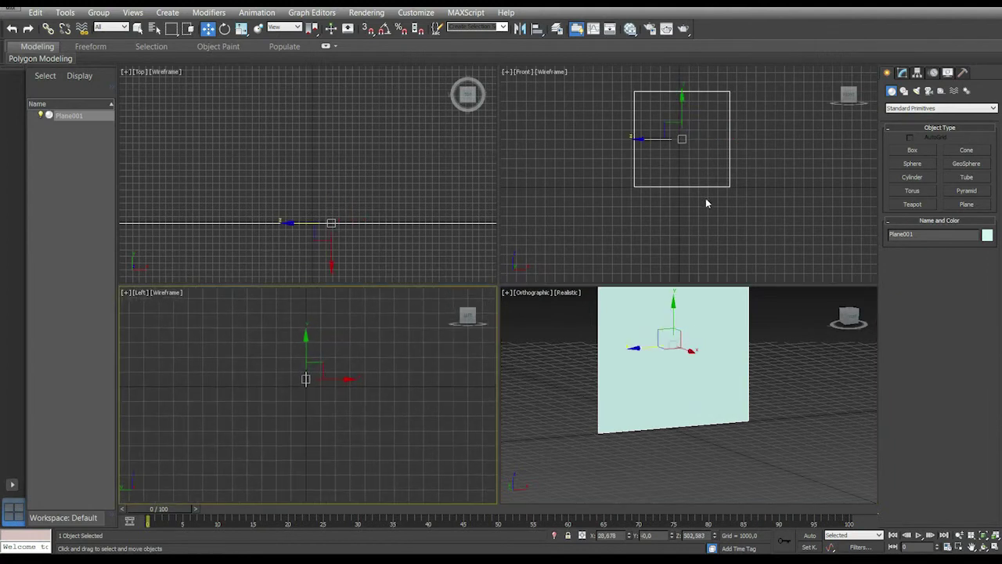
{"action": "scroll", "coordinate": [649, 184], "scroll_direction": "up", "scroll_amount": 6}
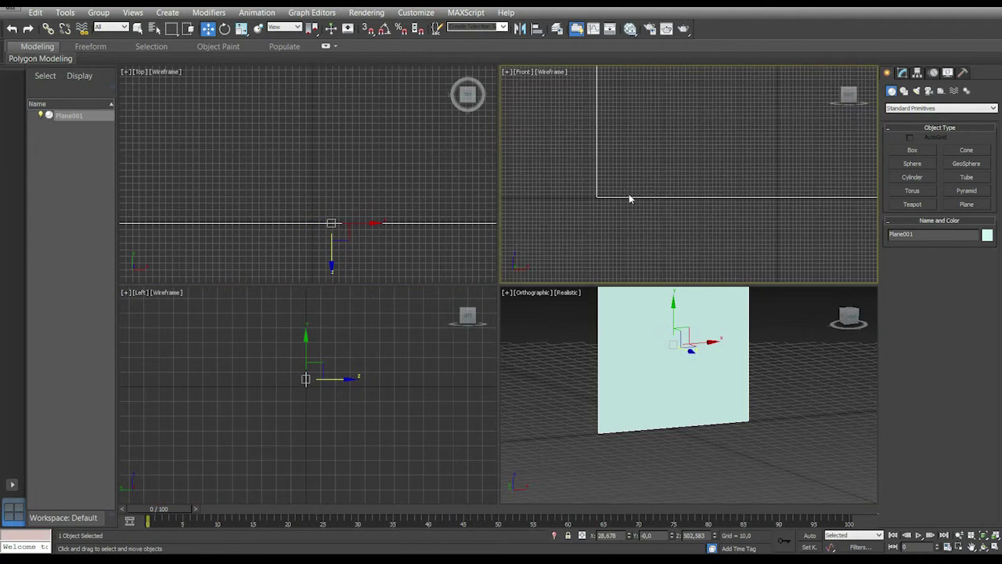
Set the plane's length to 234 and its width to 332
{"action": "left_click", "coordinate": [902, 73]}
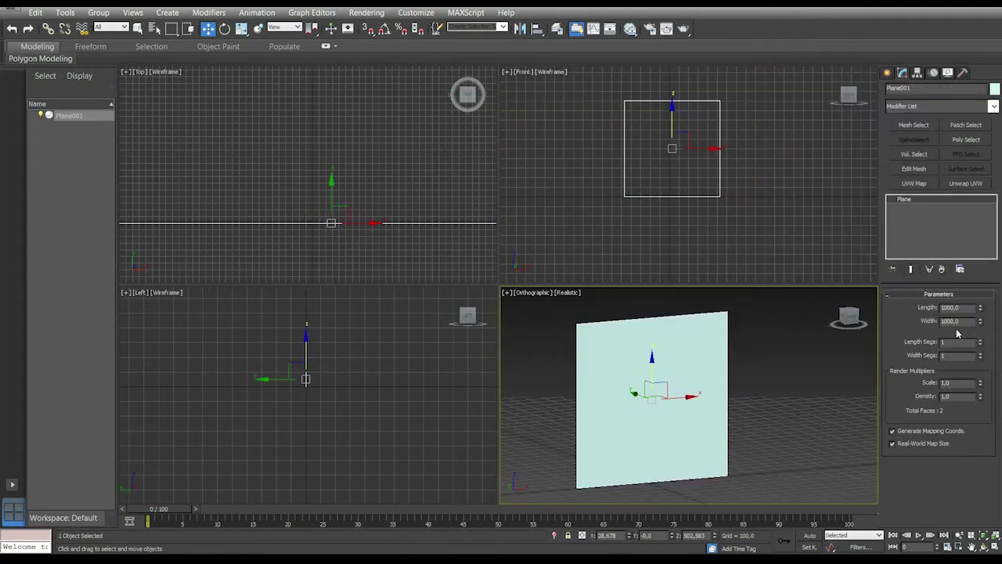
{"action": "left_click", "coordinate": [962, 311]}
{"action": "type", "text": "234"}
{"action": "key", "text": "Return"}
{"action": "left_click", "coordinate": [962, 322]}
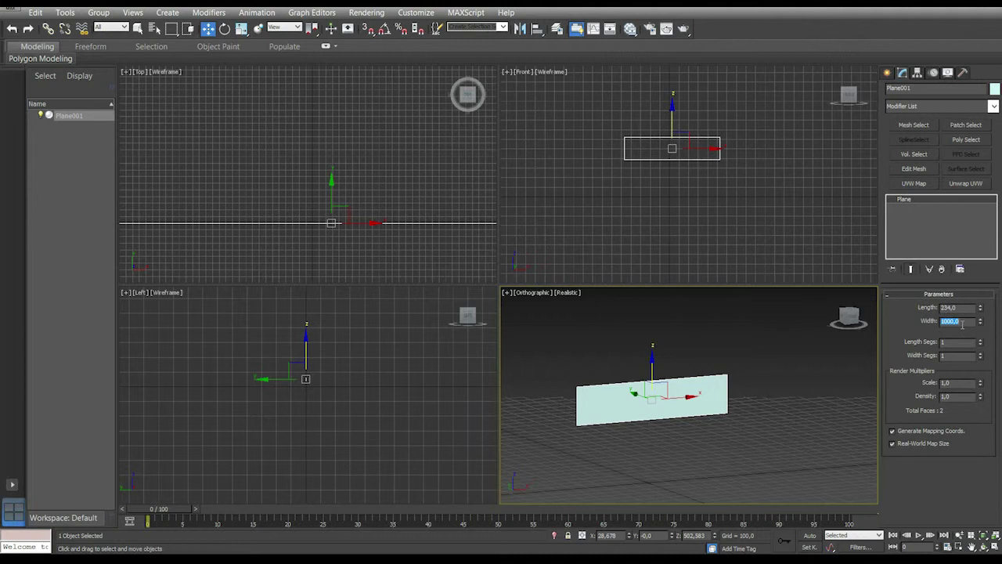
{"action": "type", "text": "332"}
{"action": "key", "text": "Return"}
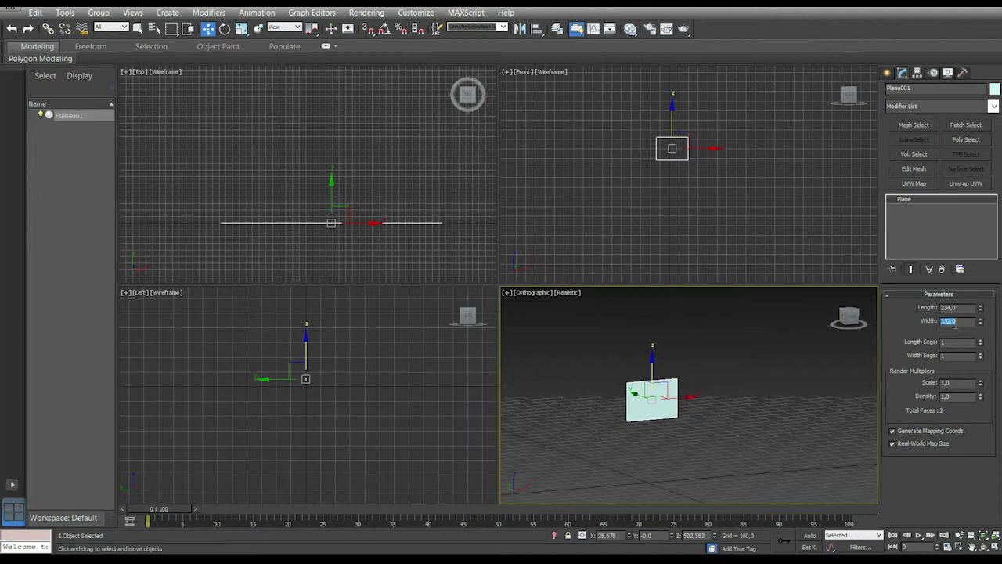
Lower the plane to a Z position of about 123, just above the ground grid, and turn off Real-World Map Size
{"action": "middle_click_drag", "start_coordinate": [670, 379], "coordinate": [675, 322]}
{"action": "scroll", "coordinate": [675, 322], "scroll_direction": "down", "scroll_amount": 2}
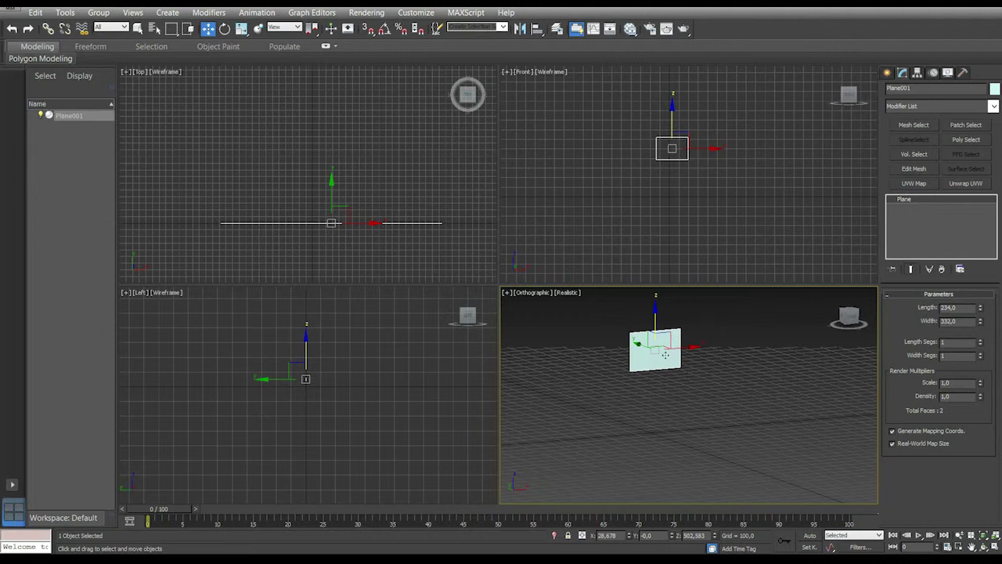
{"action": "left_click_drag", "start_coordinate": [655, 309], "coordinate": [660, 370]}
{"action": "scroll", "coordinate": [748, 386], "scroll_direction": "up", "scroll_amount": 5}
{"action": "middle_click_drag", "start_coordinate": [553, 461], "coordinate": [726, 407]}
{"action": "scroll", "coordinate": [722, 345], "scroll_direction": "up", "scroll_amount": 2}
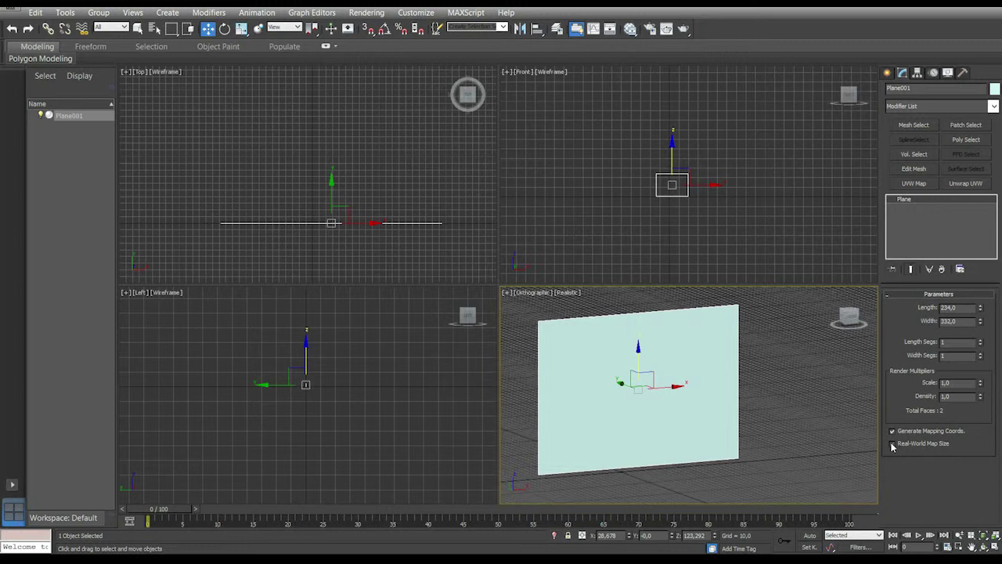
Switch the orthographic viewport to a front view framing the resized plane, with the grid hidden
{"action": "middle_click_drag", "start_coordinate": [761, 378], "coordinate": [705, 425], "text": "alt"}
{"action": "key", "text": "f"}
{"action": "scroll", "coordinate": [776, 374], "scroll_direction": "up", "scroll_amount": 3}
{"action": "scroll", "coordinate": [786, 311], "scroll_direction": "up", "scroll_amount": 2}
{"action": "middle_click_drag", "start_coordinate": [785, 311], "coordinate": [731, 402]}
{"action": "scroll", "coordinate": [678, 384], "scroll_direction": "up", "scroll_amount": 2}
{"action": "key", "text": "g"}
{"action": "scroll", "coordinate": [680, 389], "scroll_direction": "up", "scroll_amount": 2}
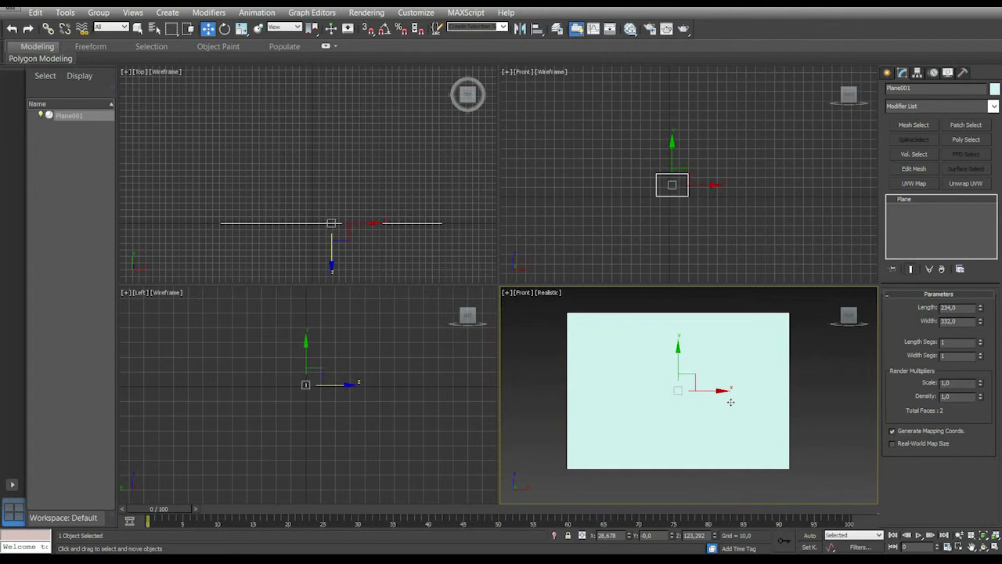
Add a new Standard material in the Slate Material Editor, moving the existing material node out of the way
{"action": "left_click", "coordinate": [629, 29]}
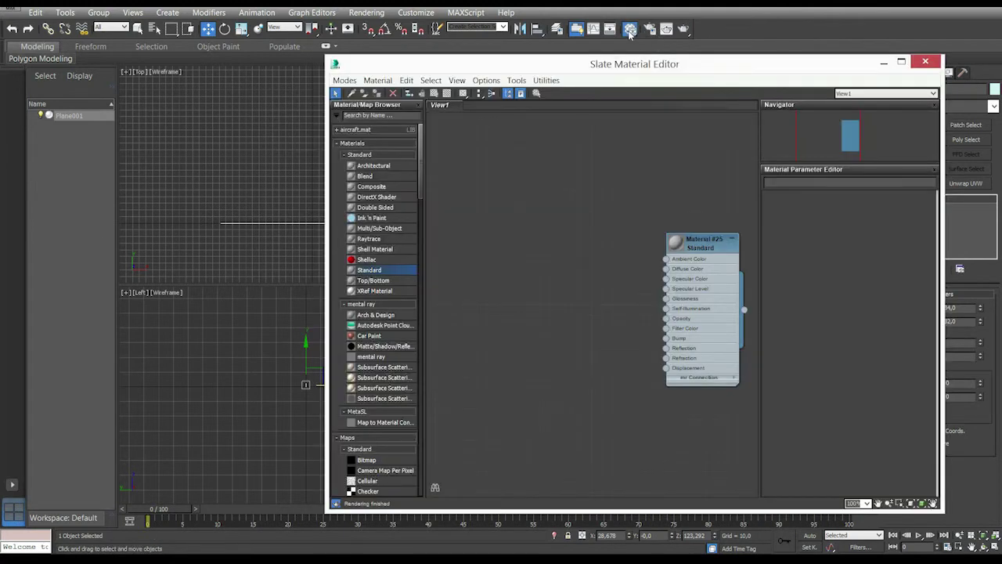
{"action": "left_click_drag", "start_coordinate": [692, 252], "coordinate": [661, 493]}
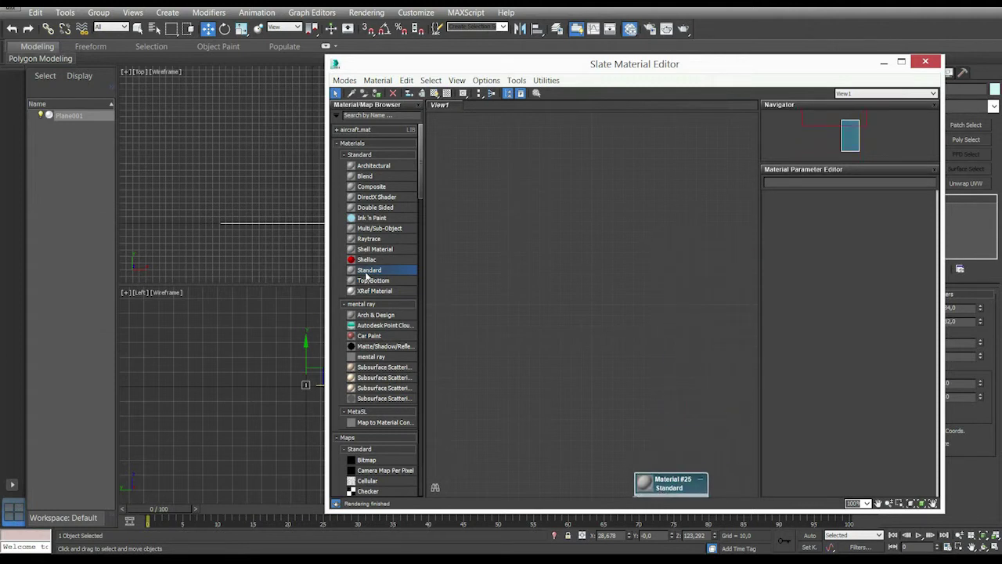
{"action": "left_click_drag", "start_coordinate": [352, 271], "coordinate": [664, 302]}
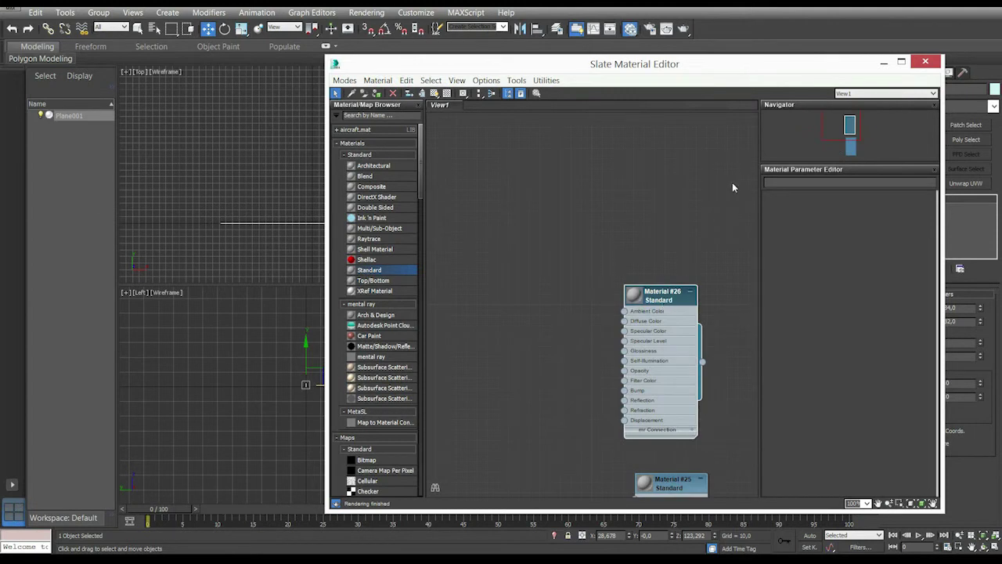
{"action": "left_click", "coordinate": [924, 63]}
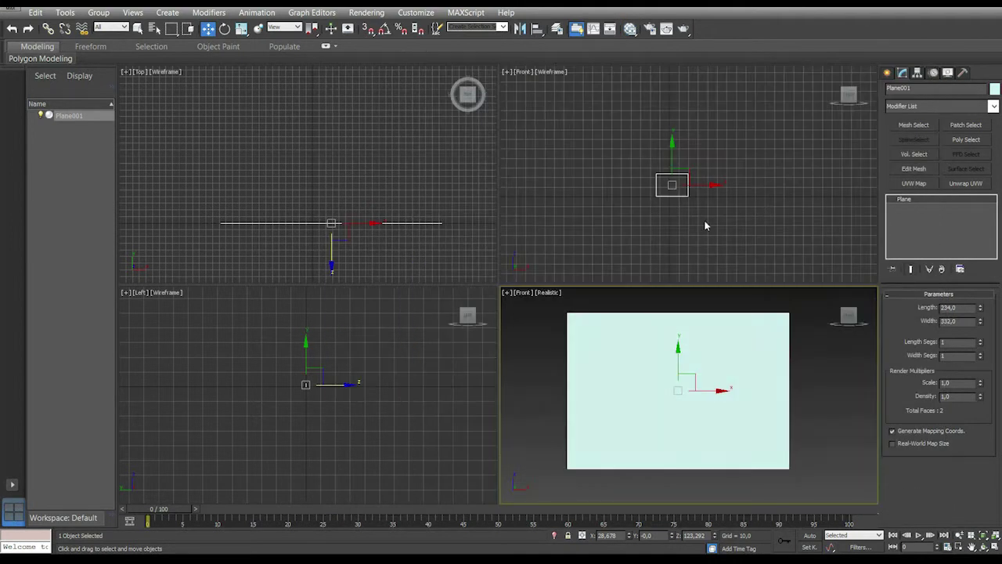
{"action": "key", "text": "m"}
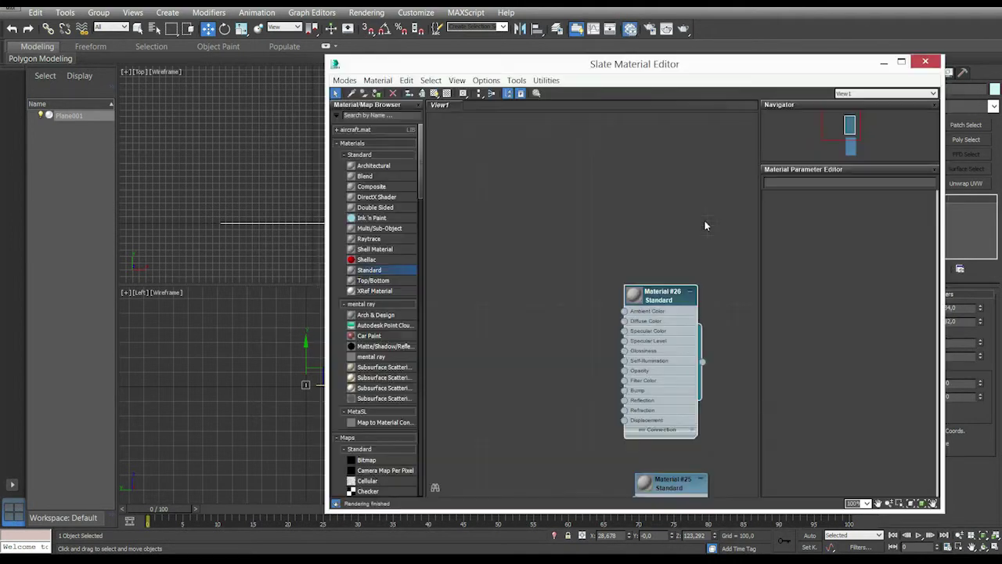
Load Maserati 3200 GT Cabrio_front.tga as the new material's diffuse bitmap and set its self-illumination to 100
{"action": "left_click", "coordinate": [626, 323]}
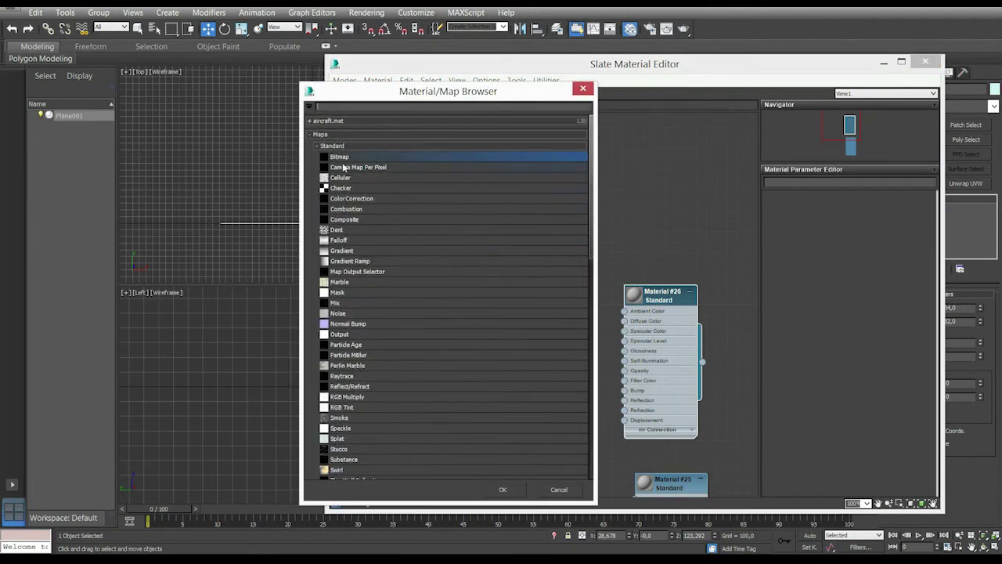
{"action": "double_click", "coordinate": [339, 158]}
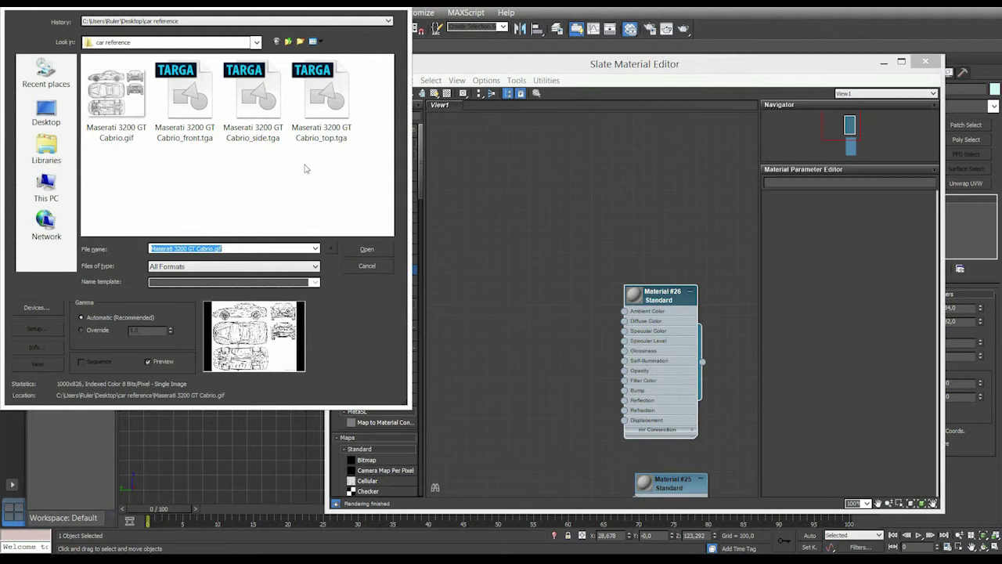
{"action": "double_click", "coordinate": [183, 107]}
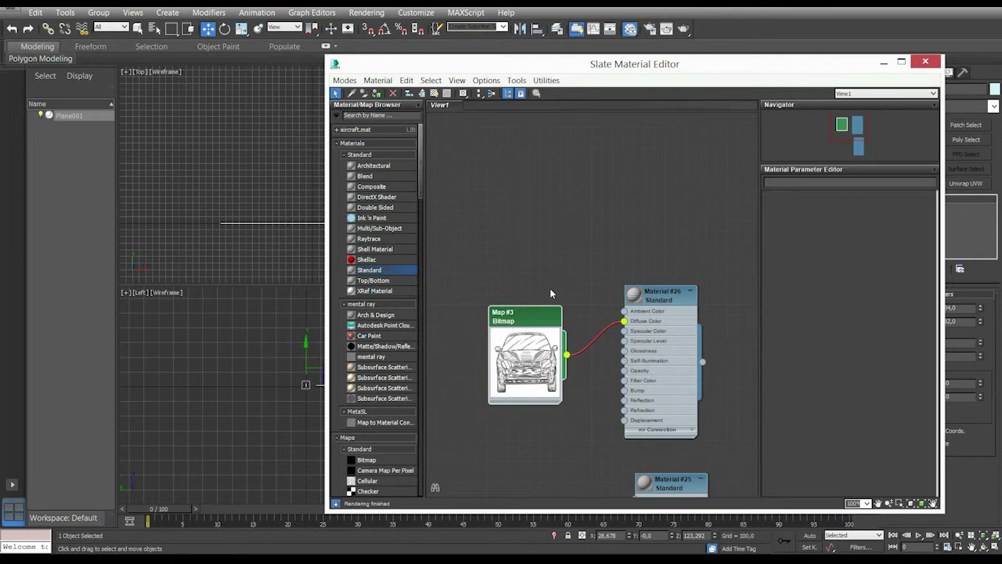
{"action": "double_click", "coordinate": [656, 299]}
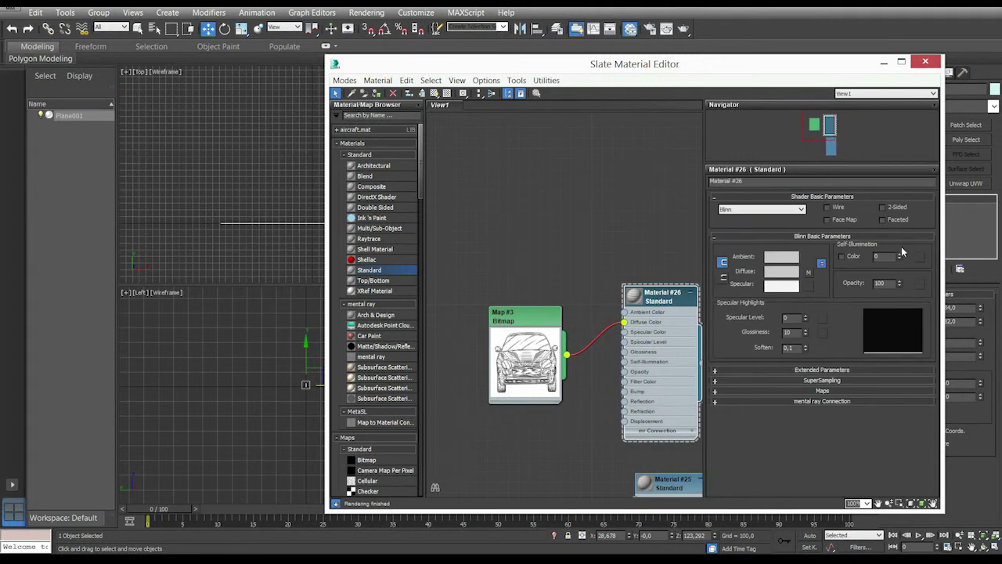
{"action": "left_click_drag", "start_coordinate": [900, 257], "coordinate": [898, 208]}
Assign the front-view material to the selected plane, show it shaded in the viewport, and close the material editor
{"action": "left_click_drag", "start_coordinate": [468, 67], "coordinate": [958, 89]}
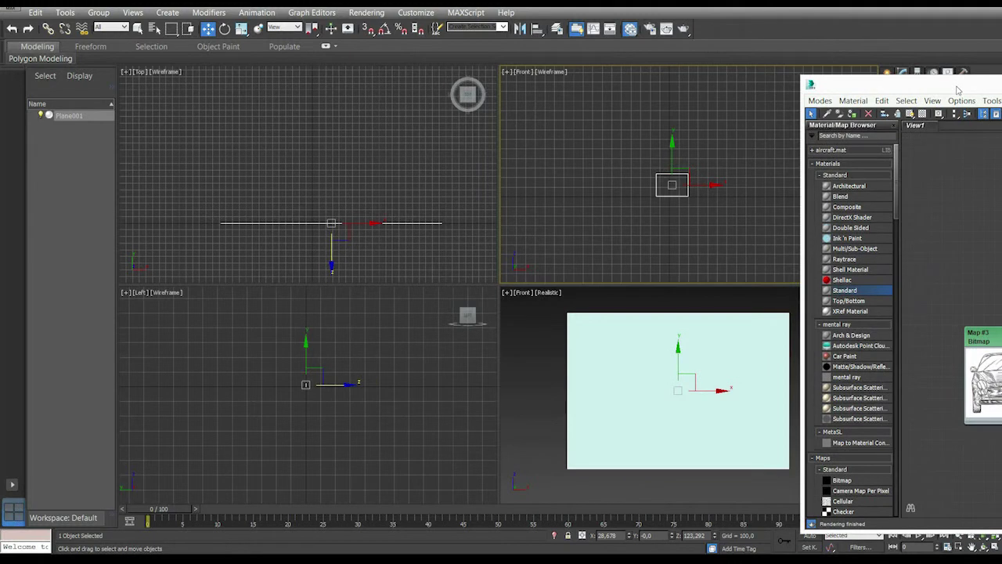
{"action": "left_click_drag", "start_coordinate": [957, 89], "coordinate": [145, 81]}
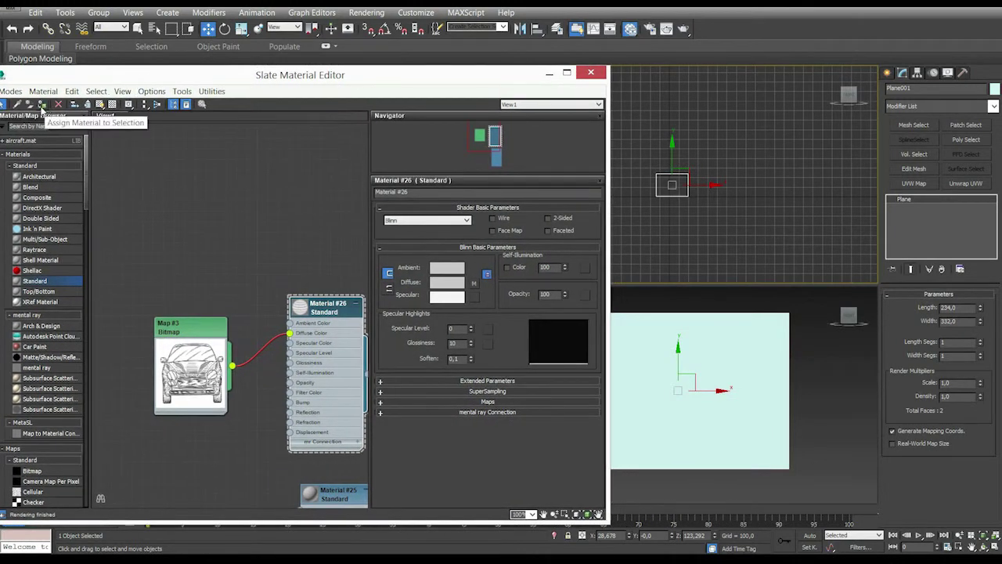
{"action": "left_click", "coordinate": [42, 104]}
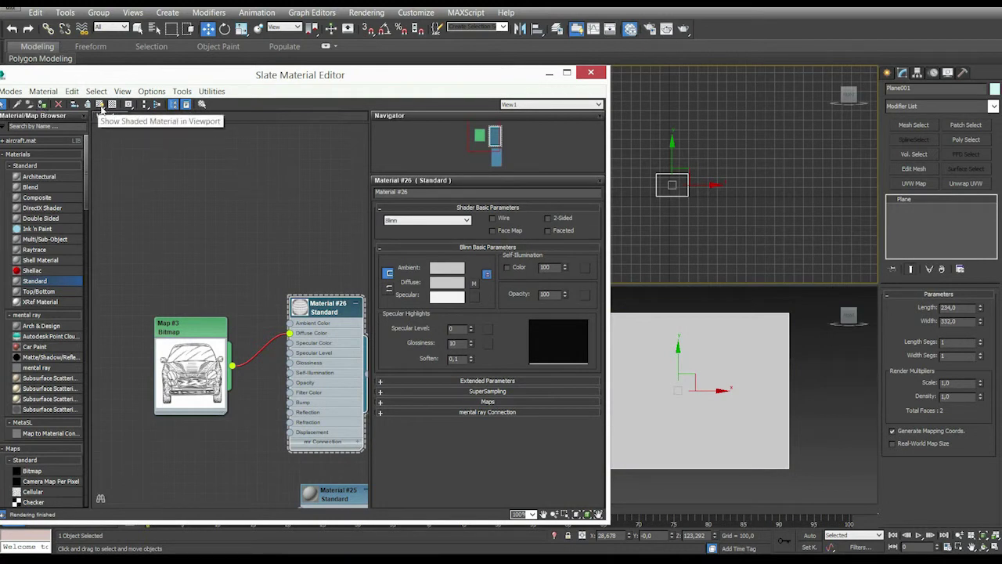
{"action": "left_click", "coordinate": [101, 108]}
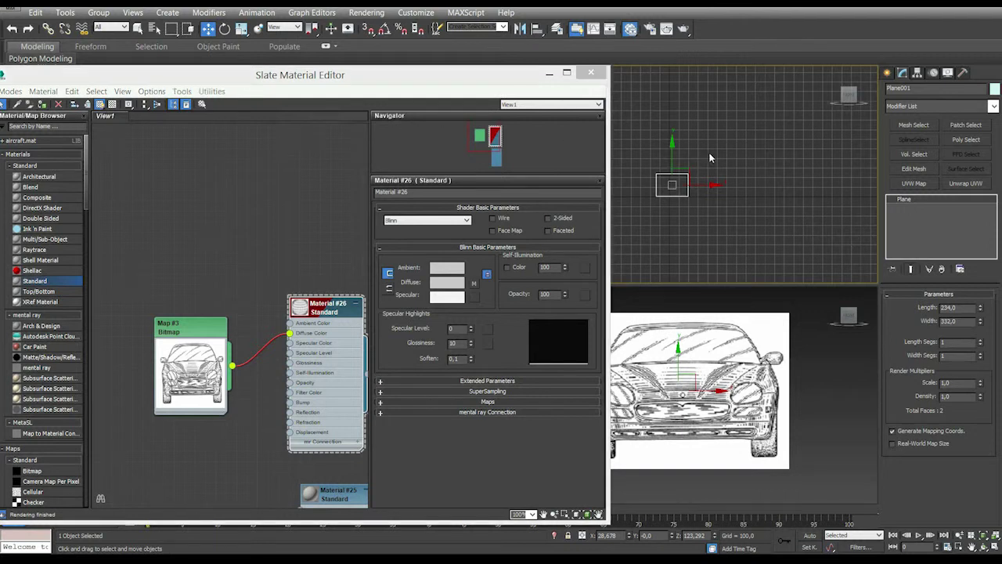
{"action": "left_click", "coordinate": [592, 73]}
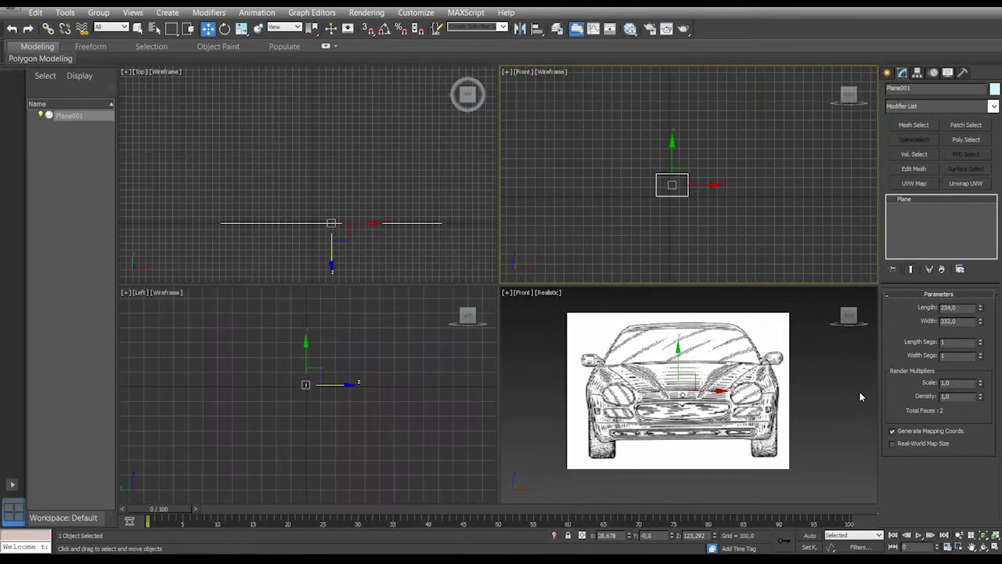
Try Real-World Map Size on the textured plane, turn it back off, and check the plane from an angle
{"action": "left_click", "coordinate": [893, 444]}
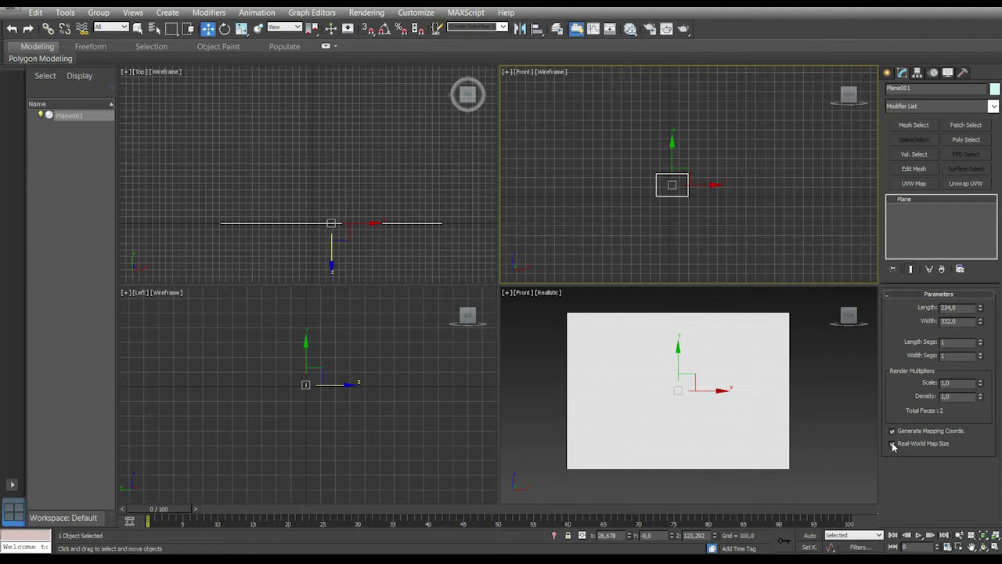
{"action": "left_click", "coordinate": [893, 444]}
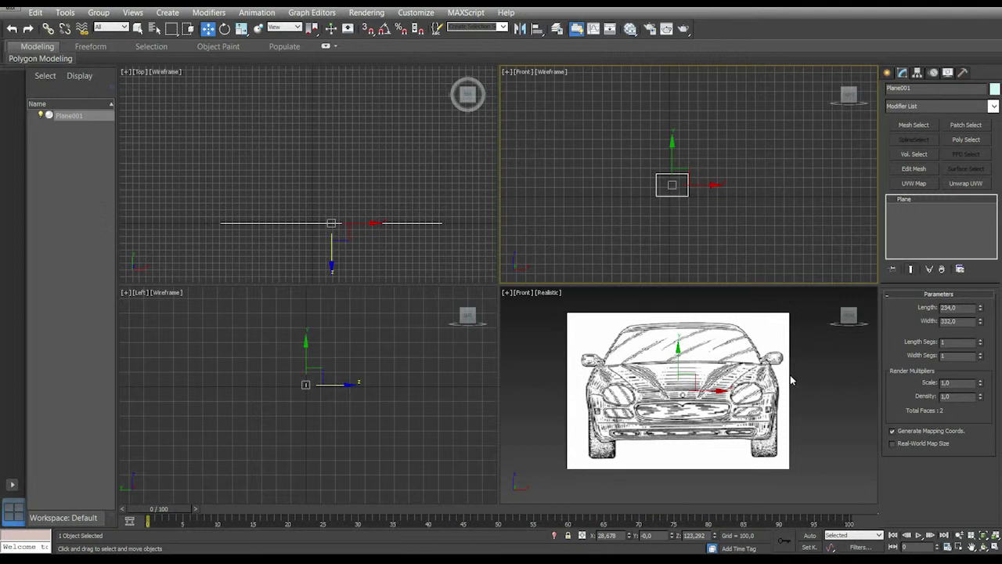
{"action": "middle_click_drag", "start_coordinate": [759, 399], "coordinate": [799, 469], "text": "alt"}
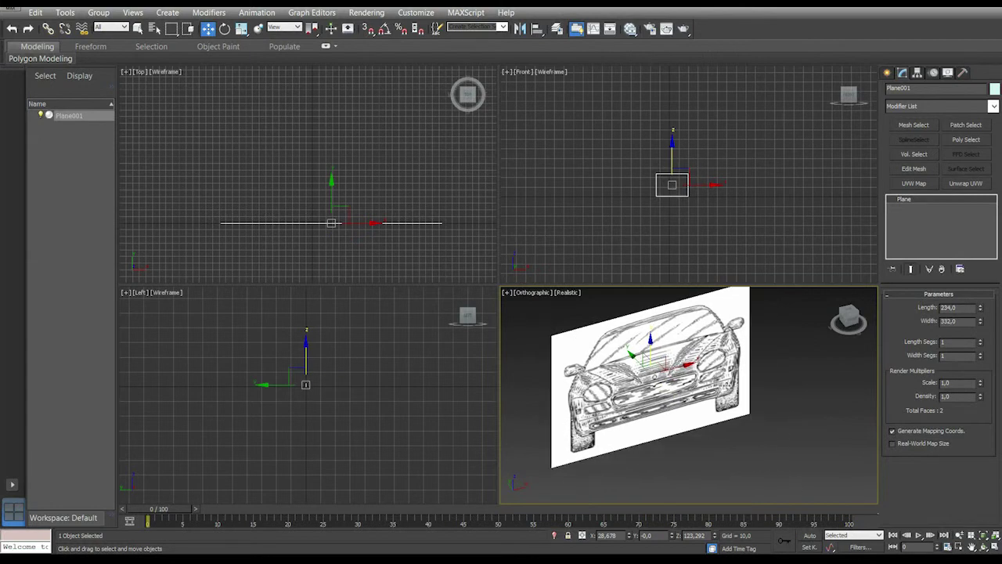
{"action": "key", "text": "f"}
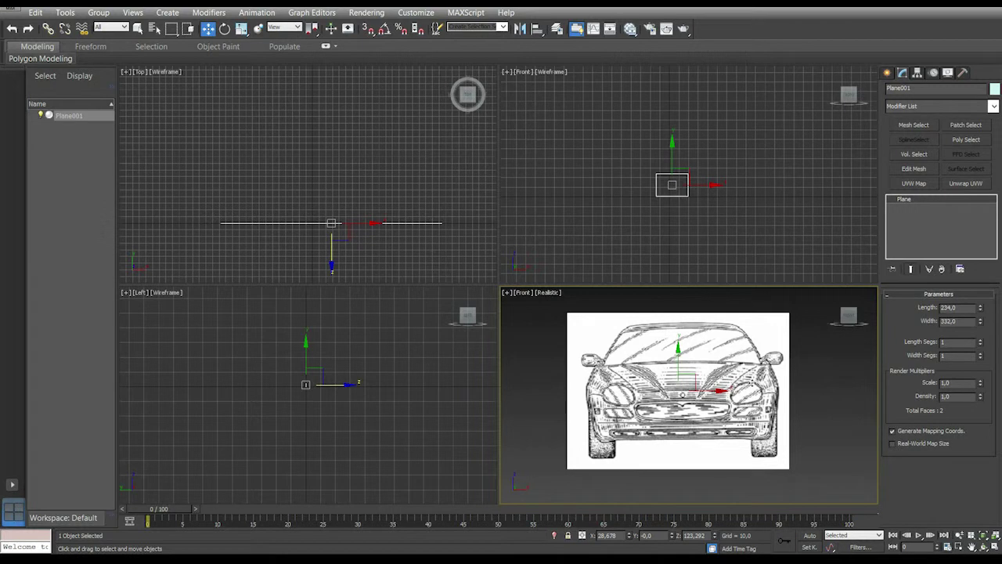
Create one copy of the plane rotated 90 degrees about the vertical axis, using angle snap
{"action": "scroll", "coordinate": [852, 399], "scroll_direction": "down", "scroll_amount": 3}
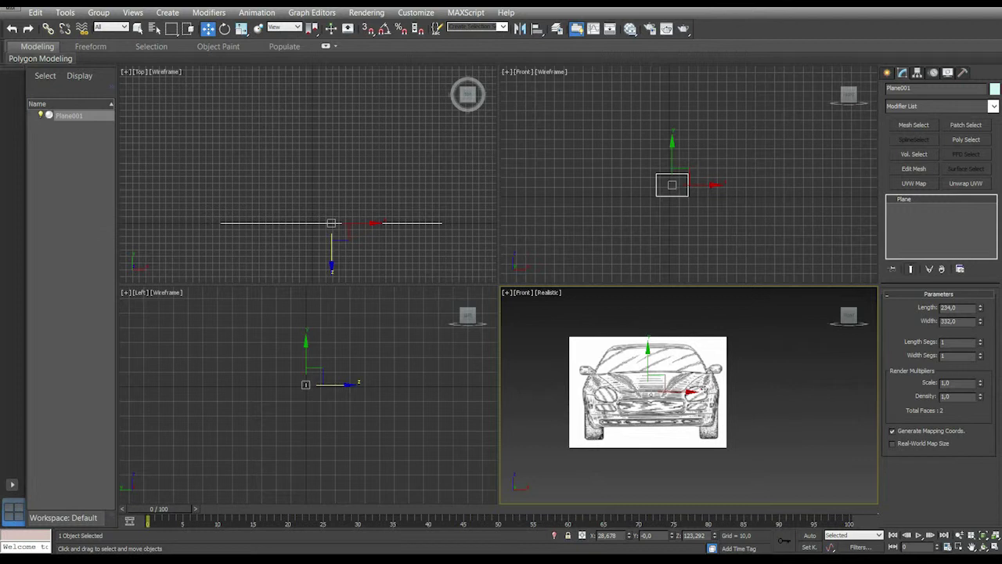
{"action": "left_click", "coordinate": [224, 29]}
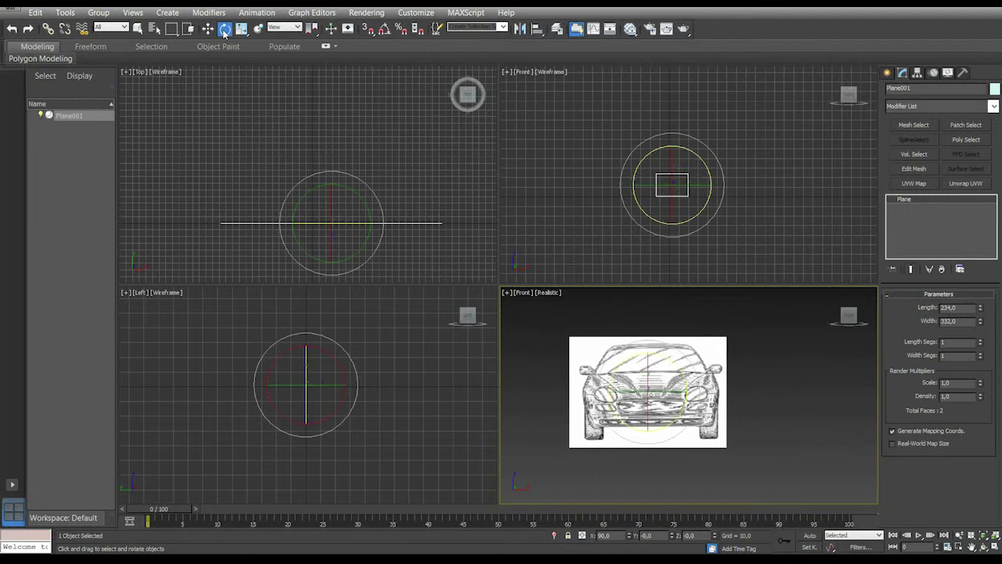
{"action": "middle_click_drag", "start_coordinate": [707, 414], "coordinate": [728, 432], "text": "alt"}
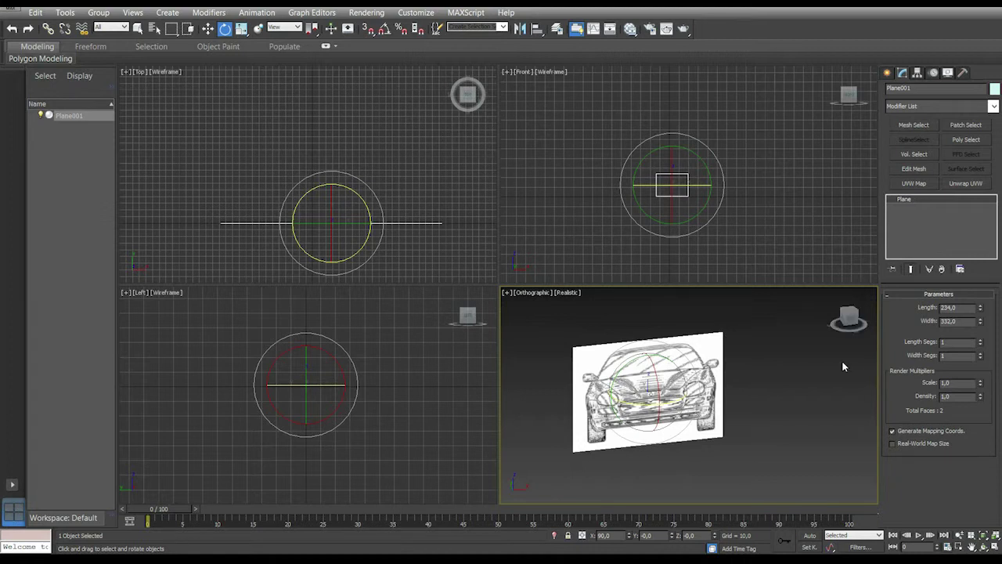
{"action": "left_click", "coordinate": [384, 30]}
{"action": "left_click_drag", "start_coordinate": [673, 402], "coordinate": [627, 416]}
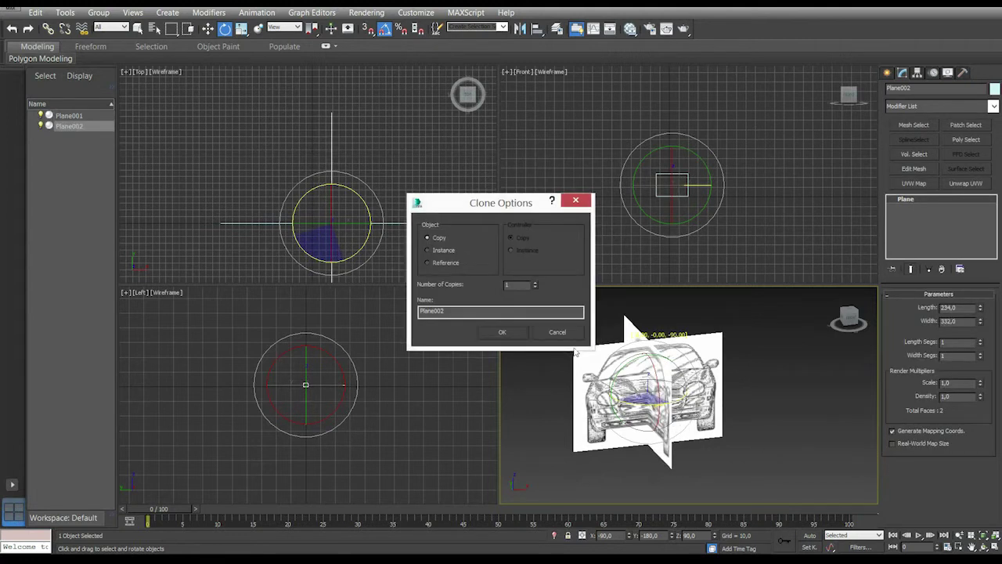
{"action": "left_click", "coordinate": [501, 335]}
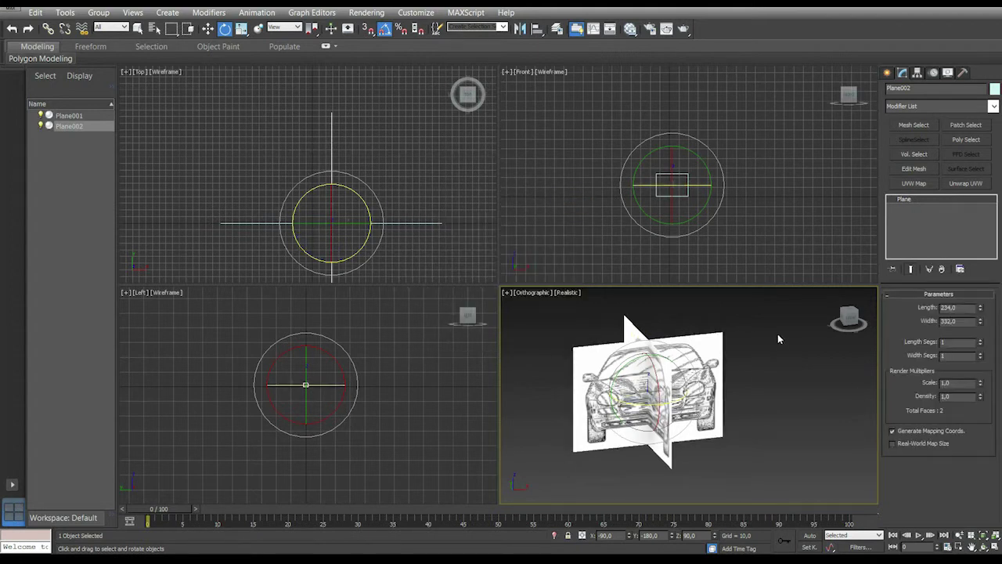
Set the copied plane's width to 662 for the side view
{"action": "middle_click_drag", "start_coordinate": [777, 333], "coordinate": [913, 373], "text": "alt"}
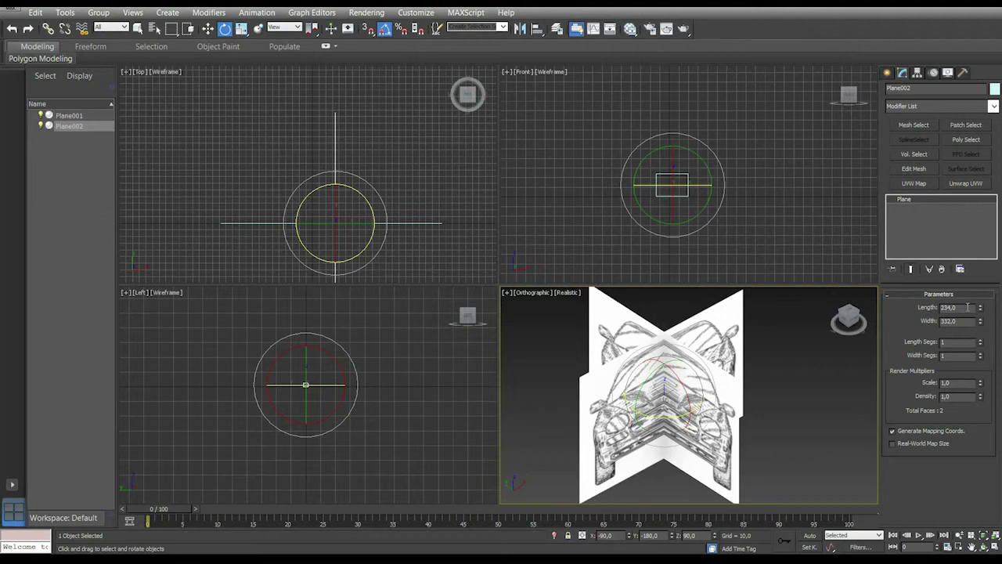
{"action": "left_click", "coordinate": [963, 321]}
{"action": "type", "text": "662"}
{"action": "key", "text": "Return"}
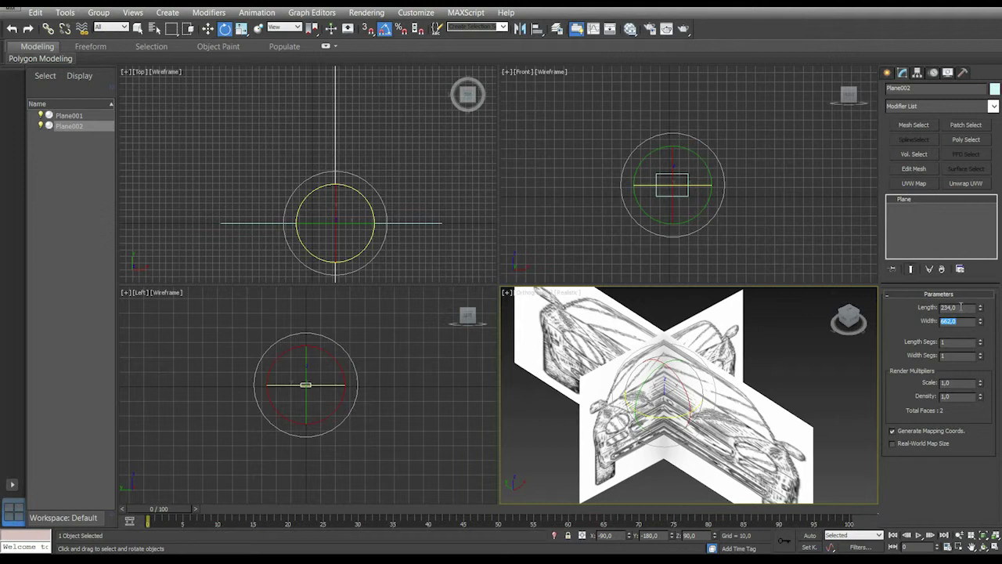
Move the wide plane to about X 204, Y -333 so it forms a corner beside the front-view plane
{"action": "middle_click_drag", "start_coordinate": [842, 422], "coordinate": [833, 421], "text": "alt"}
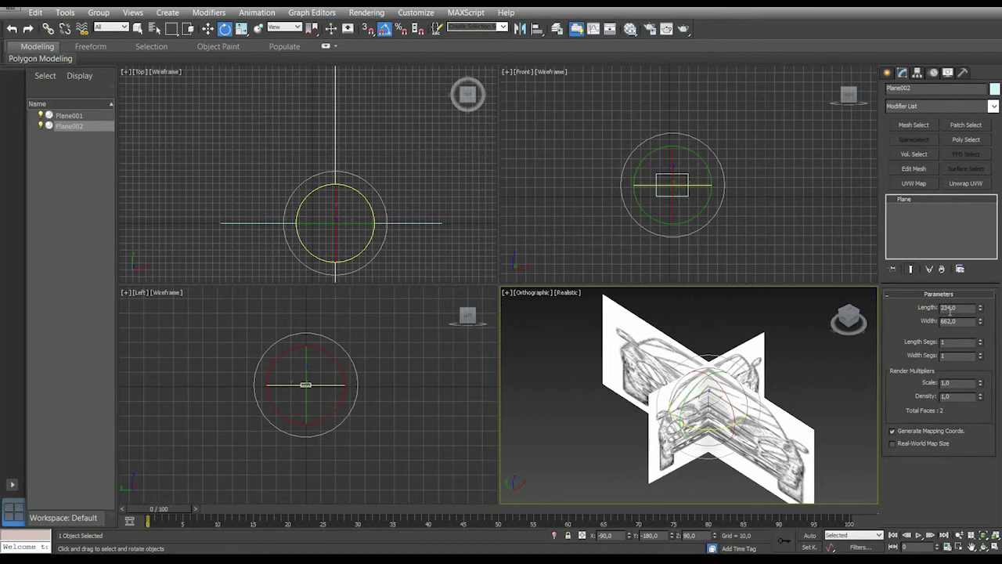
{"action": "middle_click_drag", "start_coordinate": [760, 414], "coordinate": [735, 389], "text": "alt"}
{"action": "scroll", "coordinate": [752, 383], "scroll_direction": "up", "scroll_amount": 5}
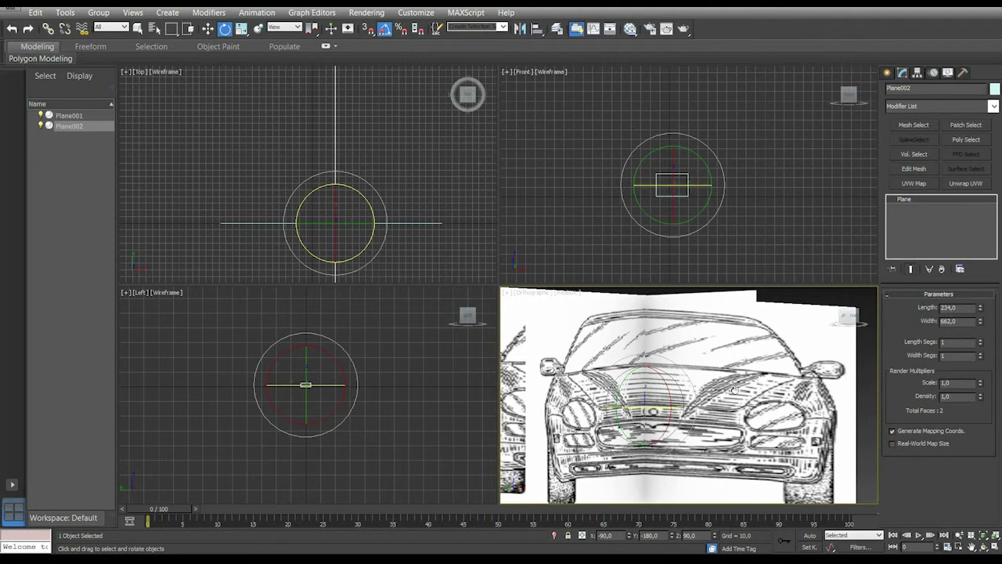
{"action": "middle_click_drag", "start_coordinate": [717, 375], "coordinate": [678, 383], "text": "alt"}
{"action": "scroll", "coordinate": [770, 391], "scroll_direction": "down", "scroll_amount": 3}
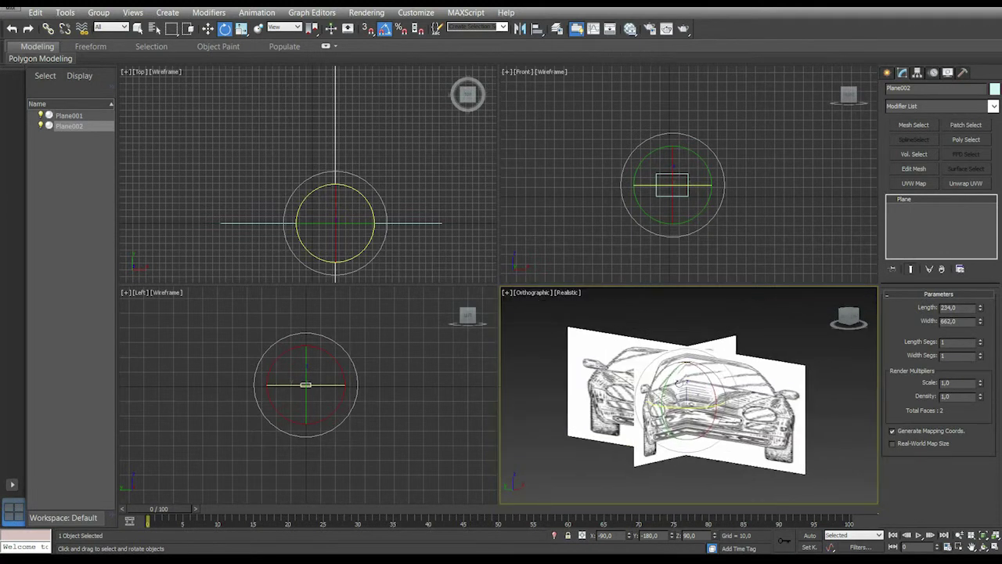
{"action": "left_click", "coordinate": [207, 29]}
{"action": "middle_click_drag", "start_coordinate": [774, 365], "coordinate": [722, 389], "text": "alt"}
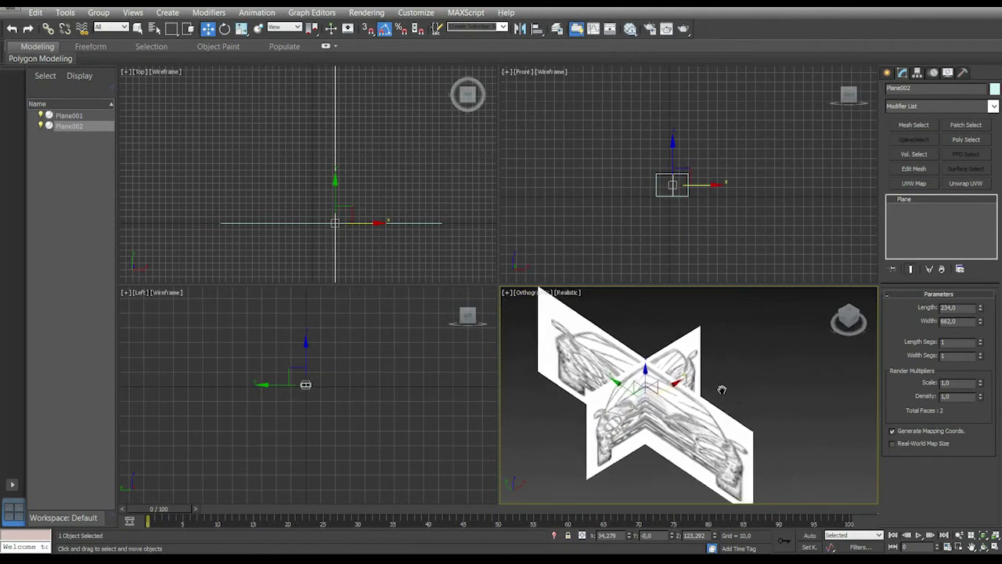
{"action": "left_click_drag", "start_coordinate": [672, 386], "coordinate": [768, 417]}
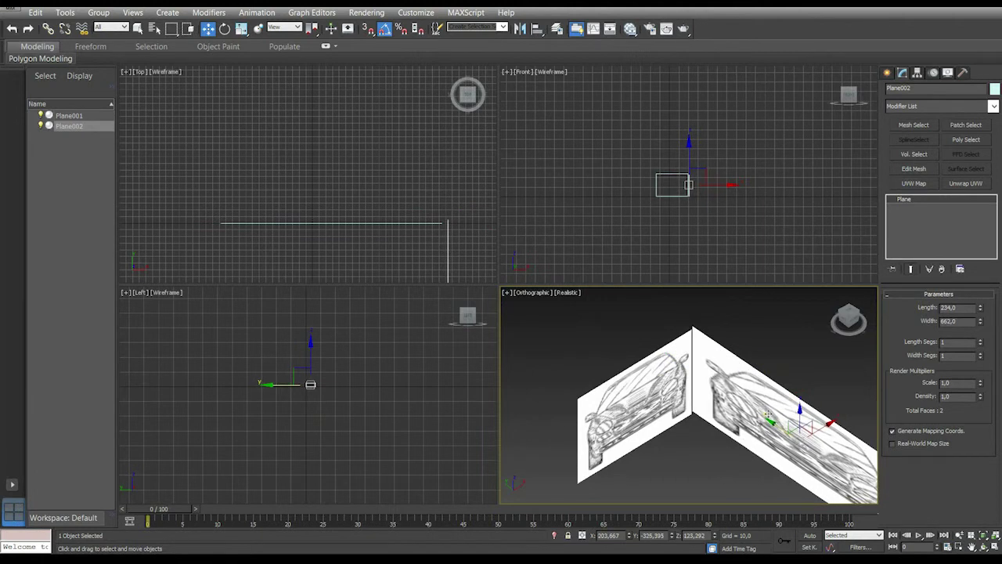
{"action": "middle_click_drag", "start_coordinate": [736, 389], "coordinate": [724, 426], "text": "alt"}
{"action": "left_click_drag", "start_coordinate": [679, 408], "coordinate": [702, 396]}
{"action": "mouse_move", "coordinate": [702, 395]}
{"action": "middle_mouse_down", "text": "alt"}
{"action": "mouse_move", "coordinate": [690, 436]}
{"action": "mouse_move", "coordinate": [729, 408]}
{"action": "mouse_move", "coordinate": [733, 390]}
{"action": "mouse_move", "coordinate": [713, 353]}
{"action": "mouse_move", "coordinate": [738, 409]}
{"action": "mouse_move", "coordinate": [691, 390]}
{"action": "middle_mouse_up", "text": "alt"}
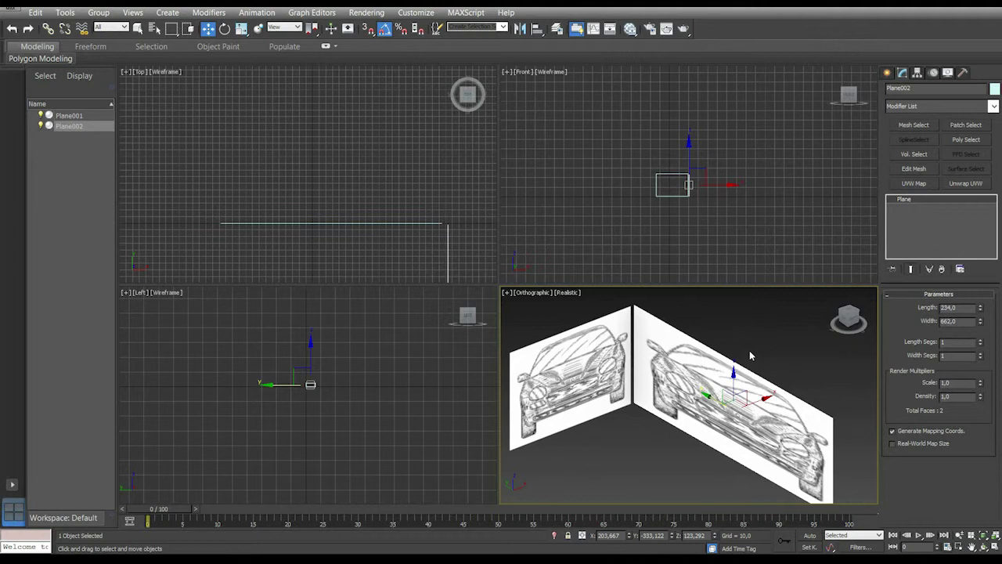
Create a Standard material with Maserati 3200 GT Cabrio_side.tga as a bitmap in its Diffuse Color
{"action": "key", "text": "m"}
{"action": "left_click_drag", "start_coordinate": [386, 85], "coordinate": [614, 94]}
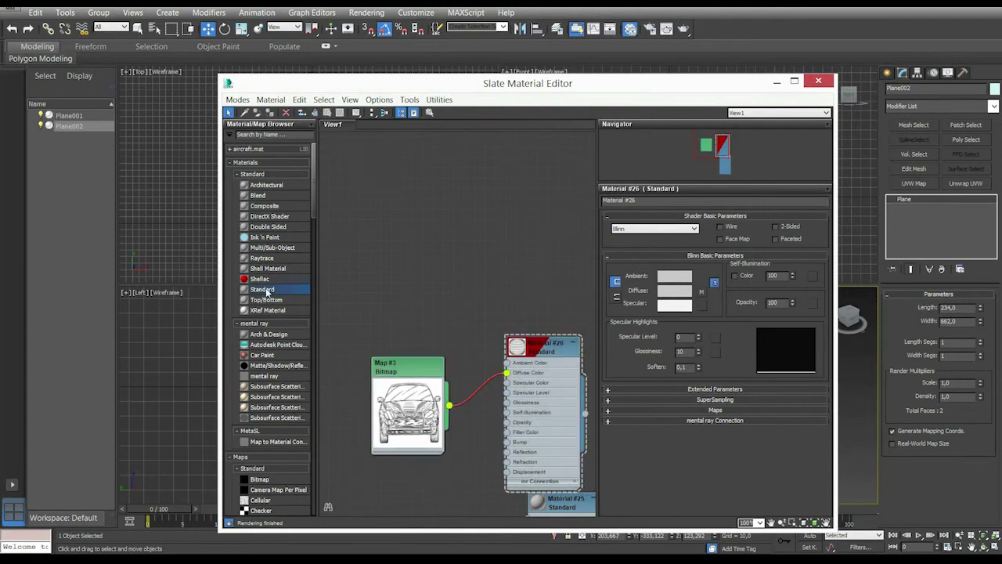
{"action": "left_click_drag", "start_coordinate": [264, 292], "coordinate": [541, 172]}
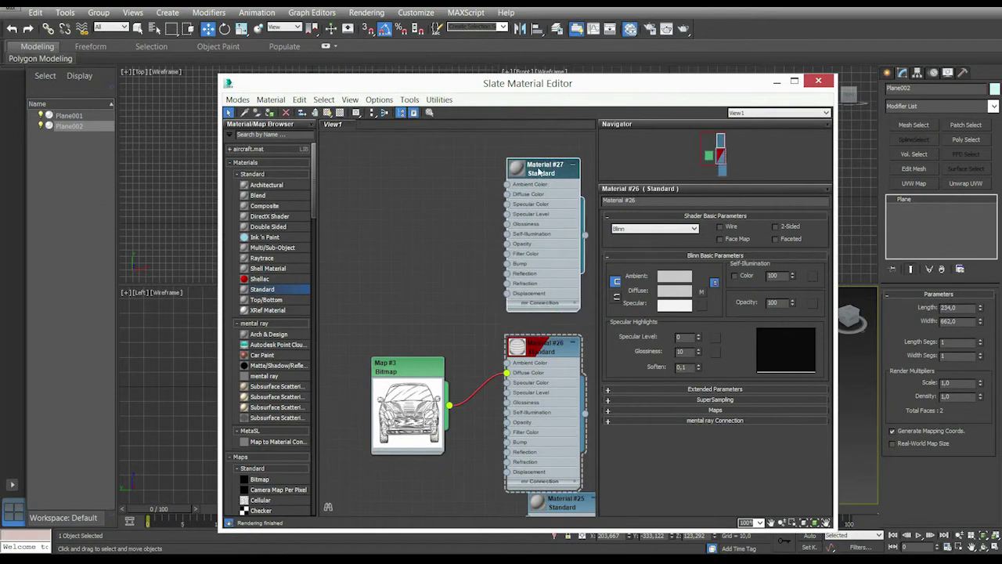
{"action": "left_click", "coordinate": [505, 195]}
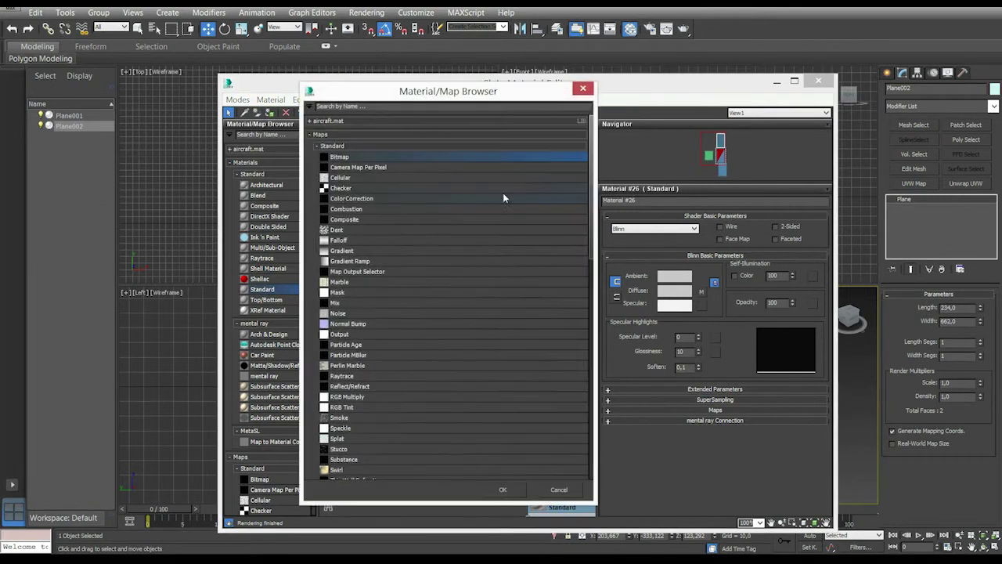
{"action": "double_click", "coordinate": [336, 158]}
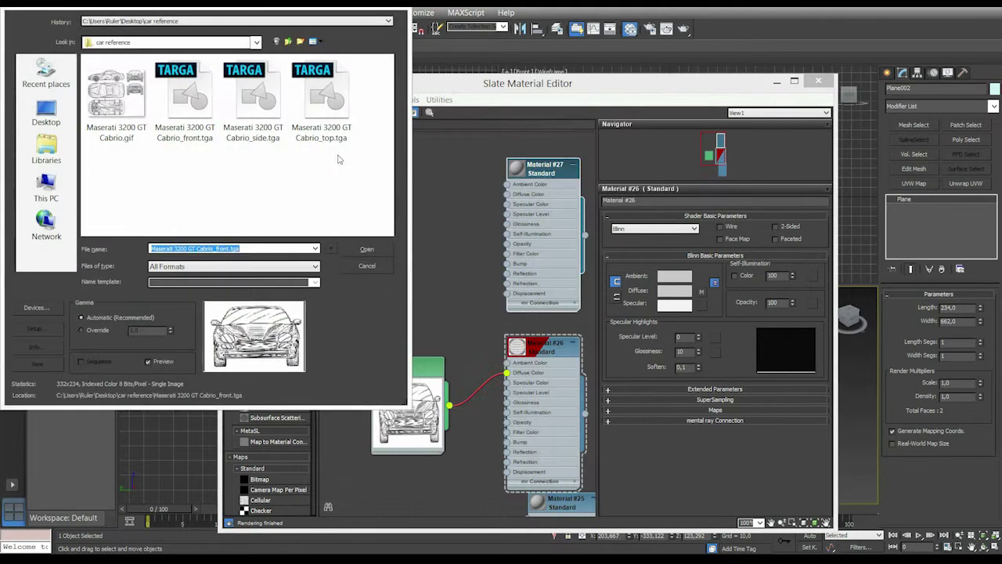
{"action": "double_click", "coordinate": [255, 117]}
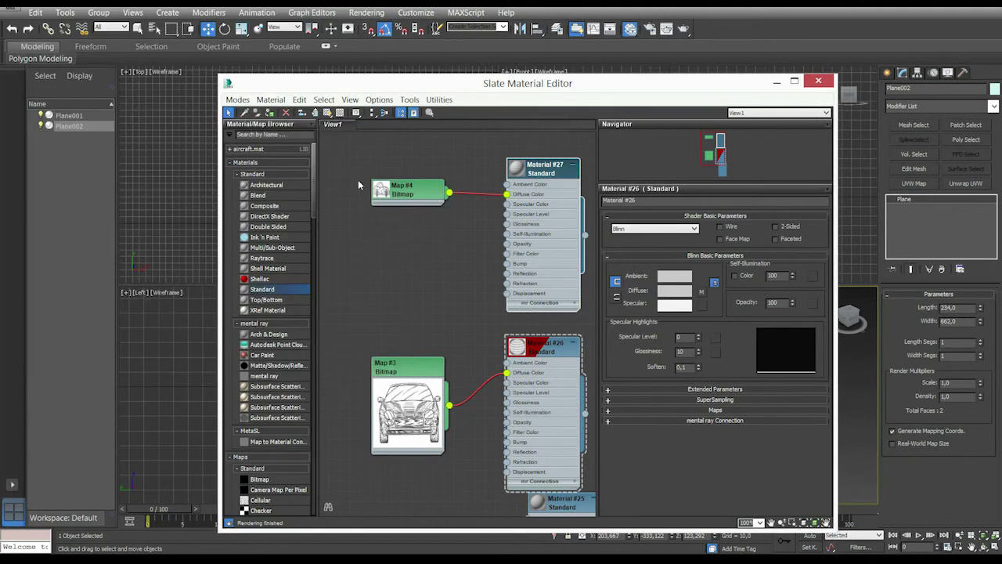
Assign the new side-view material to the selected wide plane and show its texture shaded in the viewport
{"action": "left_click", "coordinate": [531, 173]}
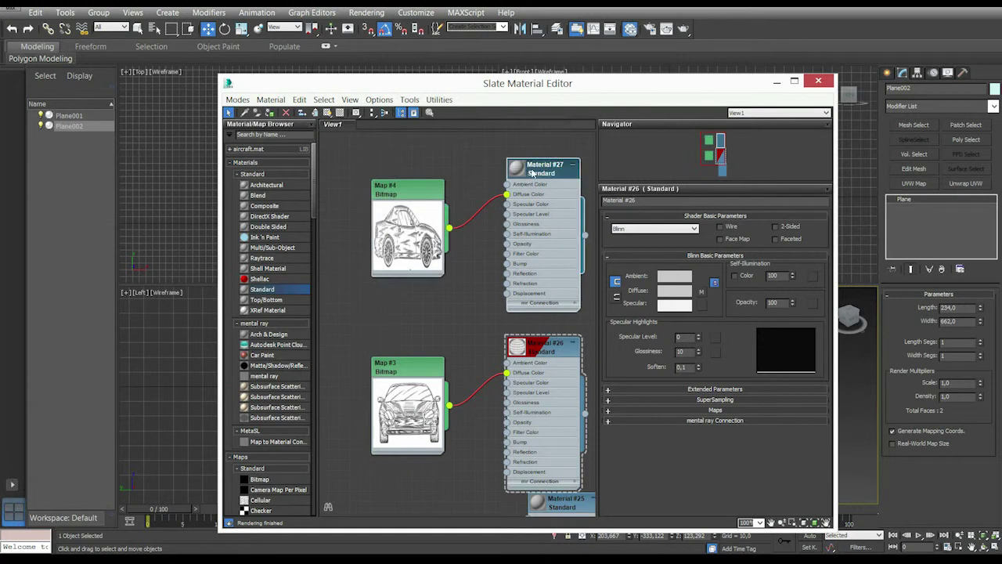
{"action": "left_click_drag", "start_coordinate": [487, 83], "coordinate": [223, 68]}
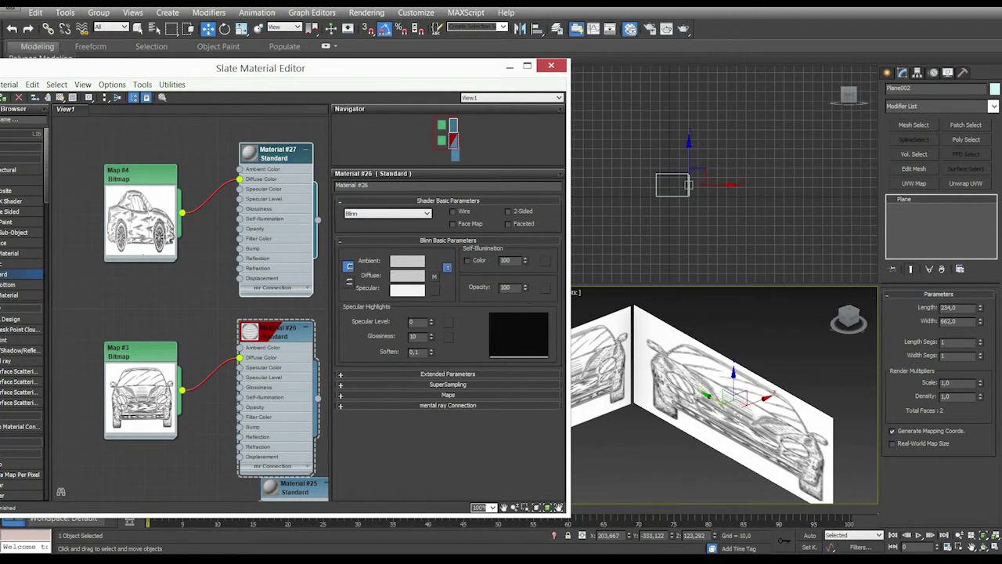
{"action": "left_click_drag", "start_coordinate": [70, 74], "coordinate": [98, 75]}
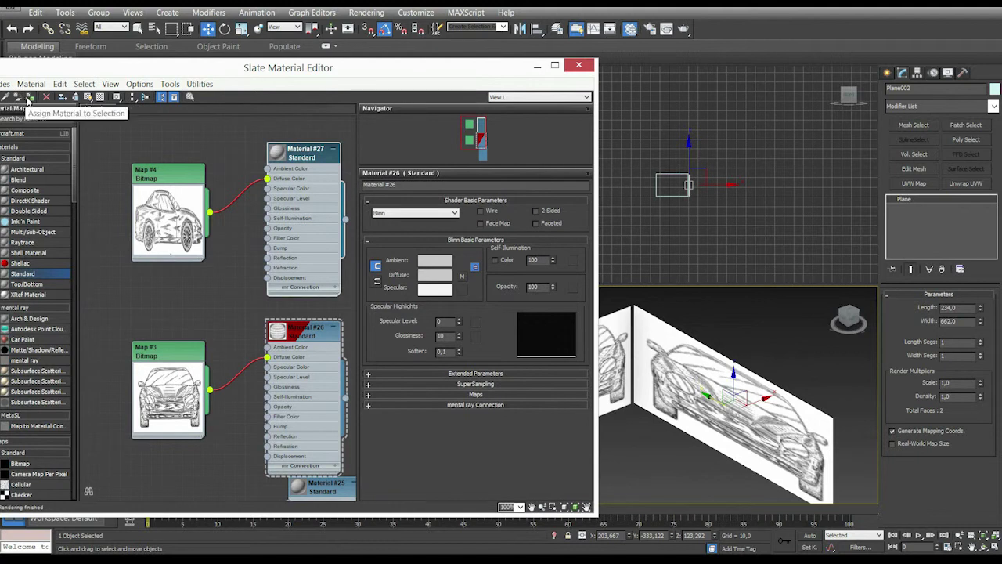
{"action": "left_click", "coordinate": [28, 98]}
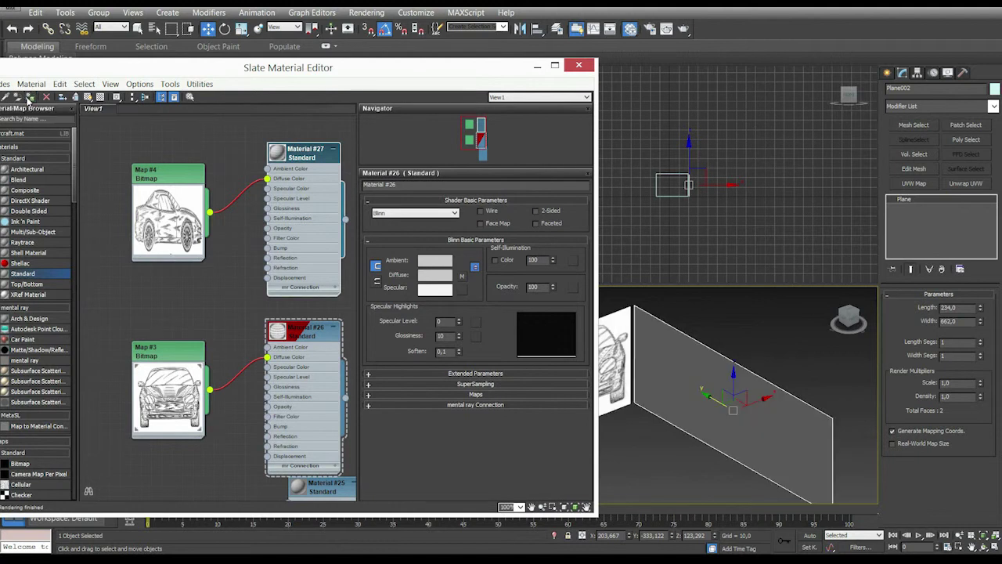
{"action": "left_click", "coordinate": [88, 98]}
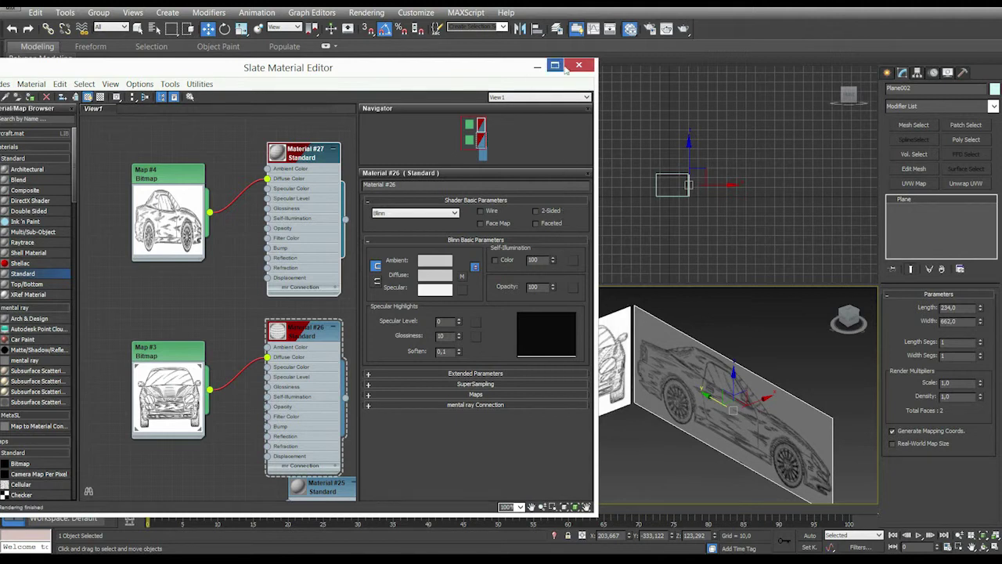
{"action": "left_click", "coordinate": [578, 66]}
Switch the orthographic viewport's display from Realistic to Shaded and check both textured planes from an angle
{"action": "mouse_move", "coordinate": [763, 344]}
{"action": "middle_mouse_down", "text": "alt"}
{"action": "mouse_move", "coordinate": [762, 326]}
{"action": "mouse_move", "coordinate": [775, 332]}
{"action": "middle_mouse_up", "text": "alt"}
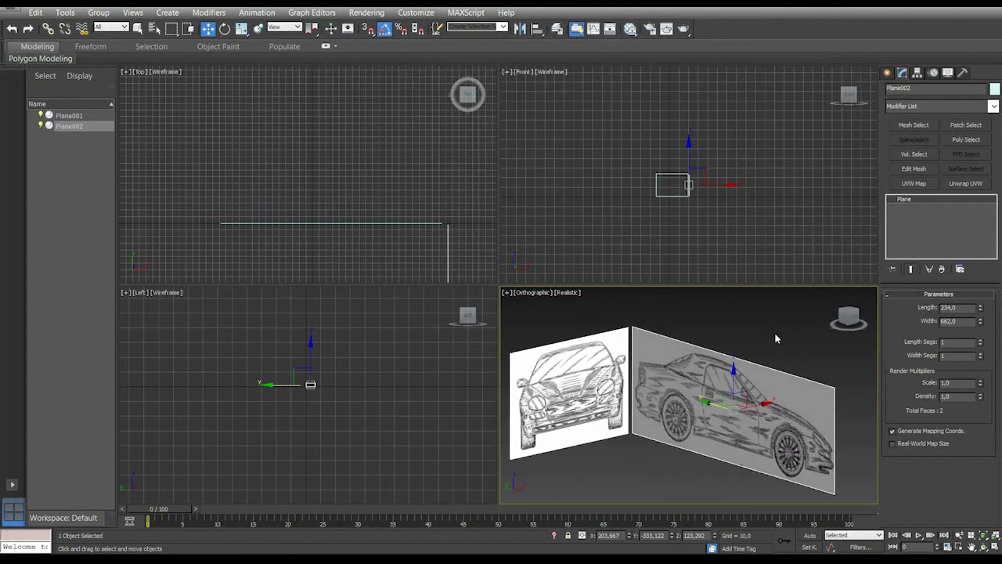
{"action": "left_click", "coordinate": [568, 293]}
{"action": "left_click", "coordinate": [599, 318]}
{"action": "middle_click_drag", "start_coordinate": [741, 323], "coordinate": [773, 370], "text": "alt"}
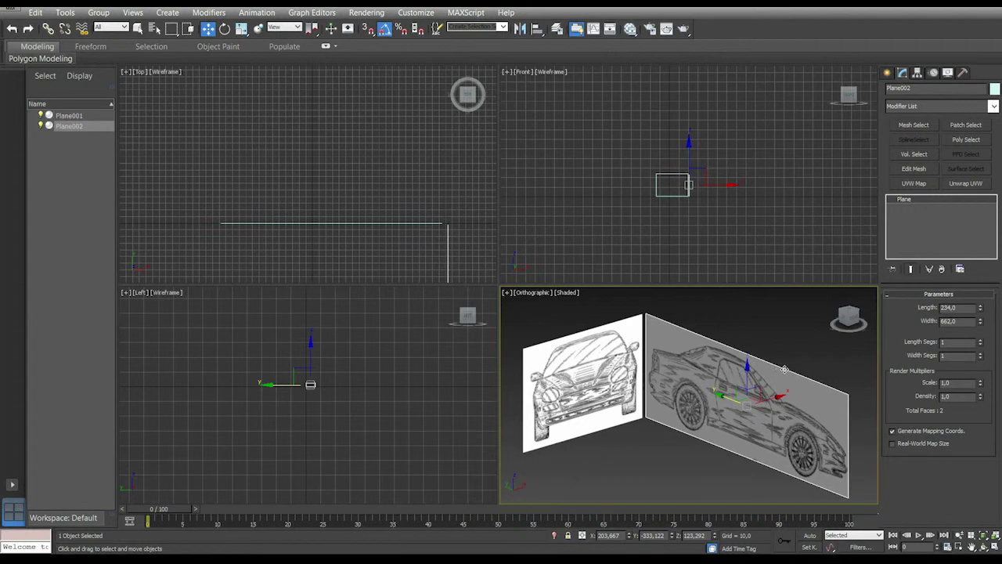
{"action": "middle_click_drag", "start_coordinate": [782, 368], "coordinate": [773, 366]}
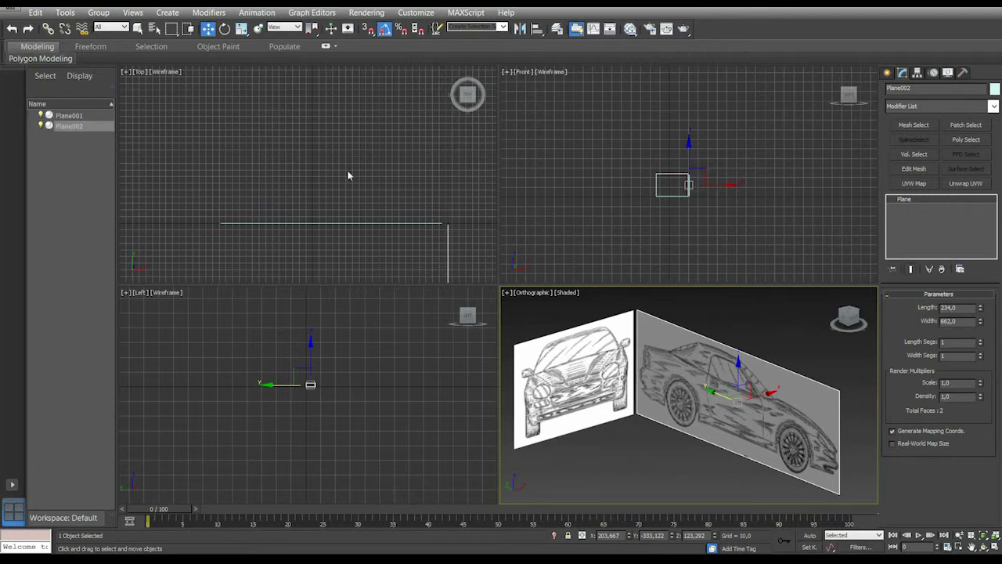
Create one copy of the side-view plane rotated -90 degrees about the Y axis so it lies horizontally
{"action": "left_click", "coordinate": [225, 29]}
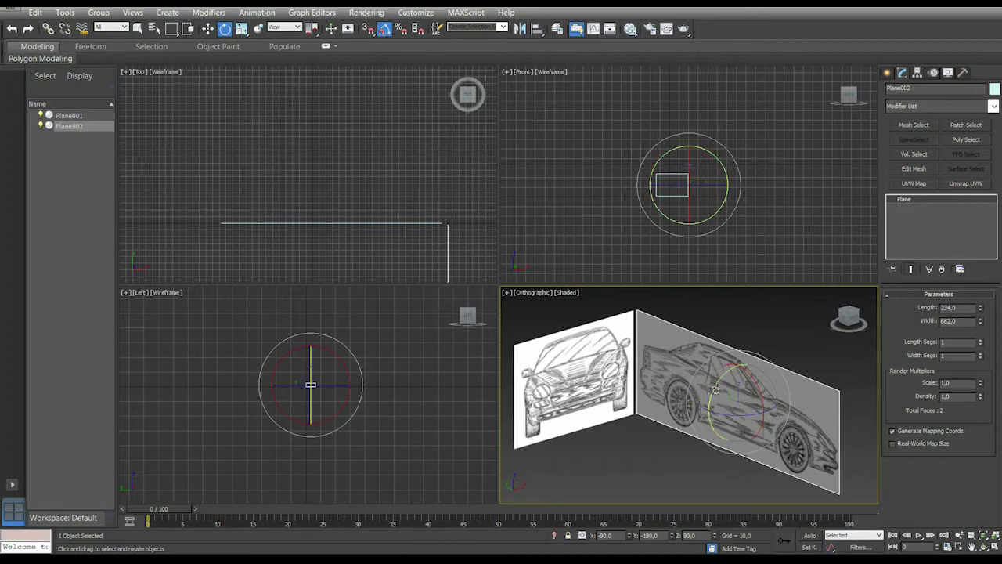
{"action": "left_click_drag", "start_coordinate": [715, 389], "coordinate": [700, 435]}
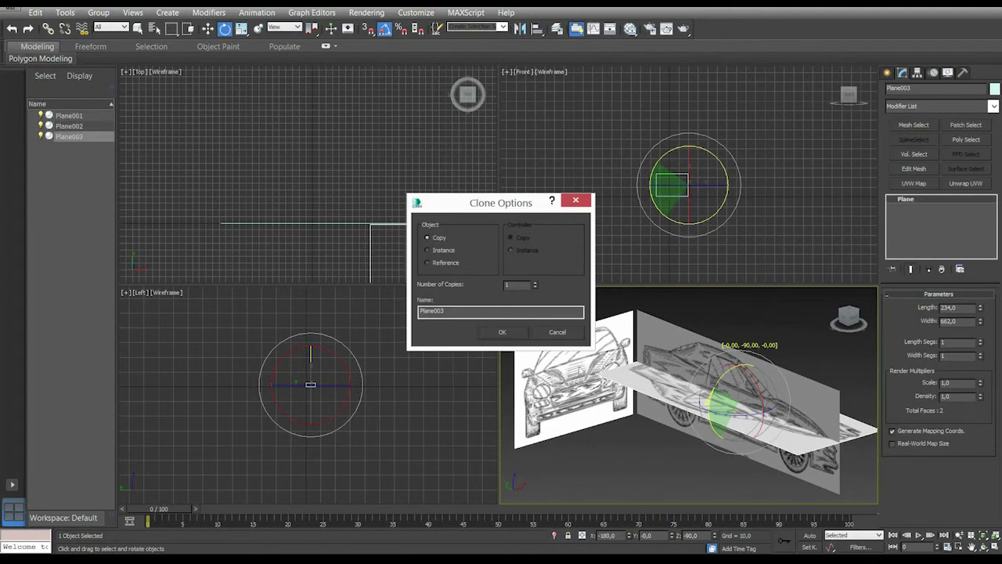
{"action": "left_click", "coordinate": [503, 333]}
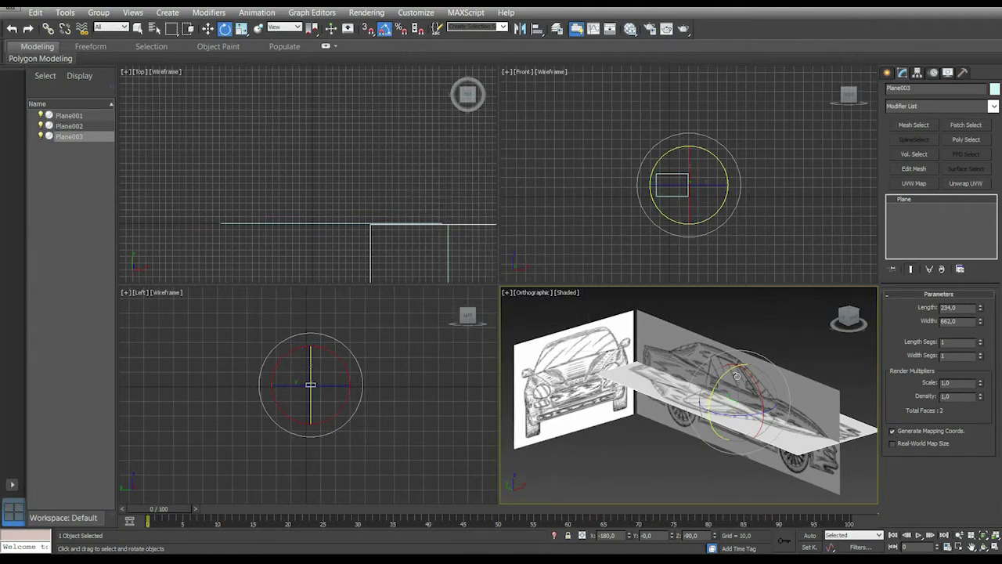
Move the horizontal plane to about X 59, Z 4 so it forms a floor between the two upright planes
{"action": "key", "text": "w"}
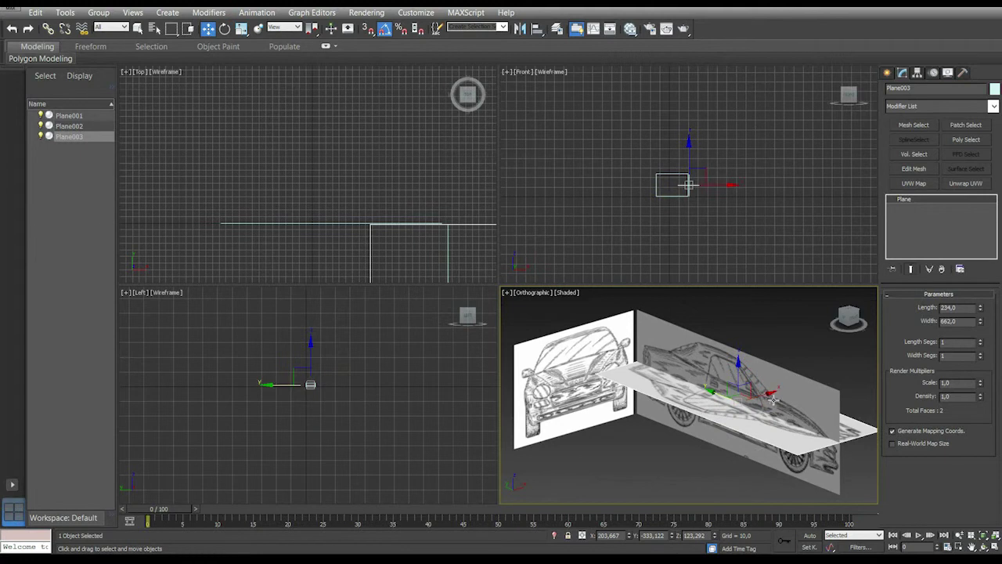
{"action": "left_click_drag", "start_coordinate": [737, 361], "coordinate": [733, 415]}
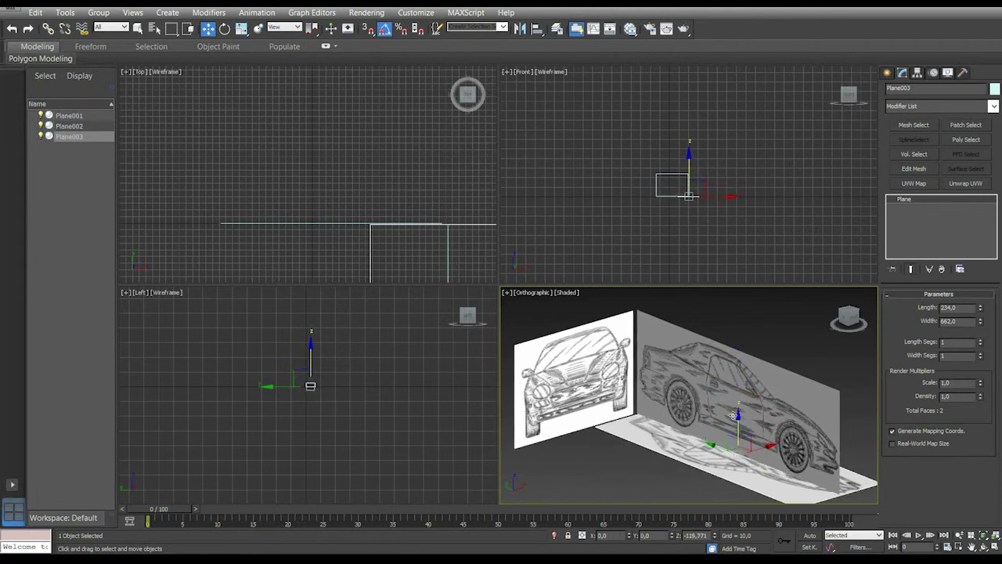
{"action": "left_click_drag", "start_coordinate": [771, 445], "coordinate": [720, 467]}
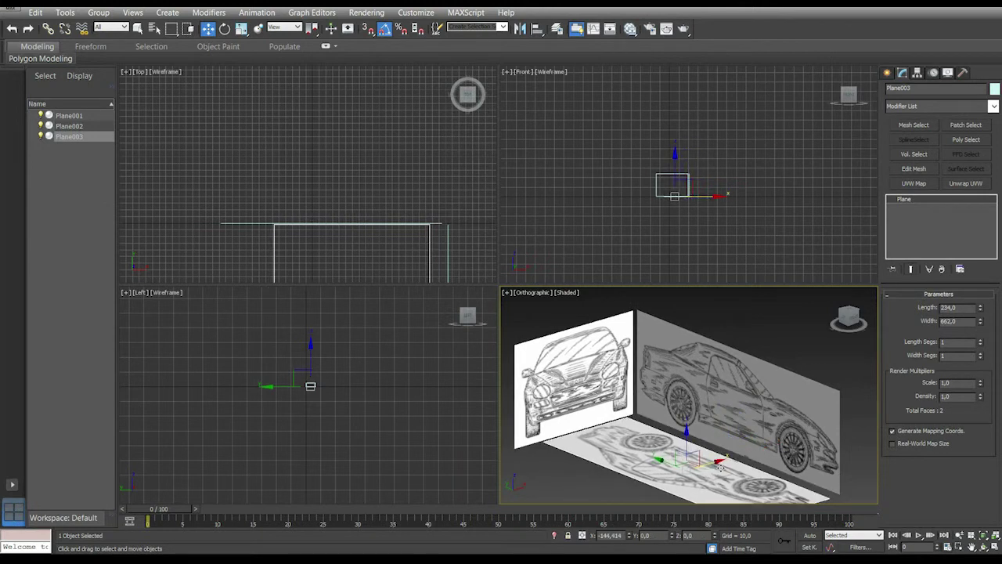
{"action": "middle_click_drag", "start_coordinate": [876, 418], "coordinate": [852, 398]}
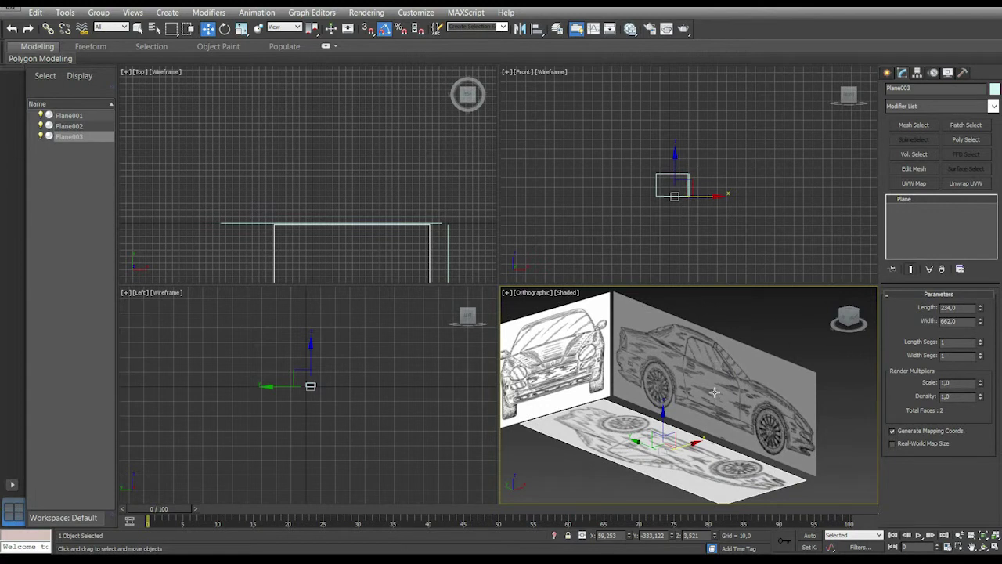
{"action": "middle_click_drag", "start_coordinate": [713, 386], "coordinate": [716, 379]}
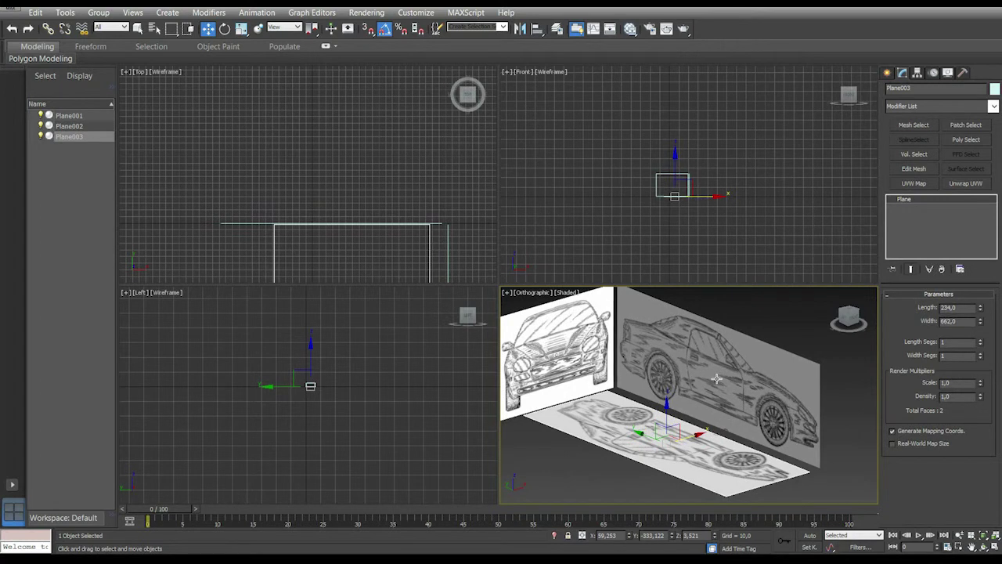
{"action": "key", "text": "m"}
{"action": "left_click_drag", "start_coordinate": [402, 80], "coordinate": [549, 78]}
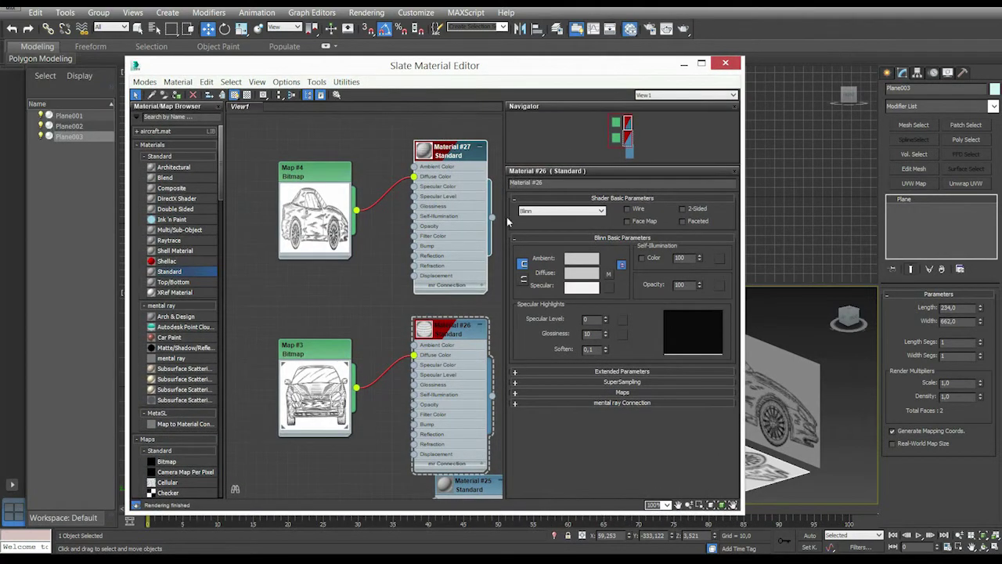
{"action": "scroll", "coordinate": [478, 243], "scroll_direction": "down", "scroll_amount": 1}
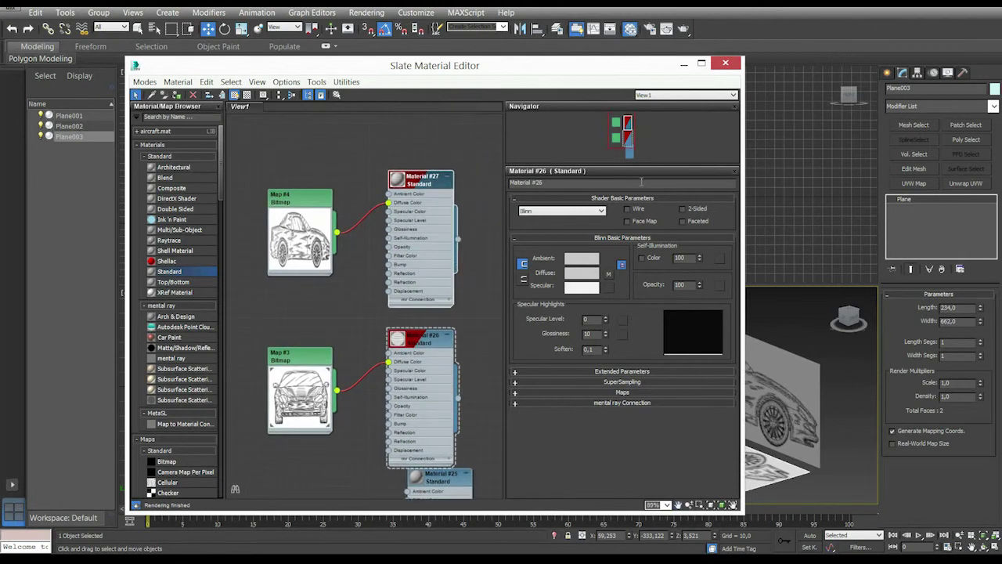
{"action": "left_click", "coordinate": [733, 62]}
Rename the front-view plane as front
{"action": "left_click", "coordinate": [563, 351]}
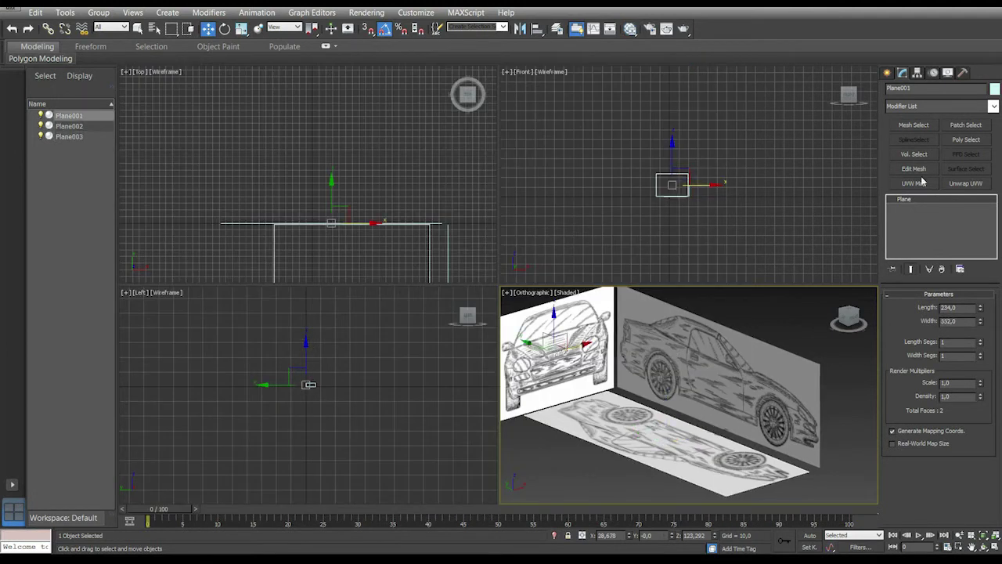
{"action": "left_click", "coordinate": [922, 87]}
{"action": "type", "text": "f"}
Rename the material carrying the side-view bitmap as side
{"action": "type", "text": "m"}
{"action": "left_click", "coordinate": [423, 182]}
{"action": "right_click", "coordinate": [422, 181]}
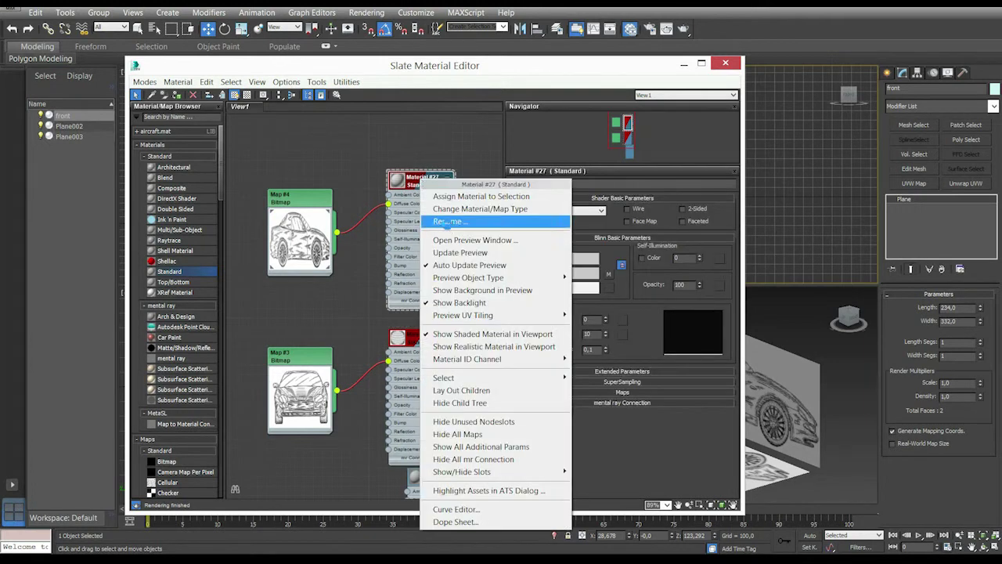
{"action": "left_click", "coordinate": [449, 221]}
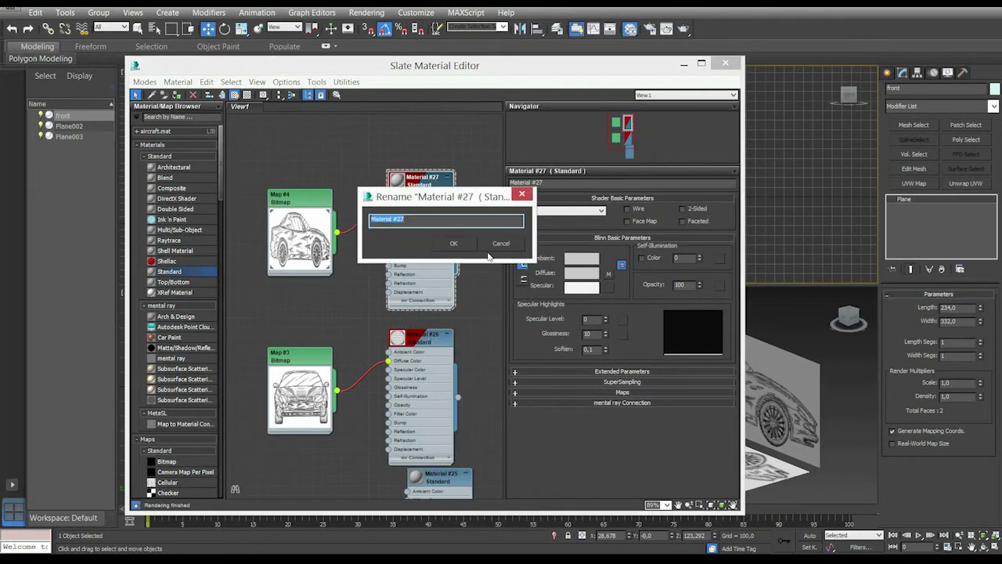
{"action": "type", "text": "a"}
{"action": "type", "text": "ide"}
{"action": "key", "text": "Return"}
Create another Standard material with Maserati 3200 GT Cabrio_top.tga as a bitmap in its Diffuse Color
{"action": "middle_click_drag", "start_coordinate": [422, 214], "coordinate": [428, 354]}
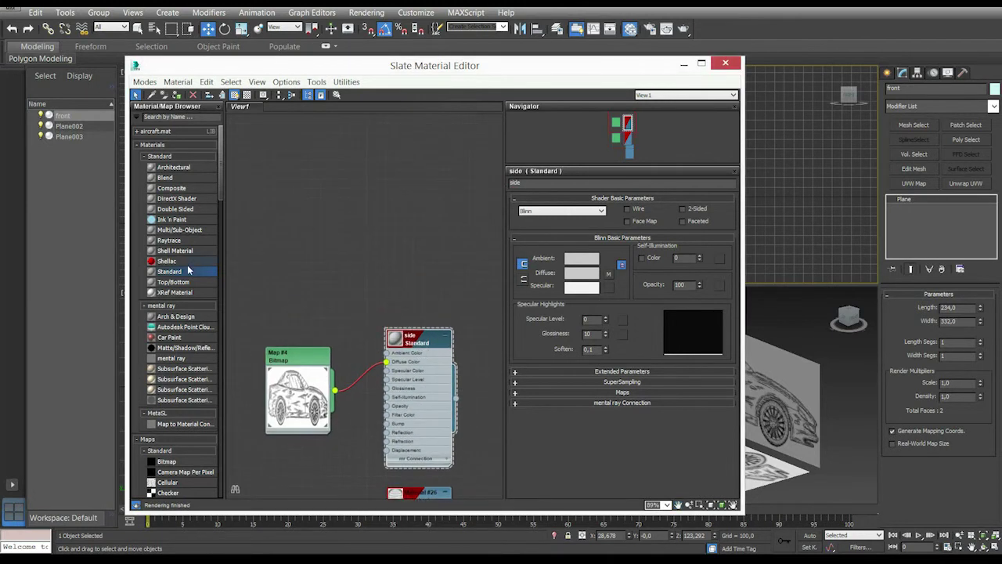
{"action": "left_click_drag", "start_coordinate": [442, 209], "coordinate": [440, 205]}
{"action": "left_click_drag", "start_coordinate": [413, 239], "coordinate": [415, 202]}
{"action": "left_click_drag", "start_coordinate": [407, 197], "coordinate": [403, 193]}
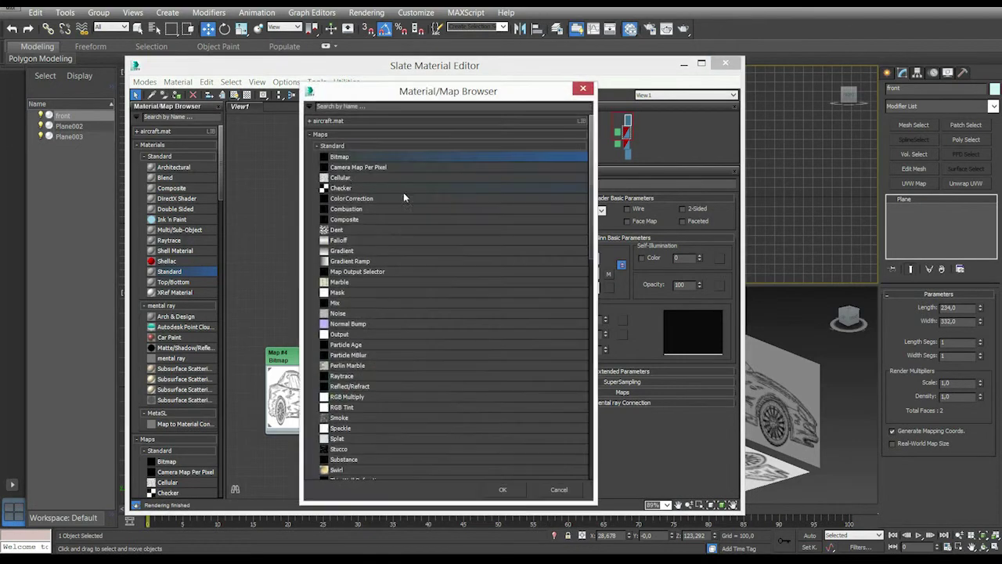
{"action": "double_click", "coordinate": [321, 154]}
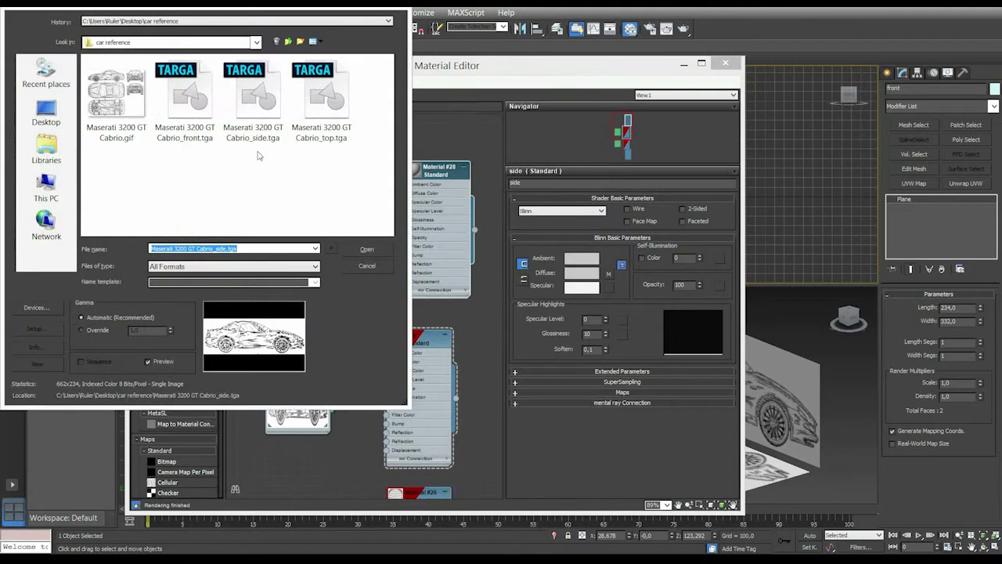
{"action": "double_click", "coordinate": [332, 118]}
{"action": "left_click", "coordinate": [291, 189]}
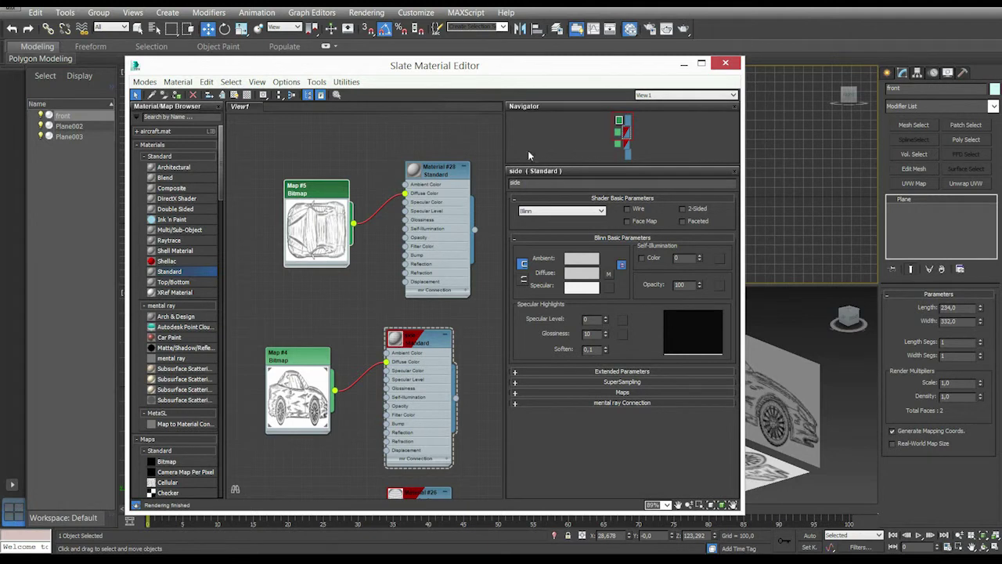
Select the horizontal floor plane and set the side material's self-illumination to 100
{"action": "left_click_drag", "start_coordinate": [516, 74], "coordinate": [338, 84]}
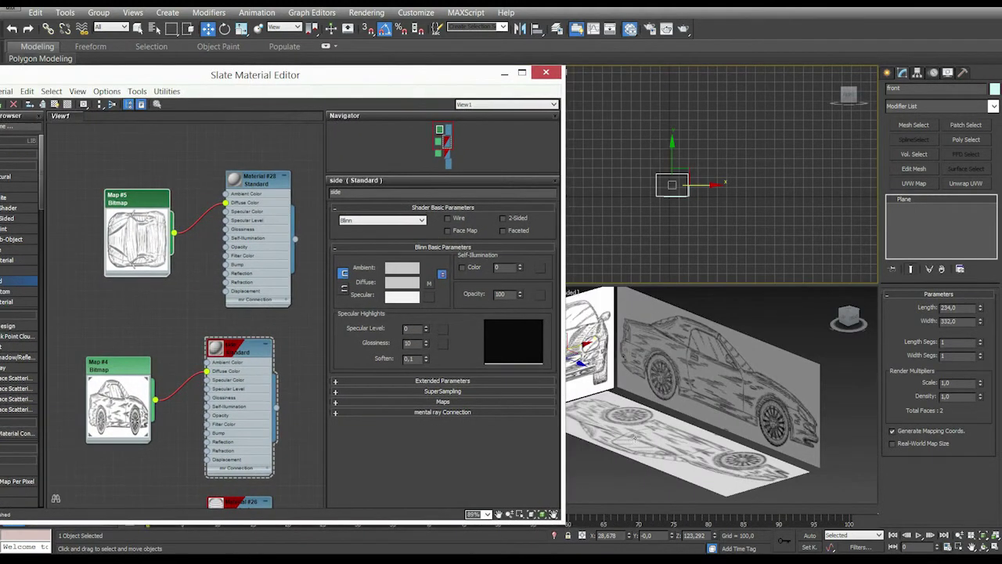
{"action": "left_click", "coordinate": [652, 438]}
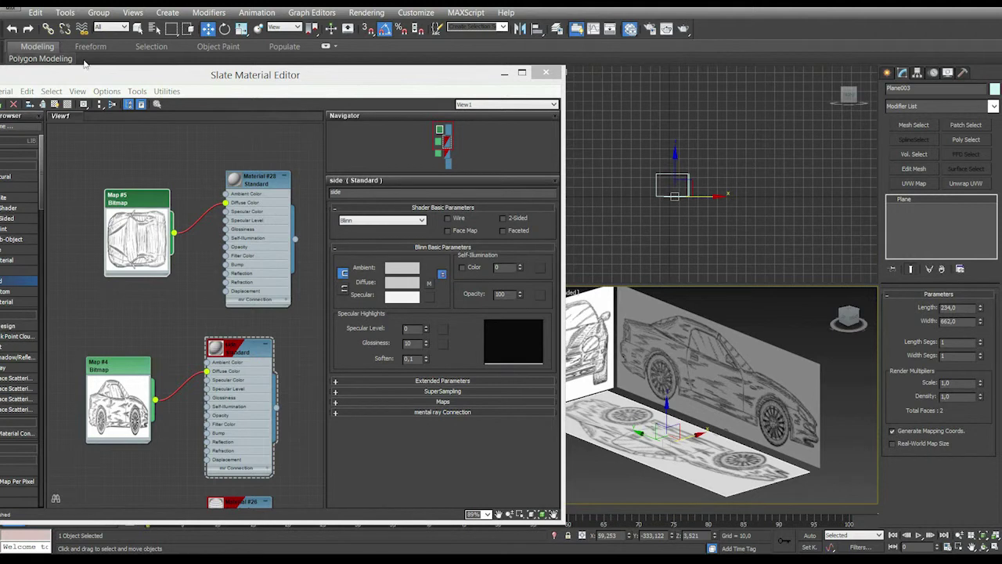
{"action": "left_click_drag", "start_coordinate": [519, 270], "coordinate": [532, 164]}
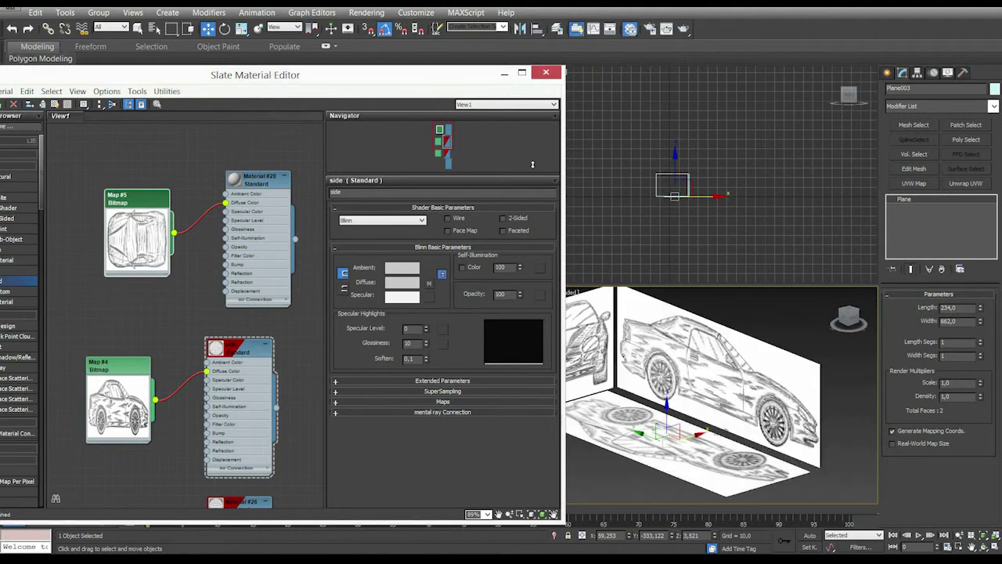
Assign the new top-view material to the selected floor plane
{"action": "left_click_drag", "start_coordinate": [235, 83], "coordinate": [291, 77]}
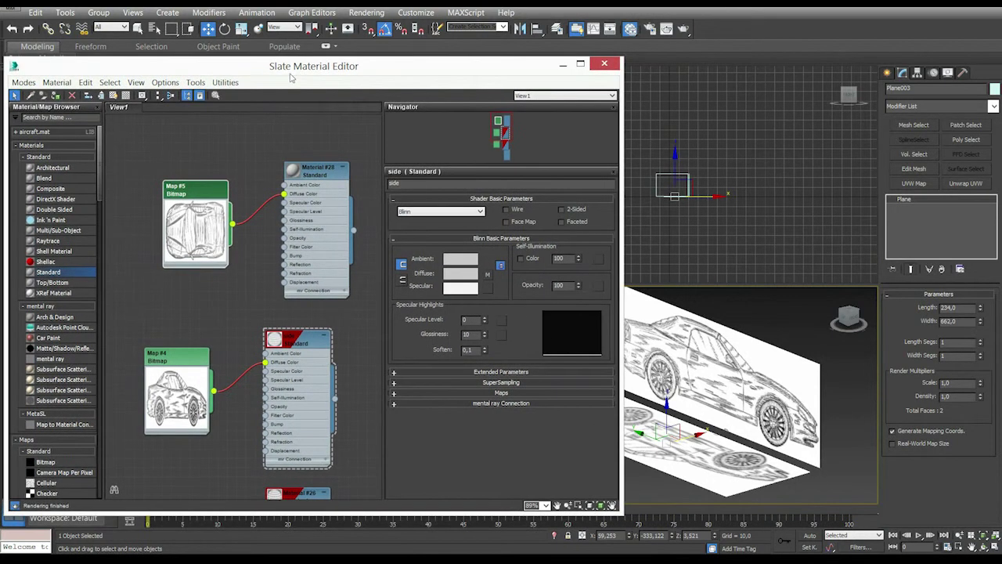
{"action": "left_click", "coordinate": [56, 96]}
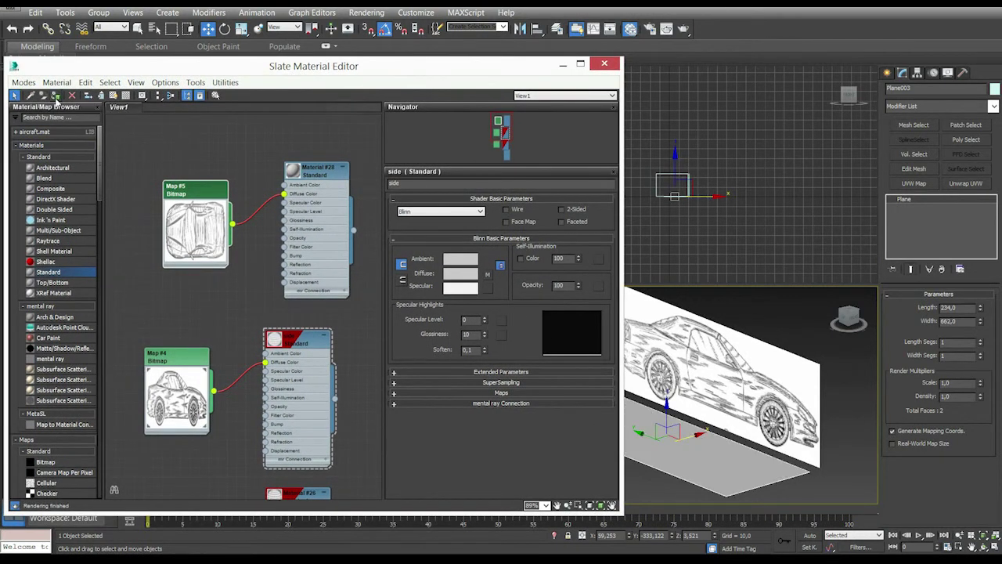
Display the top-view texture in the viewport on the floor plane and close the material editor
{"action": "left_click", "coordinate": [114, 96]}
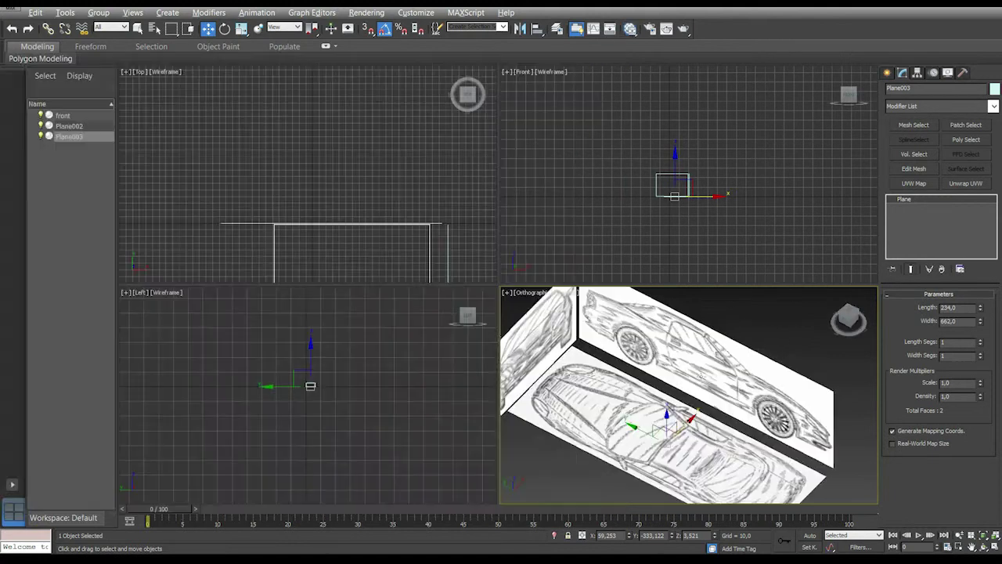
{"action": "left_click", "coordinate": [604, 63]}
{"action": "middle_click_drag", "start_coordinate": [673, 368], "coordinate": [581, 374], "text": "alt"}
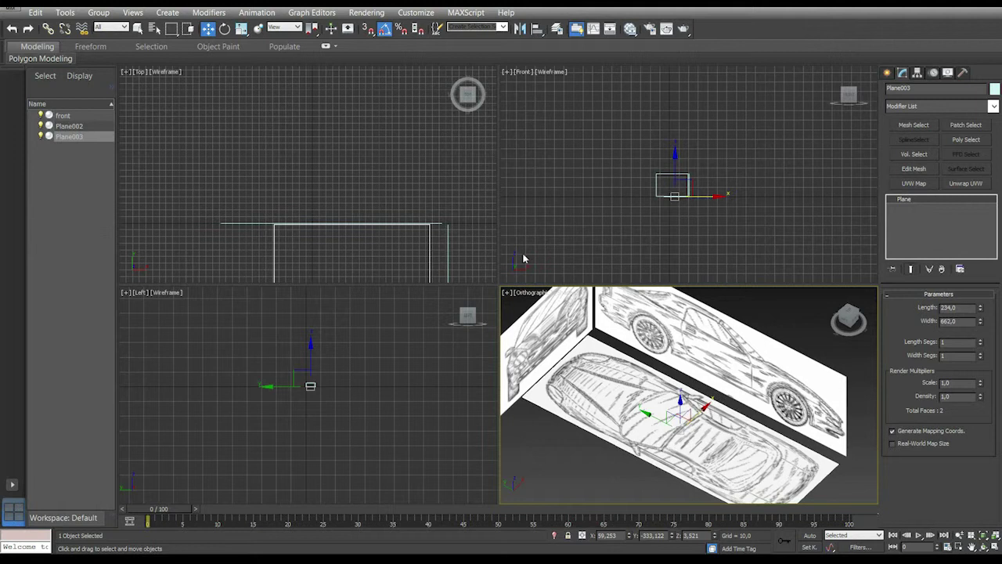
Rotate the floor plane 180 degrees about the vertical axis so the car's nose points the same way as in the side view
{"action": "left_click", "coordinate": [224, 29]}
{"action": "middle_click_drag", "start_coordinate": [743, 472], "coordinate": [724, 417]}
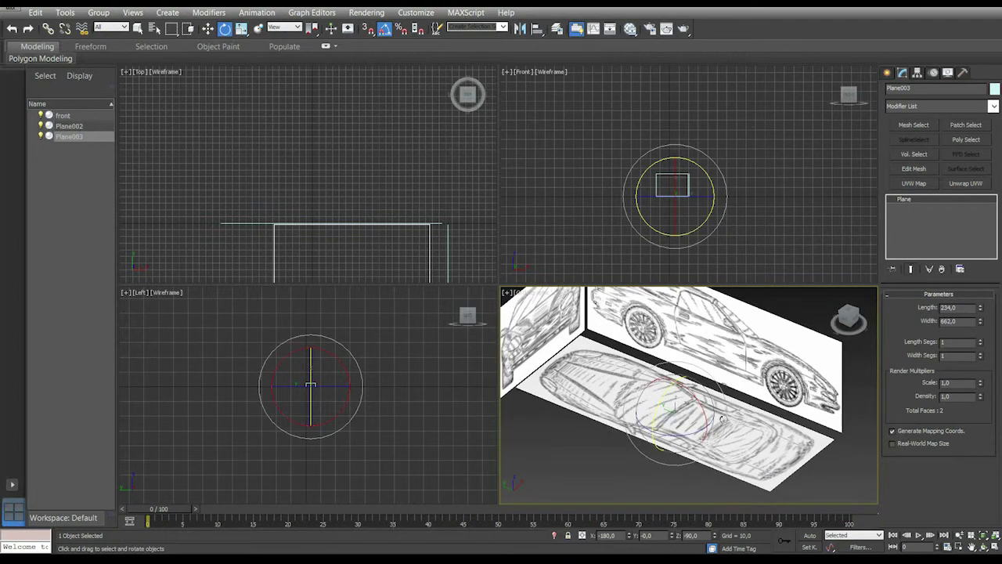
{"action": "middle_click_drag", "start_coordinate": [650, 431], "coordinate": [708, 422], "text": "alt"}
{"action": "left_click_drag", "start_coordinate": [636, 444], "coordinate": [738, 420]}
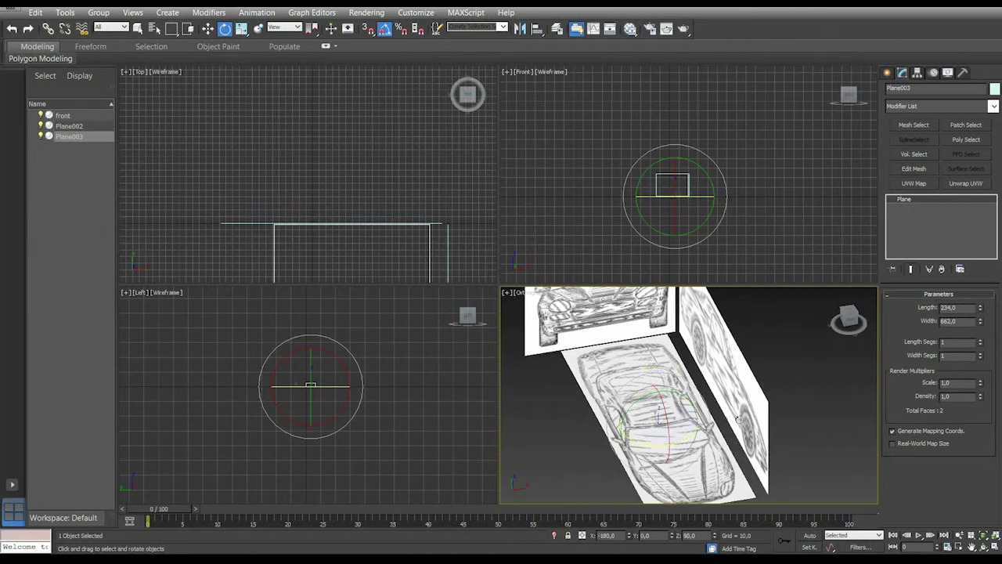
Set the floor plane's length to 302
{"action": "middle_click_drag", "start_coordinate": [713, 426], "coordinate": [720, 421]}
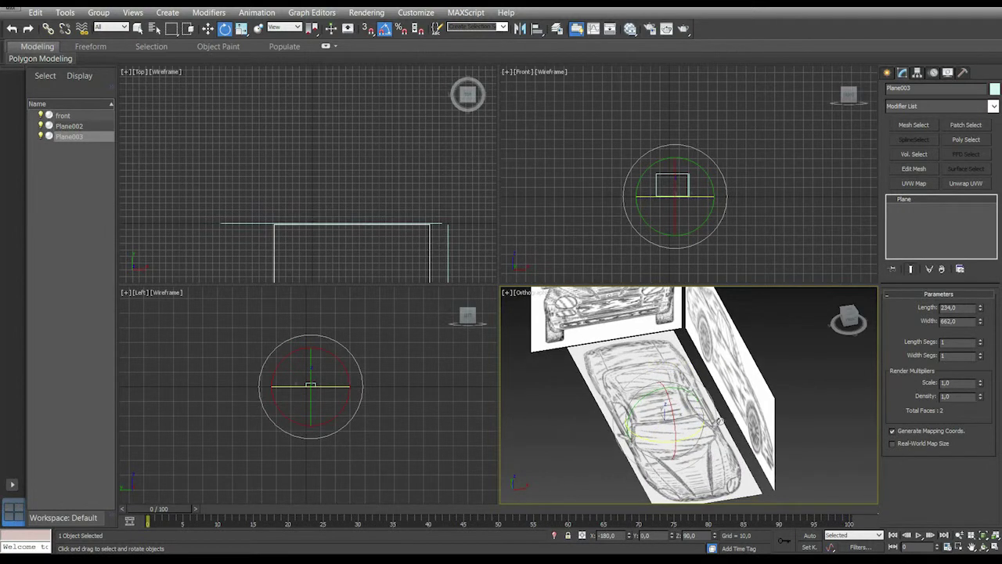
{"action": "middle_click_drag", "start_coordinate": [729, 470], "coordinate": [708, 441], "text": "alt"}
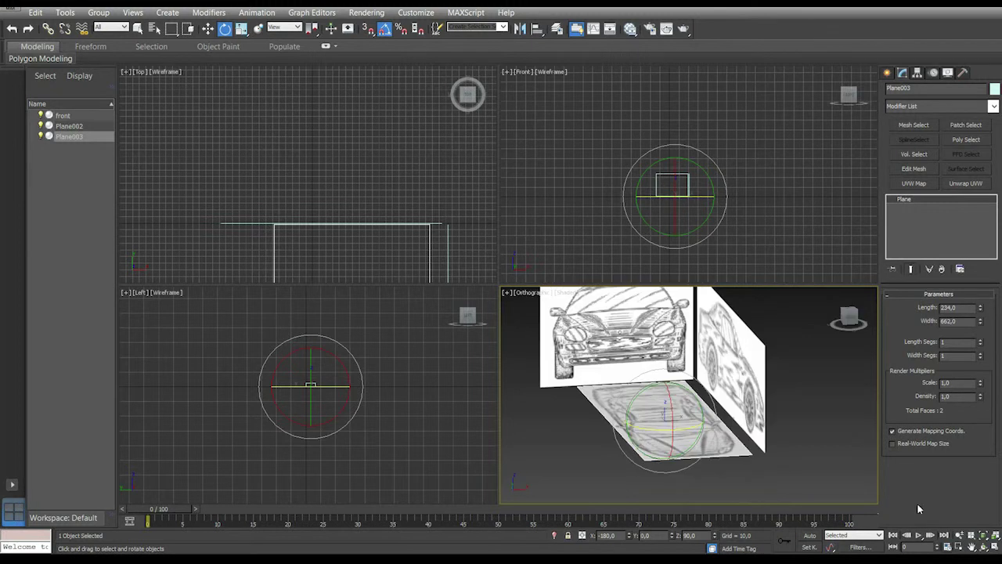
{"action": "mouse_move", "coordinate": [710, 401]}
{"action": "middle_mouse_down", "text": "alt"}
{"action": "mouse_move", "coordinate": [686, 382]}
{"action": "mouse_move", "coordinate": [702, 395]}
{"action": "middle_mouse_up", "text": "alt"}
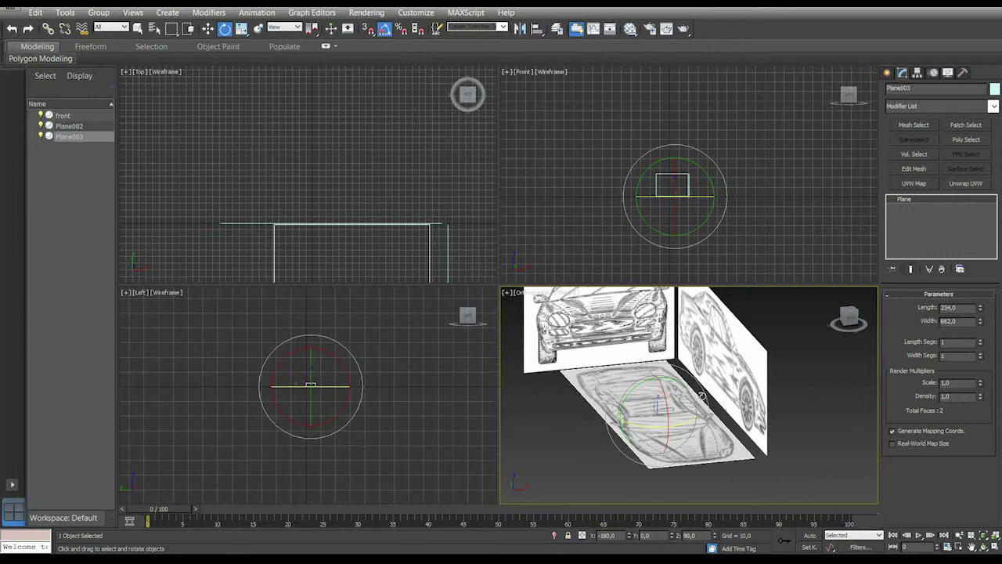
{"action": "middle_click_drag", "start_coordinate": [703, 395], "coordinate": [693, 385], "text": "alt"}
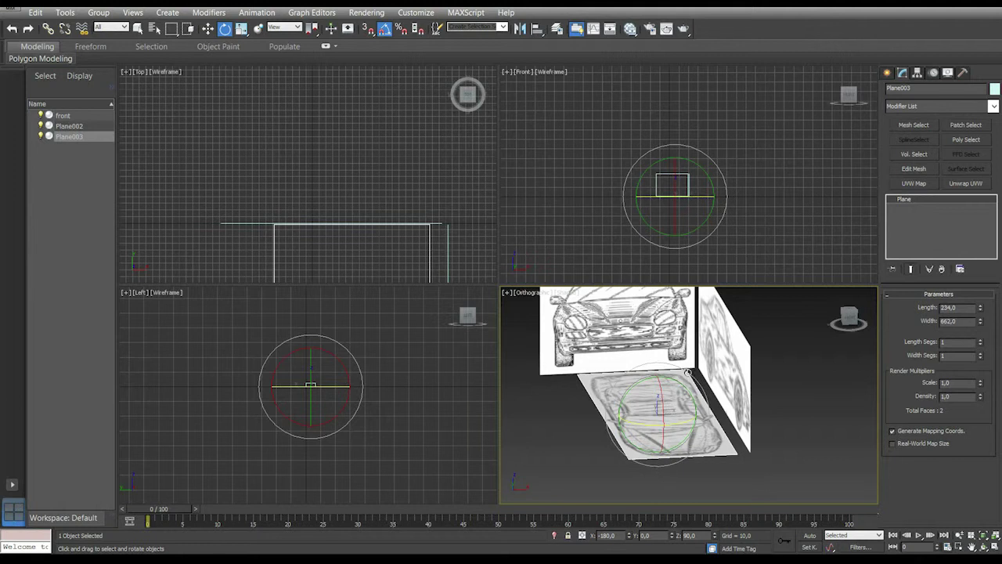
{"action": "middle_click_drag", "start_coordinate": [716, 387], "coordinate": [705, 382], "text": "alt"}
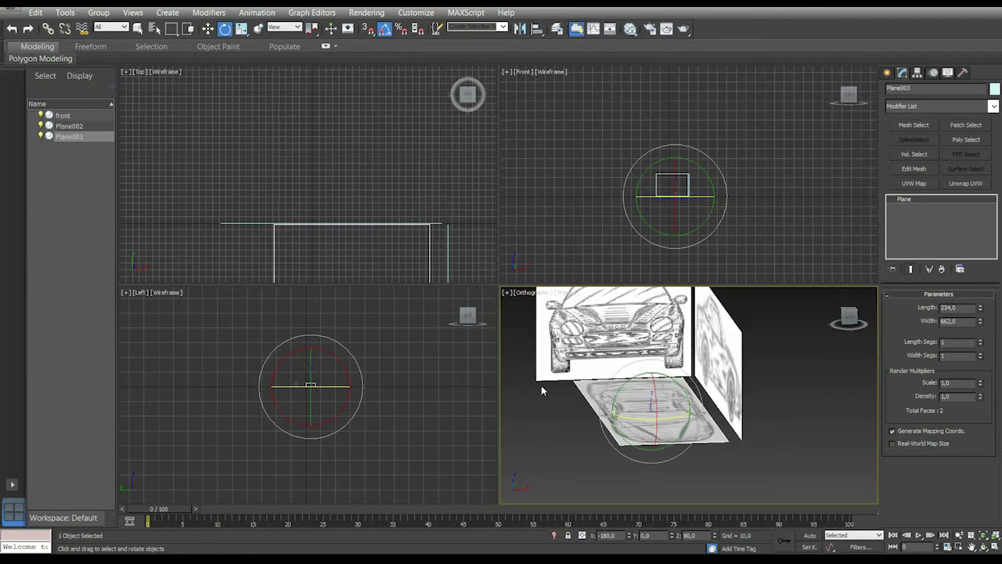
{"action": "middle_click_drag", "start_coordinate": [673, 387], "coordinate": [783, 366], "text": "alt"}
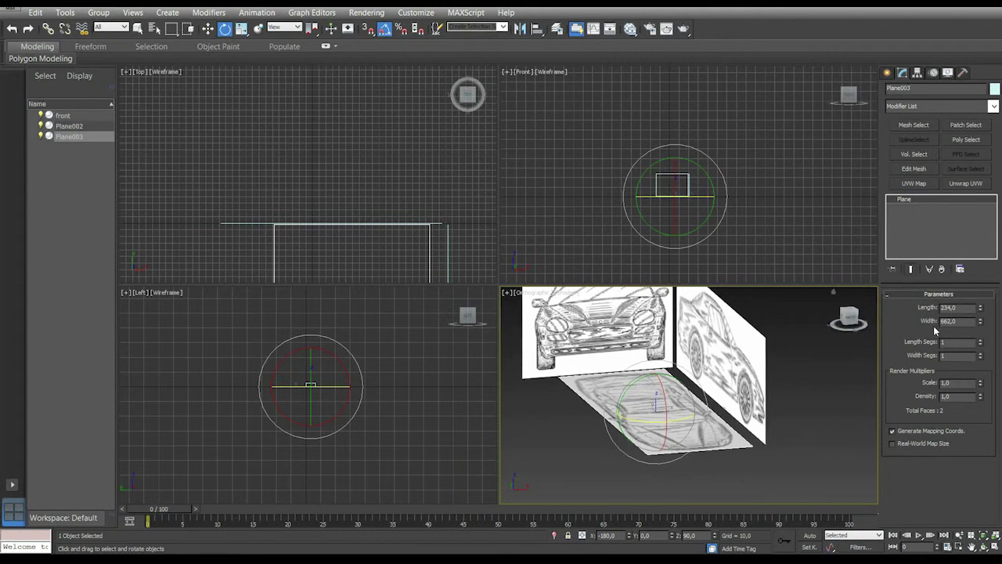
{"action": "left_click", "coordinate": [970, 310]}
{"action": "type", "text": "302"}
{"action": "key", "text": "Return"}
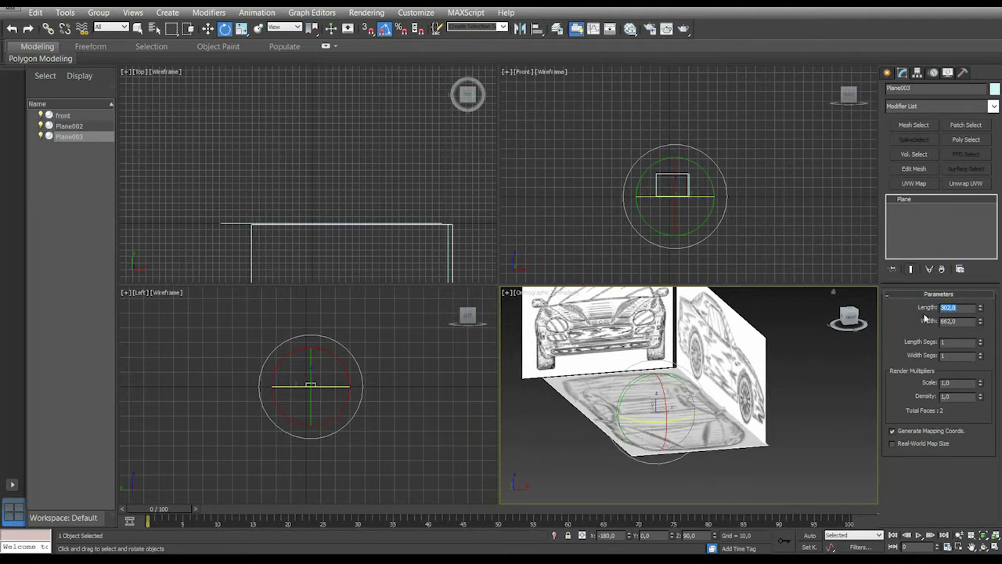
Move the floor plane along X until the top-view car lines up with the front-view car
{"action": "left_click_drag", "start_coordinate": [849, 320], "coordinate": [824, 345]}
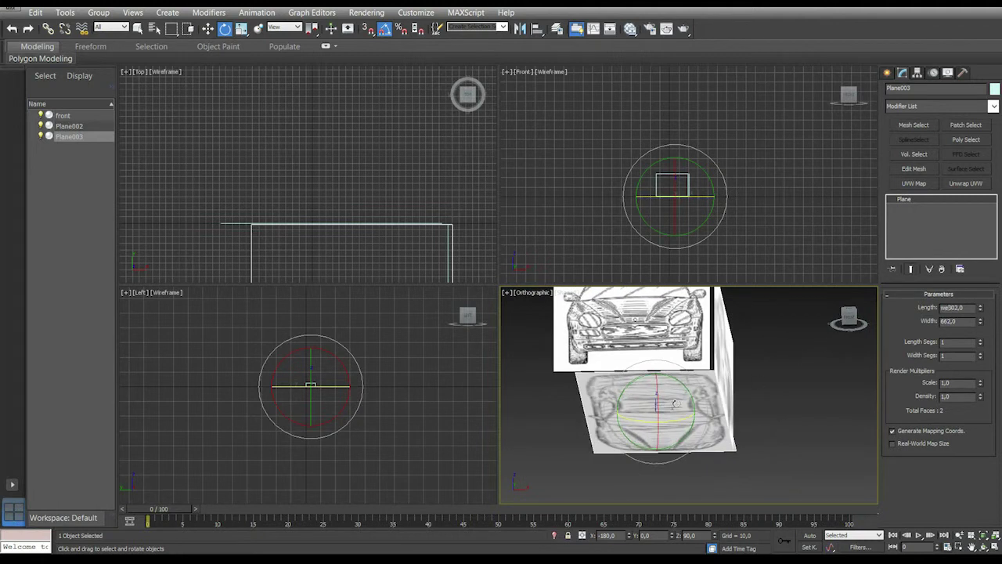
{"action": "key", "text": "w"}
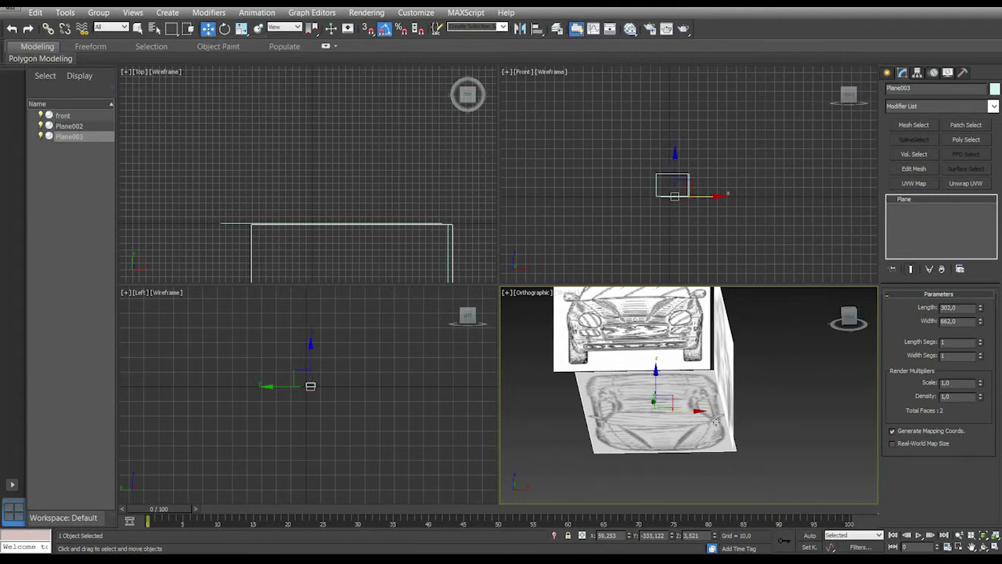
{"action": "left_click_drag", "start_coordinate": [698, 411], "coordinate": [685, 411]}
{"action": "middle_click_drag", "start_coordinate": [685, 411], "coordinate": [667, 397], "text": "alt"}
Select the front-view plane, maximize the orthographic viewport and set the plane's Y position to 100
{"action": "left_click", "coordinate": [667, 397]}
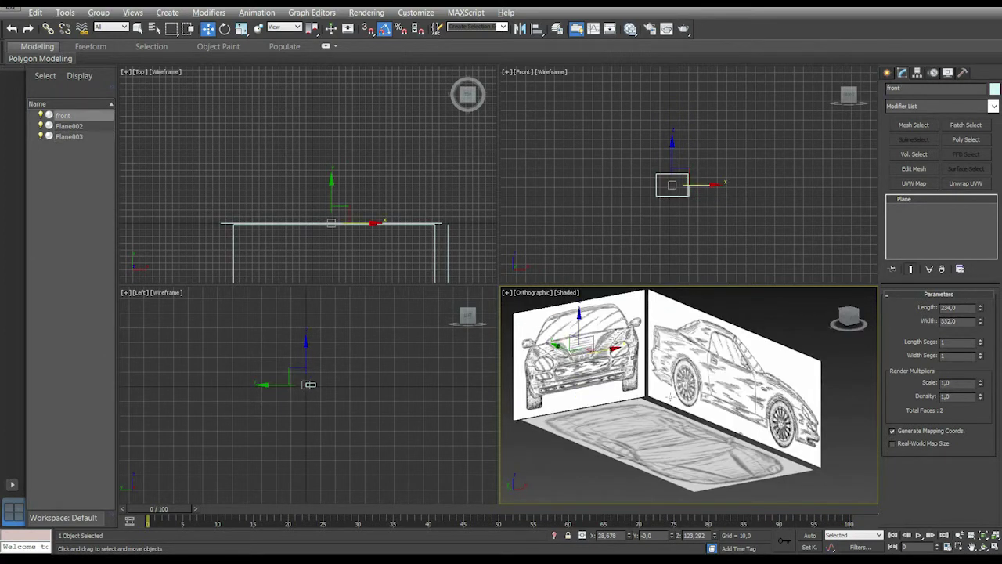
{"action": "key", "text": "alt+w"}
{"action": "mouse_move", "coordinate": [580, 305]}
{"action": "middle_mouse_down"}
{"action": "mouse_move", "coordinate": [591, 317]}
{"action": "mouse_move", "coordinate": [581, 317]}
{"action": "middle_mouse_up"}
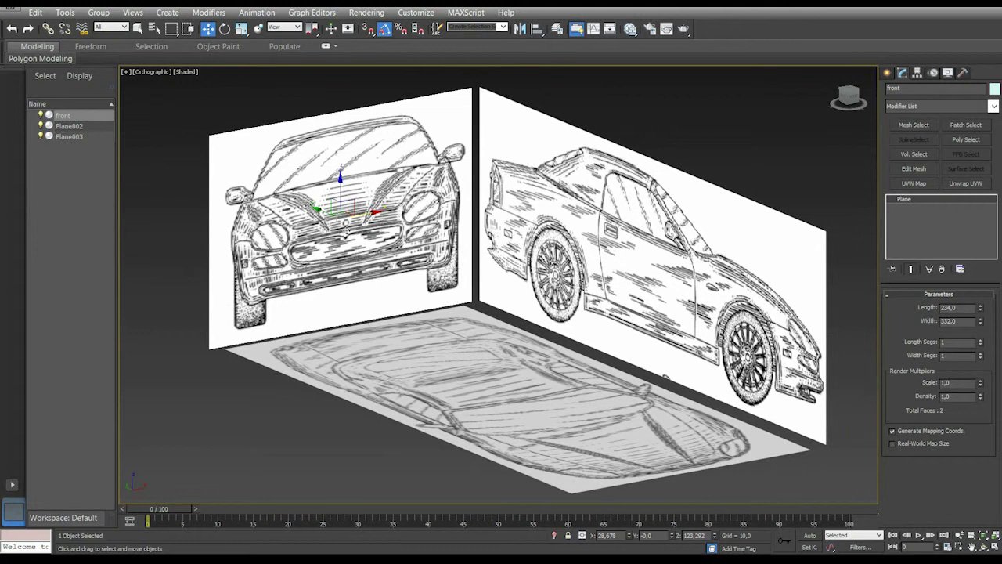
{"action": "double_click", "coordinate": [655, 535]}
{"action": "type", "text": "100"}
{"action": "key", "text": "Return"}
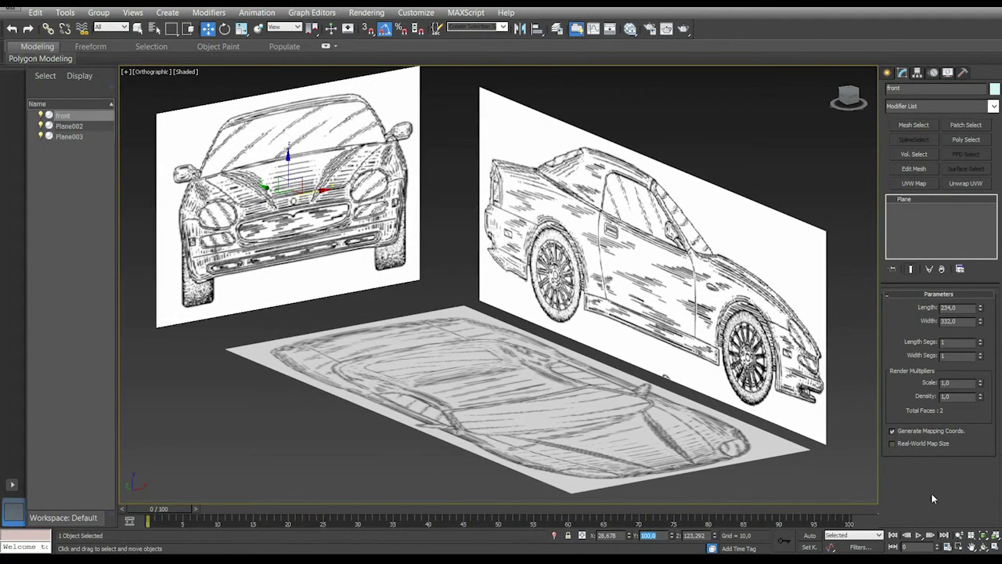
Select the side-view plane and set its X position to 303,667
{"action": "left_click", "coordinate": [664, 374]}
{"action": "middle_click_drag", "start_coordinate": [727, 306], "coordinate": [709, 310]}
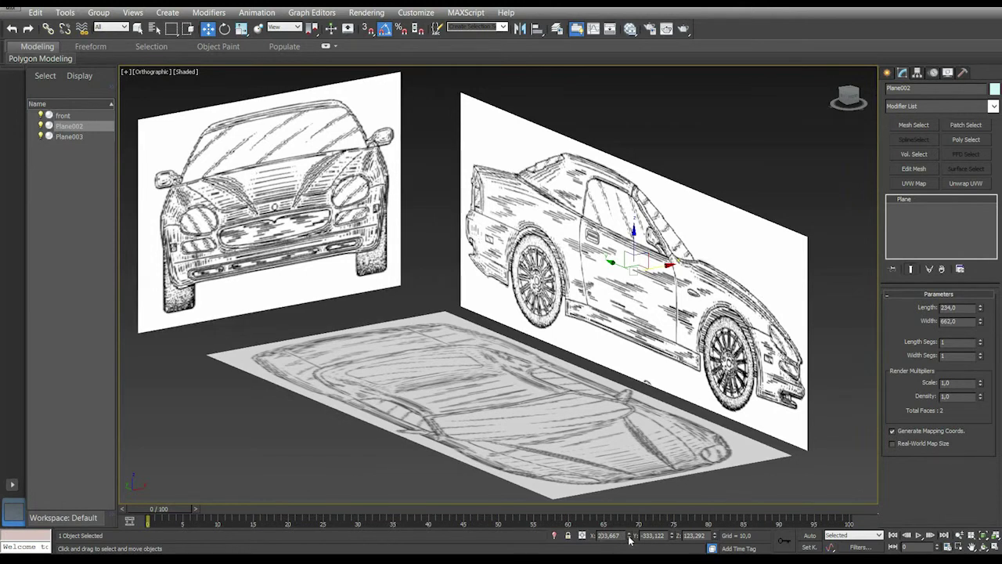
{"action": "type", "text": "333,667"}
{"action": "key", "text": "Return"}
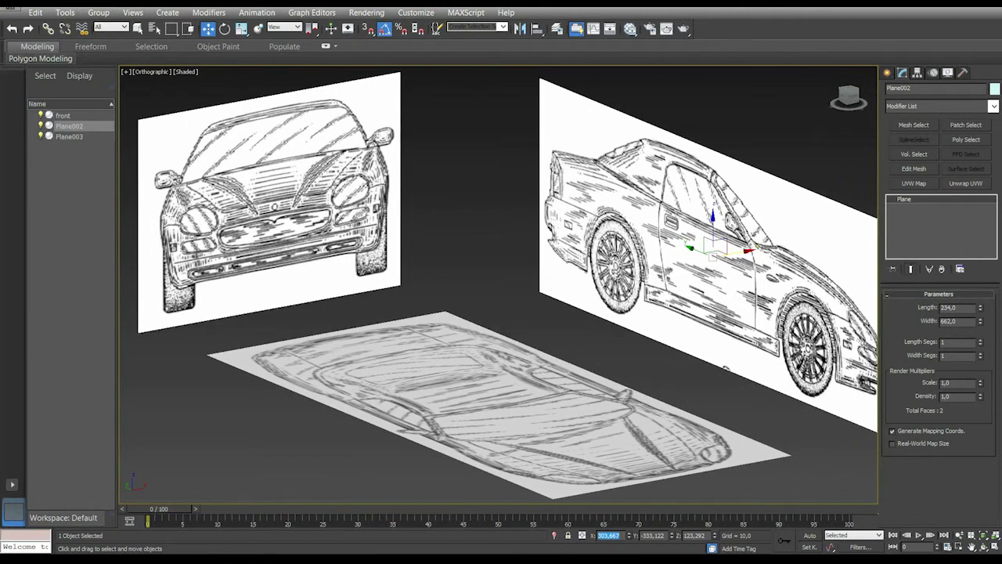
Select the floor plane and lower it to a Z position of -103,521
{"action": "left_click", "coordinate": [543, 411]}
{"action": "mouse_move", "coordinate": [577, 392]}
{"action": "middle_mouse_down"}
{"action": "mouse_move", "coordinate": [587, 372]}
{"action": "mouse_move", "coordinate": [530, 382]}
{"action": "mouse_move", "coordinate": [561, 386]}
{"action": "middle_mouse_up"}
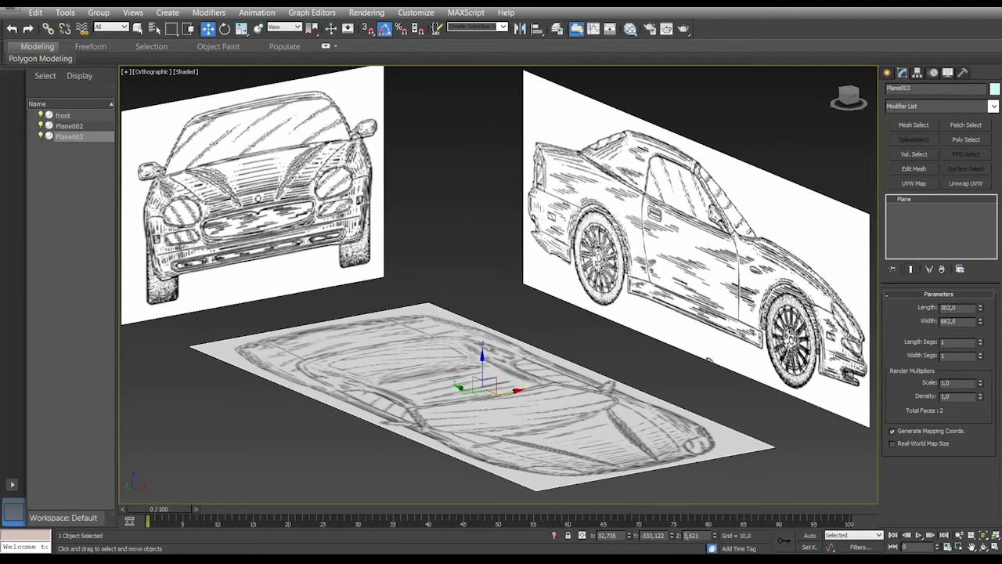
{"action": "left_click_drag", "start_coordinate": [715, 538], "coordinate": [715, 548]}
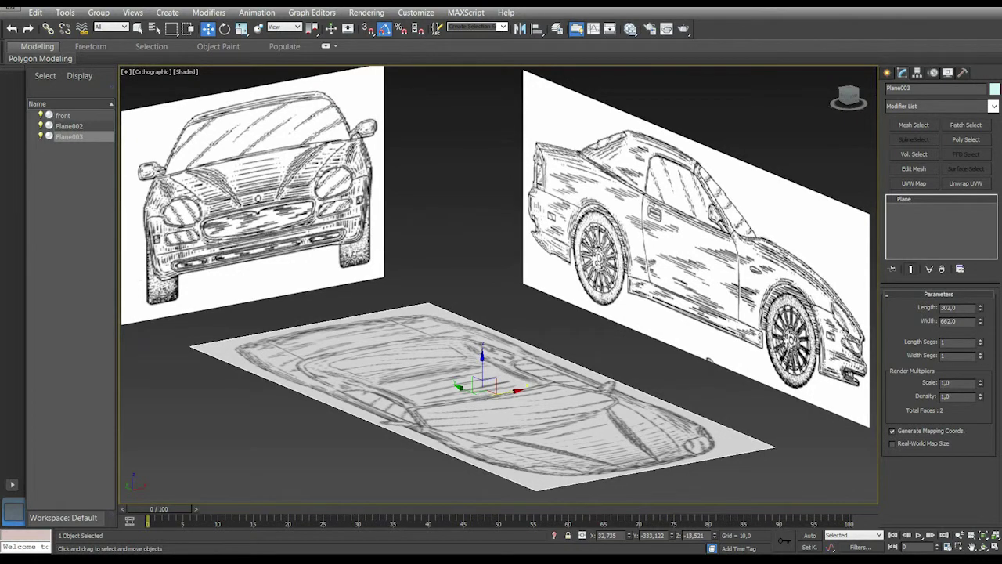
{"action": "key", "text": "Return"}
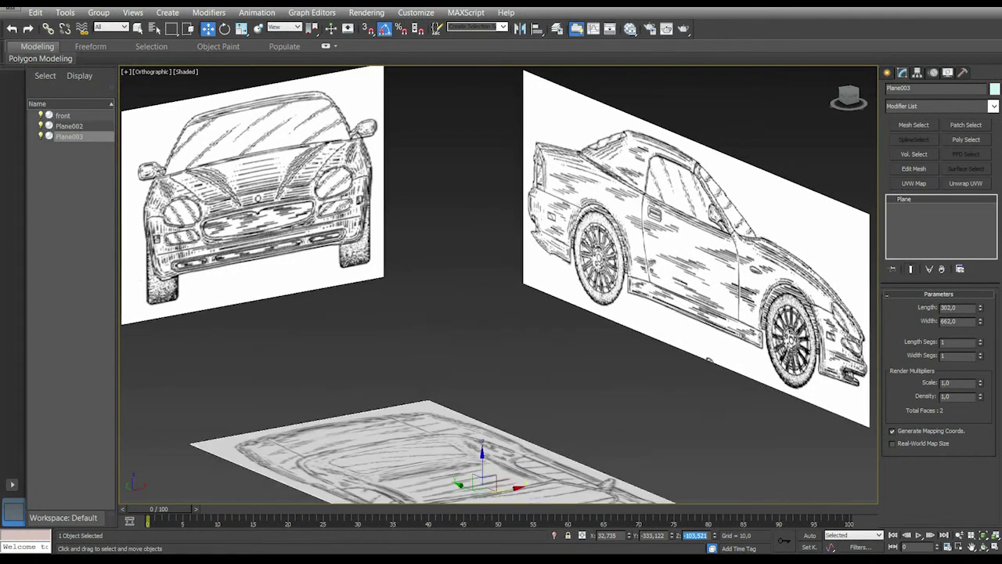
Create a box about 91 by 236 units in the Front view over the car's hood and grille area
{"action": "scroll", "coordinate": [587, 362], "scroll_direction": "down", "scroll_amount": 2}
{"action": "mouse_move", "coordinate": [595, 357]}
{"action": "middle_mouse_down", "text": "alt"}
{"action": "mouse_move", "coordinate": [569, 368]}
{"action": "mouse_move", "coordinate": [540, 350]}
{"action": "mouse_move", "coordinate": [614, 361]}
{"action": "middle_mouse_up", "text": "alt"}
{"action": "key", "text": "f"}
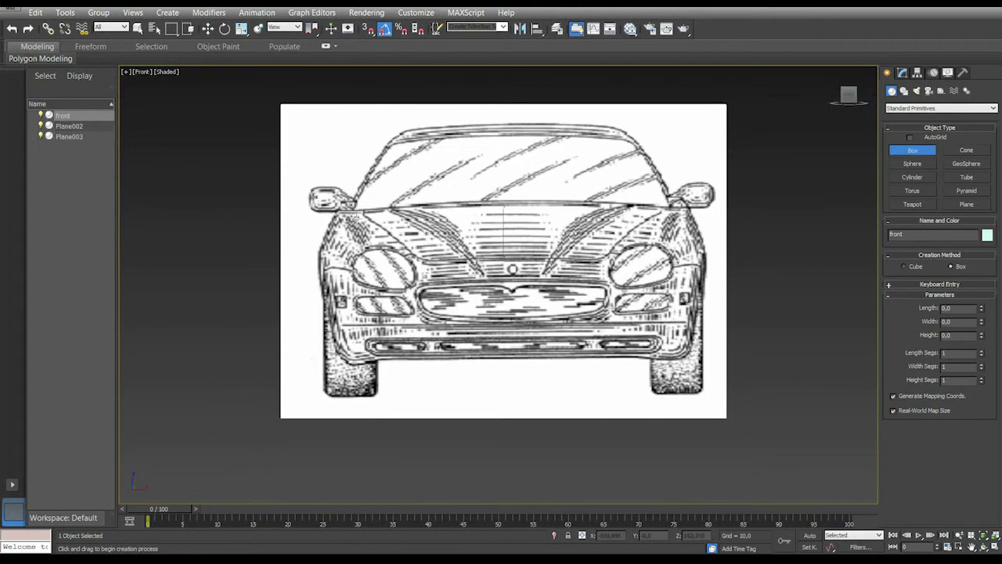
{"action": "left_click_drag", "start_coordinate": [359, 207], "coordinate": [667, 349]}
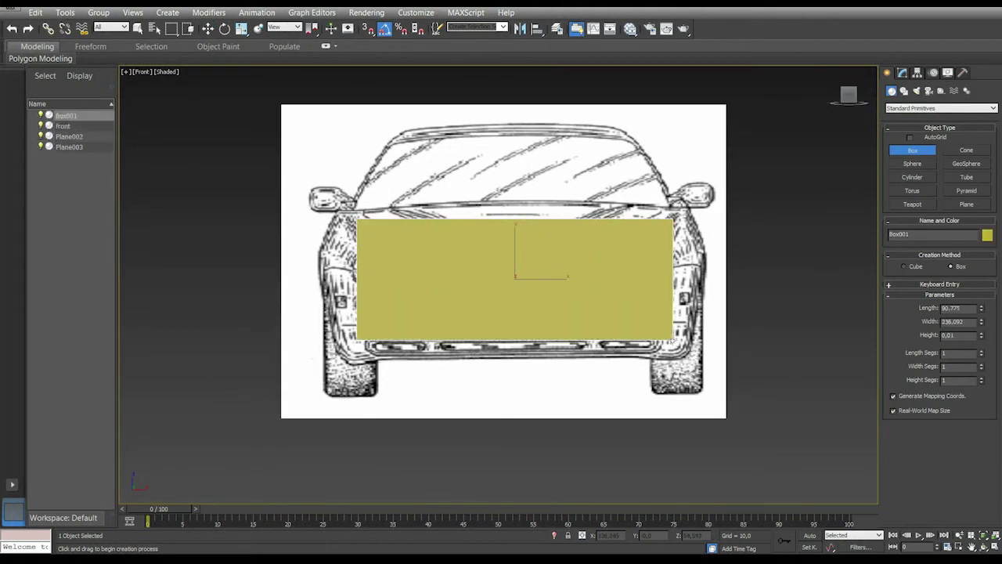
{"action": "left_click", "coordinate": [656, 249]}
{"action": "key", "text": "w"}
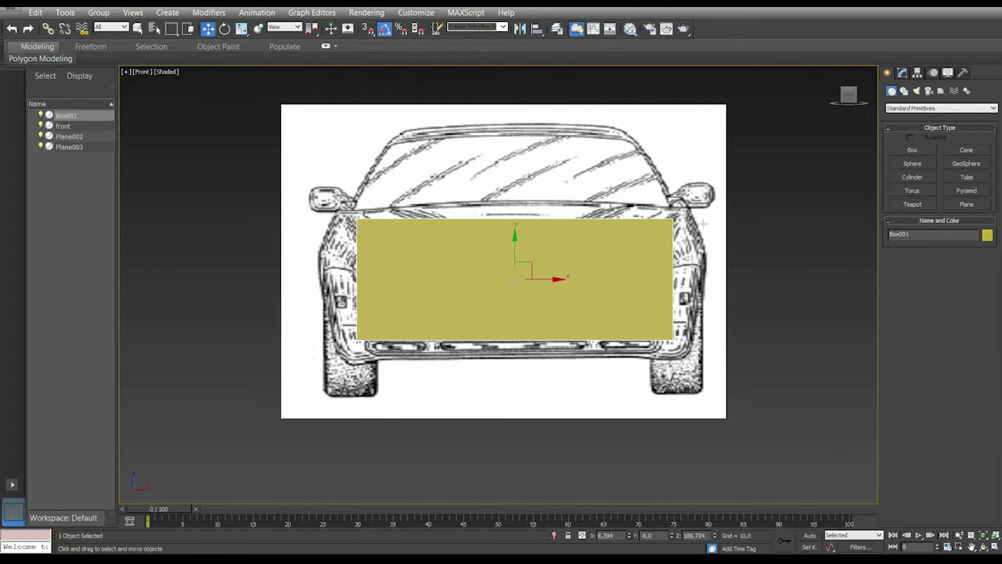
Convert the new box to an Editable Poly
{"action": "right_click", "coordinate": [588, 278]}
{"action": "mouse_move", "coordinate": [608, 409]}
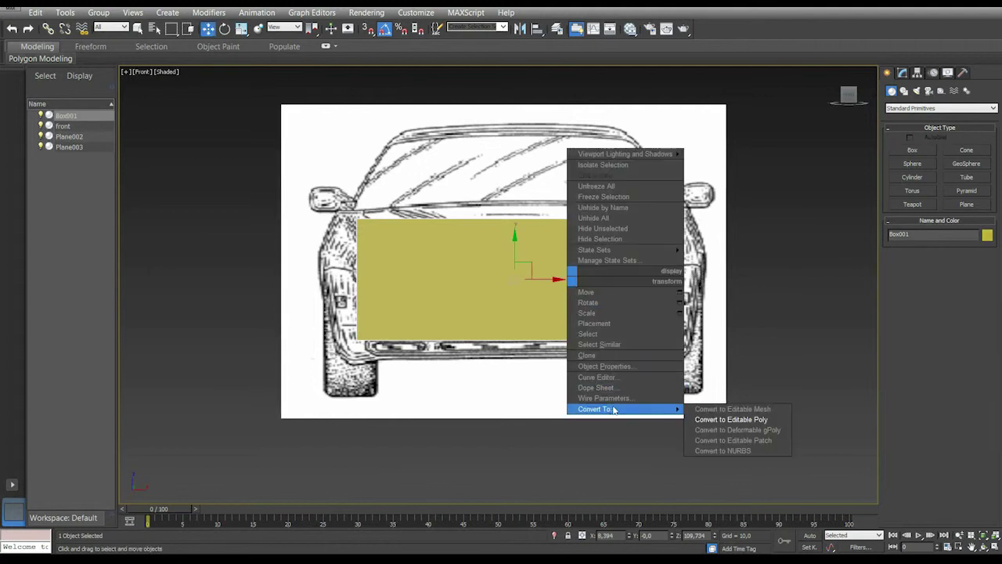
{"action": "left_click", "coordinate": [696, 420]}
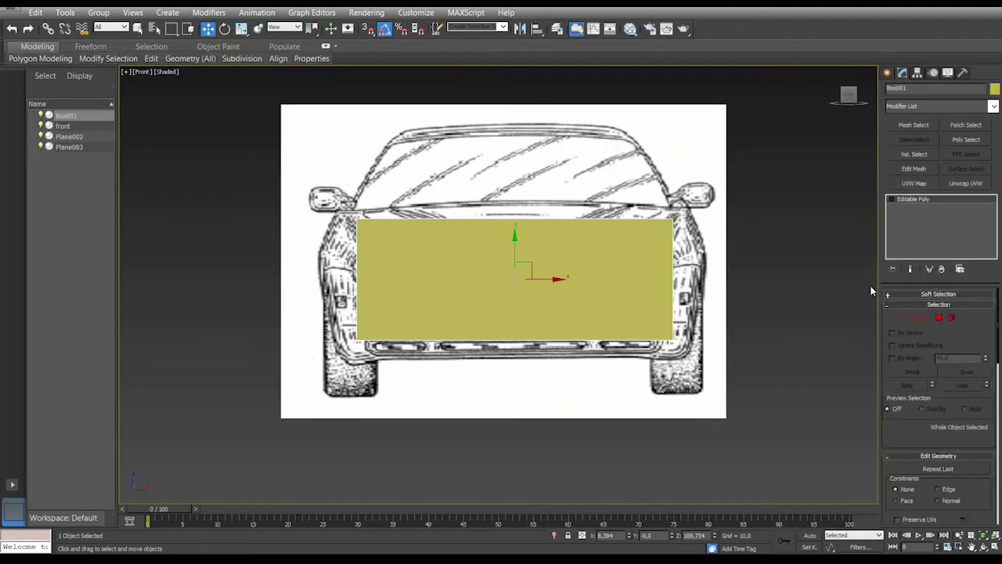
Move the box's four corner vertex pairs in the Front view to fit the car body's width between hood line and bumper
{"action": "left_click", "coordinate": [902, 318]}
{"action": "mouse_move", "coordinate": [347, 206]}
{"action": "left_mouse_down"}
{"action": "mouse_move", "coordinate": [364, 238]}
{"action": "mouse_move", "coordinate": [339, 214]}
{"action": "left_mouse_up"}
{"action": "mouse_move", "coordinate": [662, 205]}
{"action": "left_mouse_down"}
{"action": "mouse_move", "coordinate": [691, 245]}
{"action": "mouse_move", "coordinate": [673, 210]}
{"action": "left_mouse_up"}
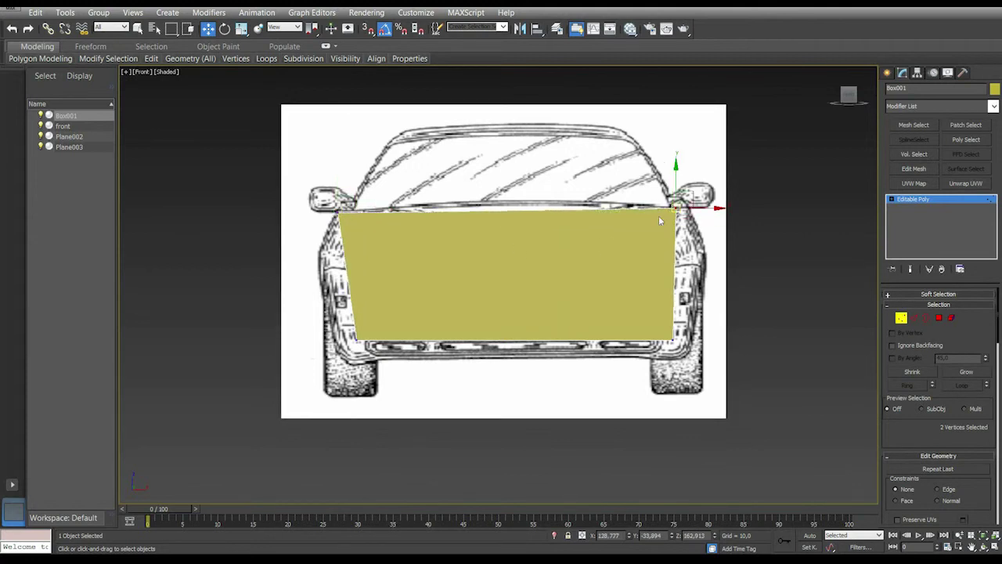
{"action": "left_click_drag", "start_coordinate": [340, 325], "coordinate": [344, 345]}
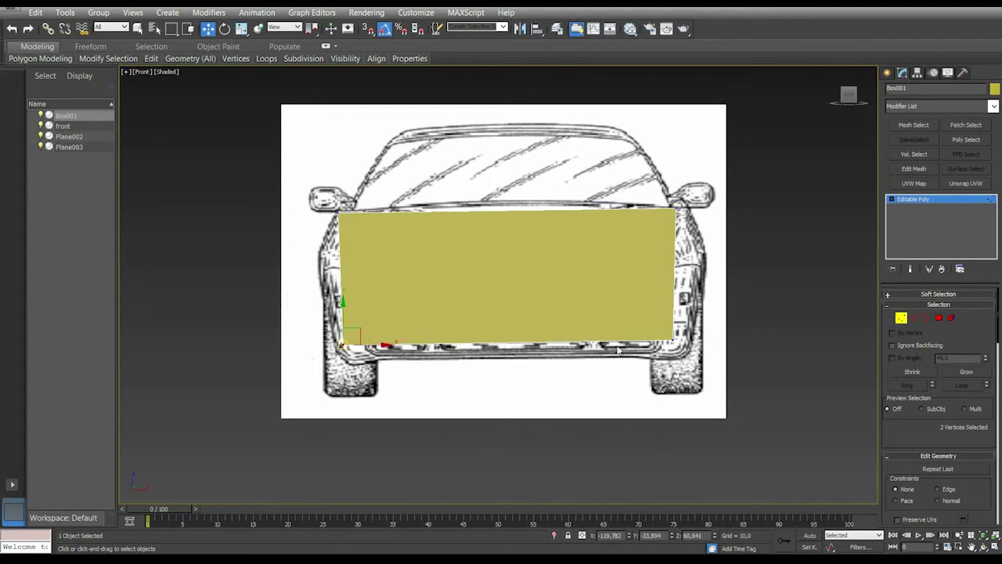
{"action": "left_click_drag", "start_coordinate": [691, 361], "coordinate": [677, 344]}
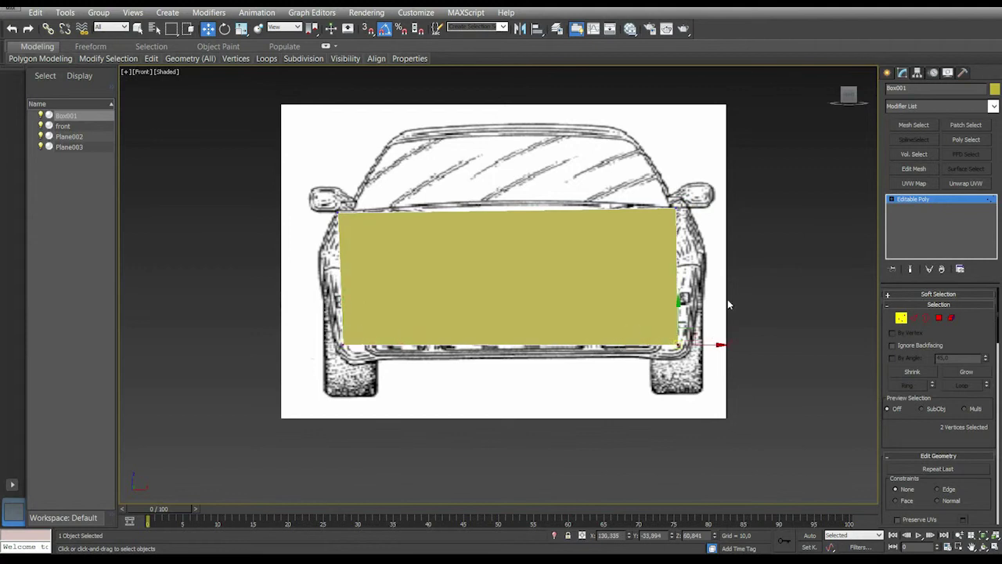
Shift all of the box's vertices along the car to the door area in the Left view
{"action": "middle_click_drag", "start_coordinate": [728, 299], "coordinate": [719, 307]}
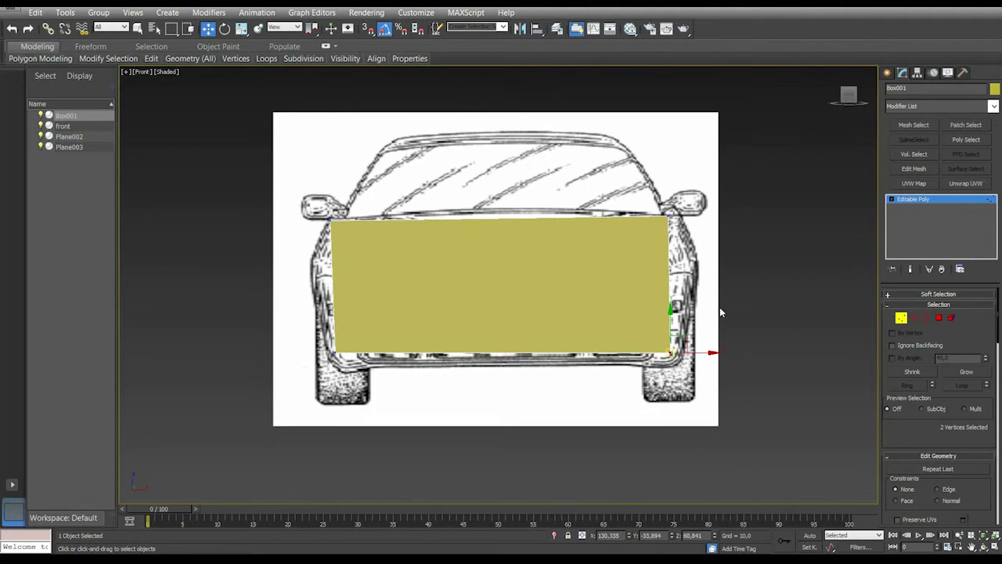
{"action": "key", "text": "l"}
{"action": "middle_click_drag", "start_coordinate": [794, 250], "coordinate": [563, 429]}
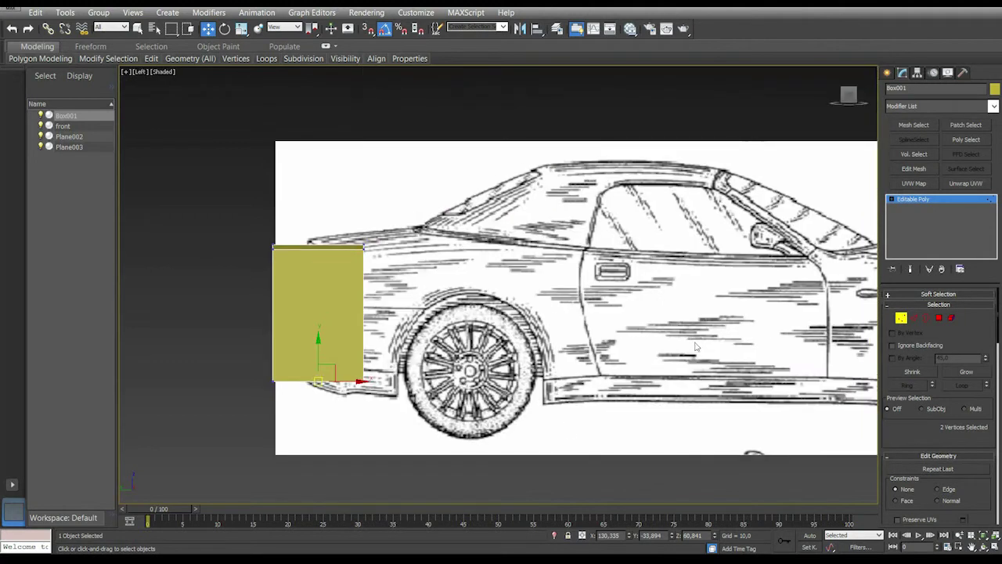
{"action": "middle_click_drag", "start_coordinate": [695, 347], "coordinate": [601, 363]}
{"action": "left_click_drag", "start_coordinate": [185, 334], "coordinate": [558, 340]}
Move the box's side-view corner vertices so it spans from rear to front wheel arch, between the beltline and the sill
{"action": "middle_click_drag", "start_coordinate": [742, 321], "coordinate": [660, 328]}
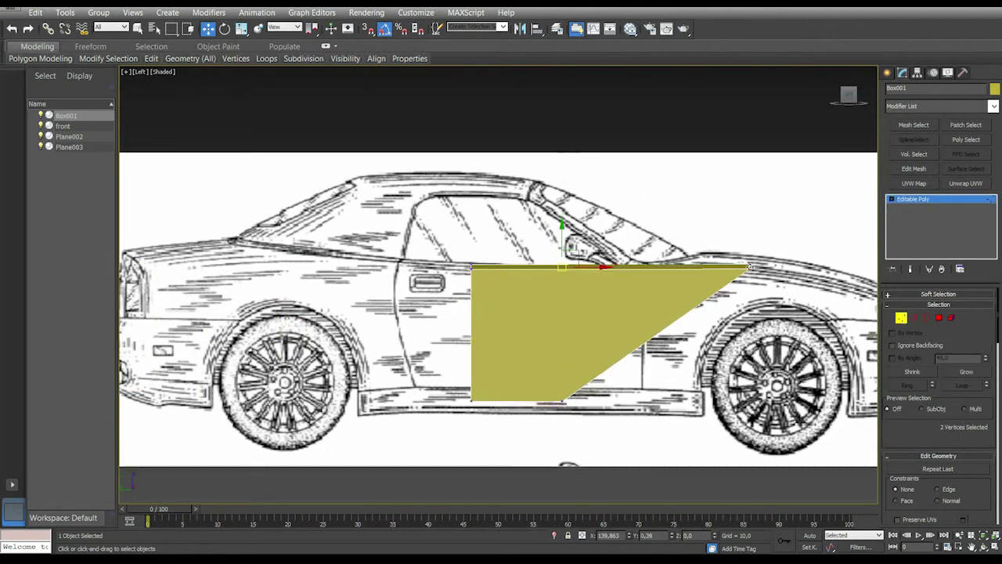
{"action": "left_click_drag", "start_coordinate": [749, 265], "coordinate": [754, 269]}
{"action": "left_click_drag", "start_coordinate": [553, 382], "coordinate": [698, 405]}
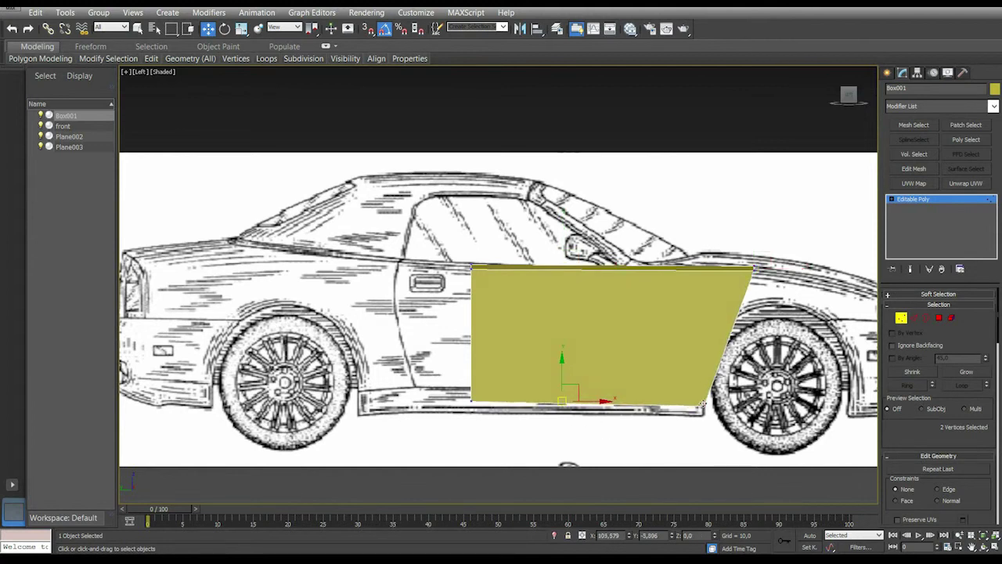
{"action": "left_click_drag", "start_coordinate": [448, 252], "coordinate": [350, 264]}
{"action": "left_click_drag", "start_coordinate": [439, 378], "coordinate": [517, 434]}
{"action": "left_click_drag", "start_coordinate": [474, 403], "coordinate": [360, 404]}
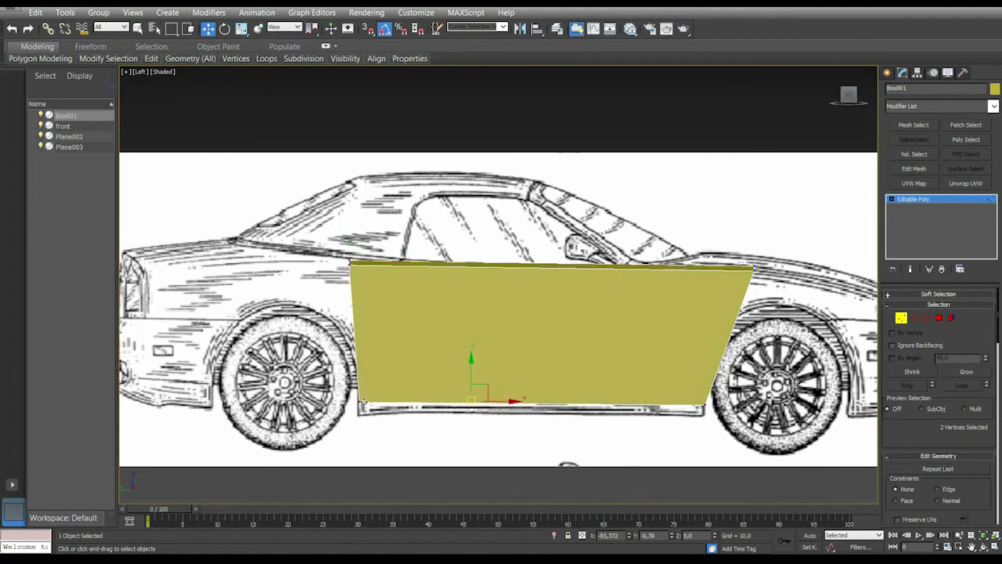
{"action": "middle_click_drag", "start_coordinate": [572, 371], "coordinate": [587, 375]}
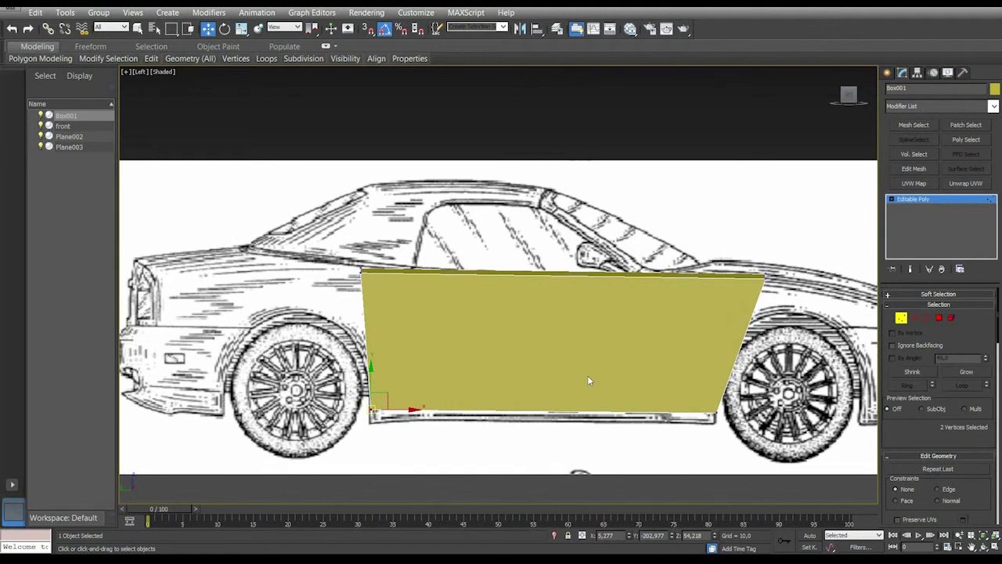
Try to shift the whole box sideways to centre it on the car in the Top view
{"action": "key", "text": "t"}
{"action": "scroll", "coordinate": [599, 372], "scroll_direction": "down", "scroll_amount": 3}
{"action": "middle_click_drag", "start_coordinate": [610, 374], "coordinate": [588, 168]}
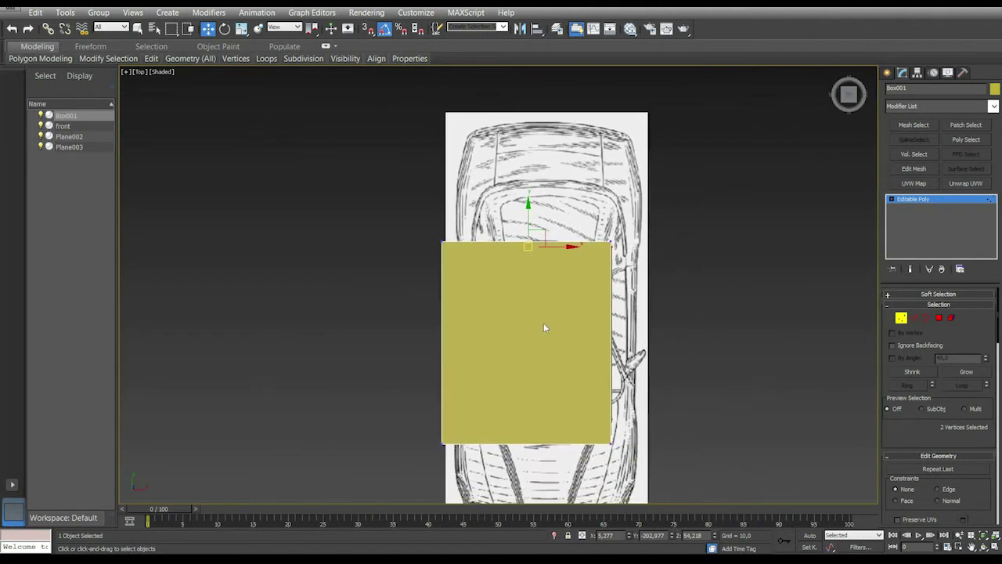
{"action": "left_click", "coordinate": [901, 317]}
{"action": "left_click_drag", "start_coordinate": [530, 304], "coordinate": [548, 303]}
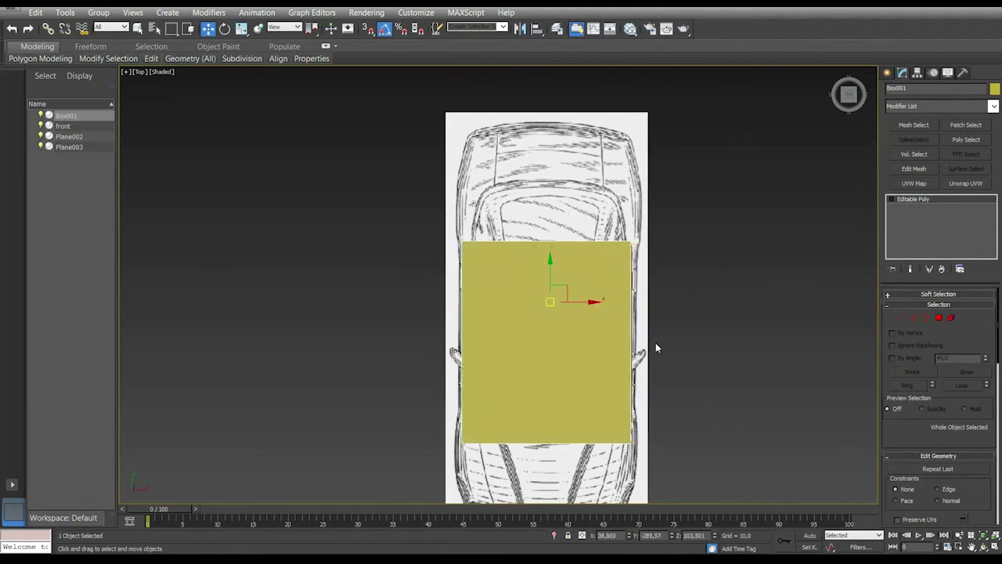
Shift the top reference plane sideways so its car lines up with the box, comparing the Front, Left and Top views
{"action": "key", "text": "p"}
{"action": "middle_click_drag", "start_coordinate": [659, 347], "coordinate": [709, 272], "text": "alt"}
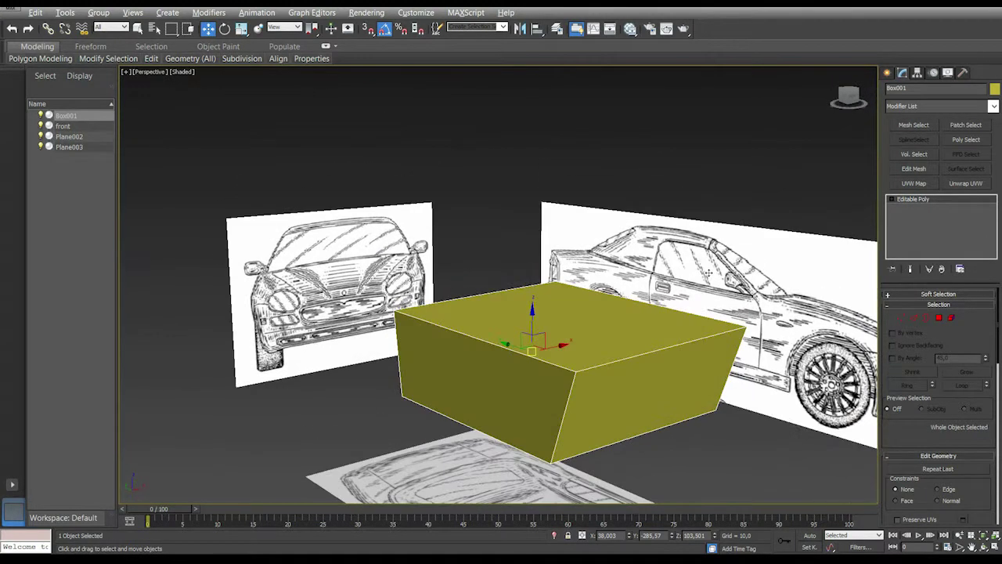
{"action": "middle_click_drag", "start_coordinate": [731, 391], "coordinate": [664, 312]}
{"action": "left_click", "coordinate": [664, 313]}
{"action": "key", "text": "u"}
{"action": "scroll", "coordinate": [660, 287], "scroll_direction": "up", "scroll_amount": 3}
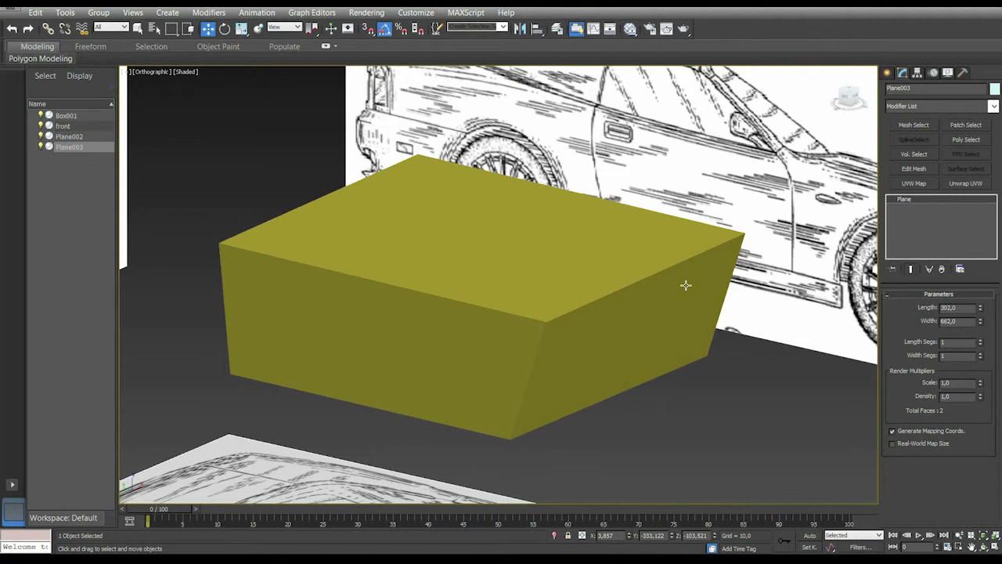
{"action": "key", "text": "f"}
{"action": "key", "text": "l"}
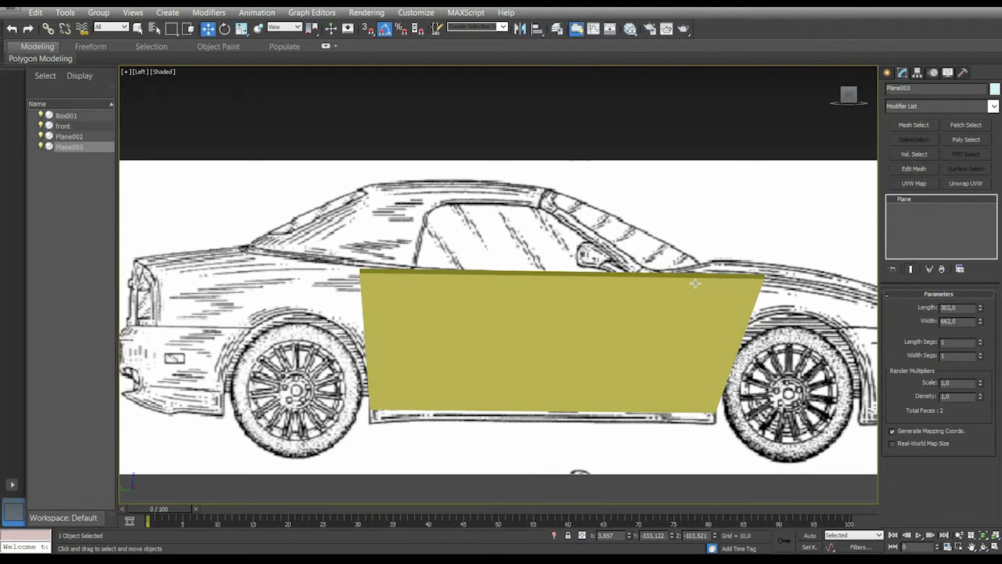
{"action": "key", "text": "t"}
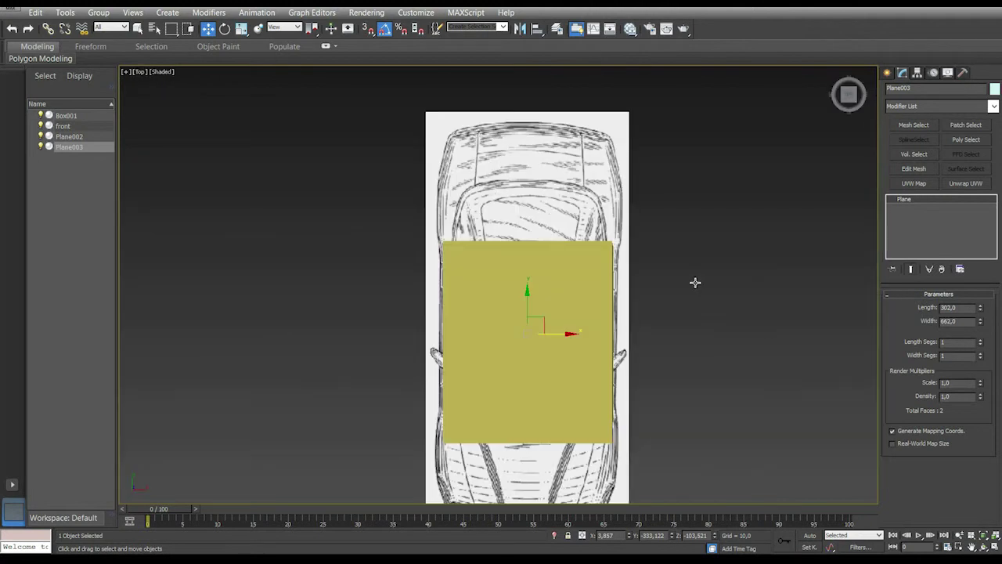
{"action": "mouse_move", "coordinate": [594, 348]}
{"action": "middle_mouse_down"}
{"action": "mouse_move", "coordinate": [603, 313]}
{"action": "mouse_move", "coordinate": [586, 330]}
{"action": "middle_mouse_up"}
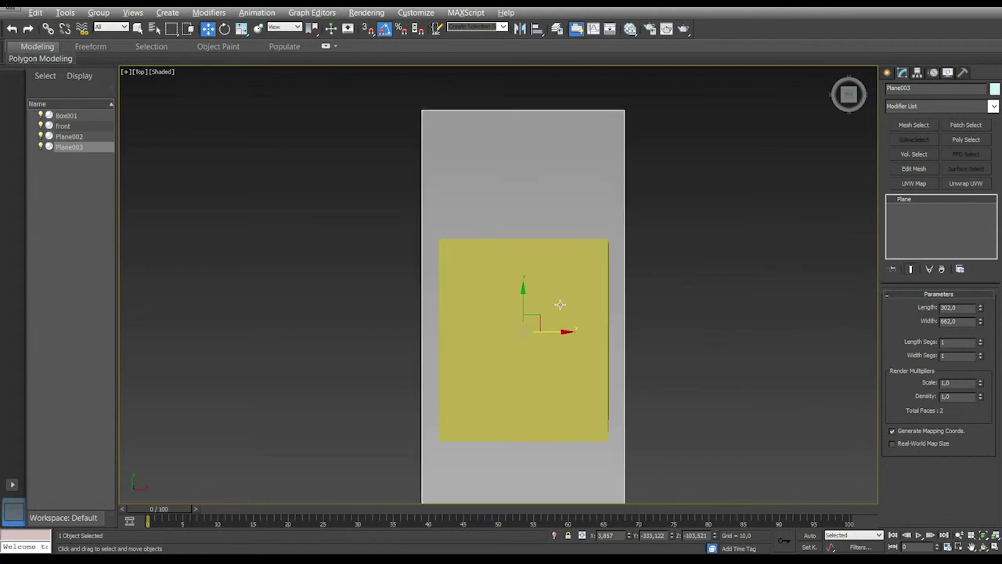
Turn on see-through display for the box to compare it with the top reference image, and restore its solid shading
{"action": "left_click", "coordinate": [567, 324]}
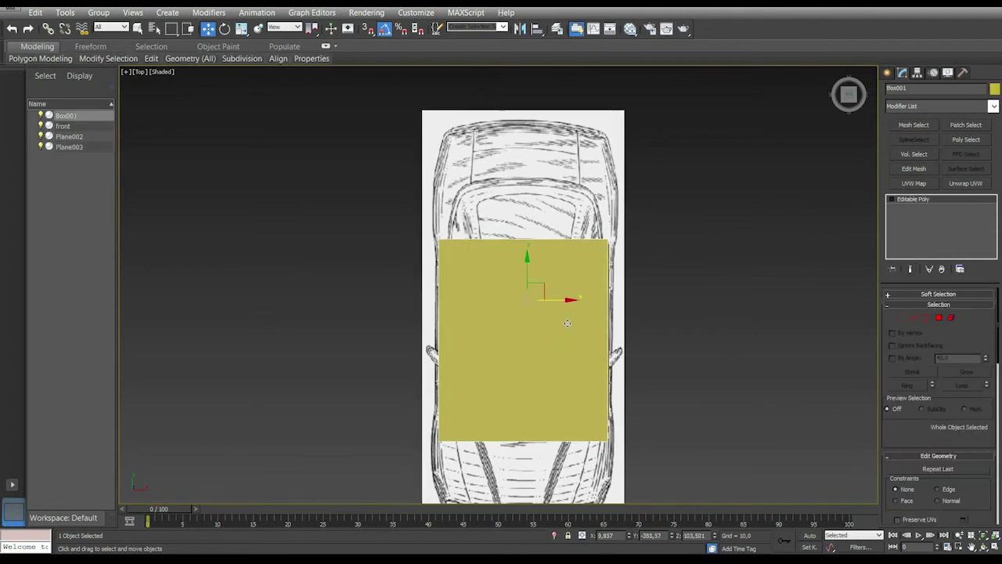
{"action": "key", "text": "alt+x"}
{"action": "middle_click_drag", "start_coordinate": [590, 322], "coordinate": [603, 302]}
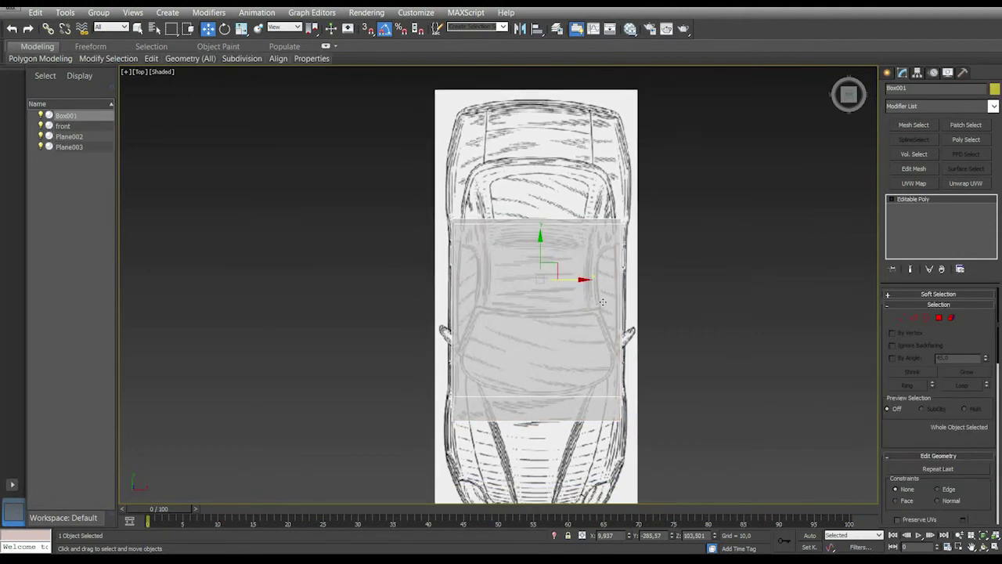
{"action": "left_click", "coordinate": [162, 72]}
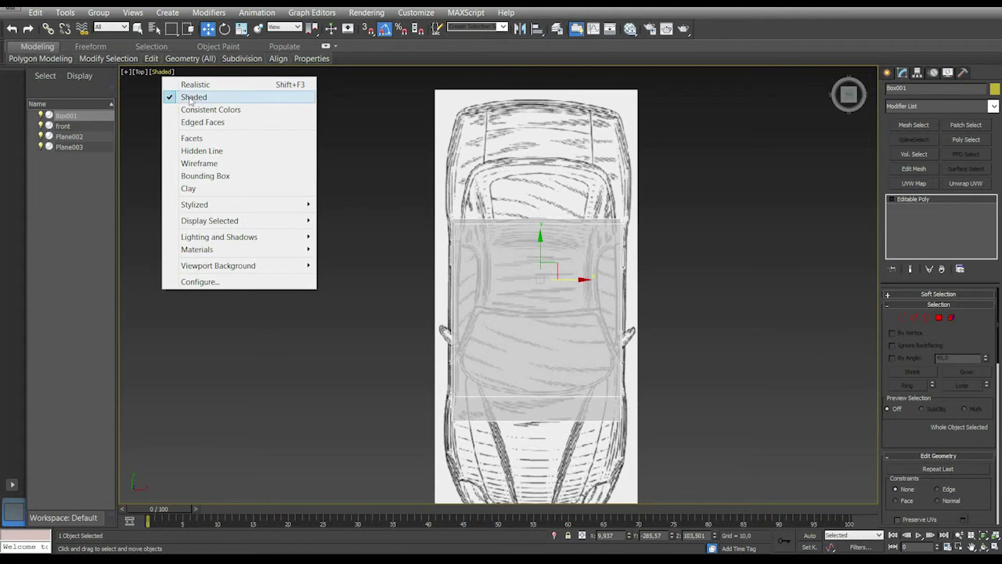
{"action": "left_click", "coordinate": [188, 97]}
{"action": "middle_click_drag", "start_coordinate": [188, 99], "coordinate": [545, 315], "text": "alt"}
{"action": "key", "text": "alt+x"}
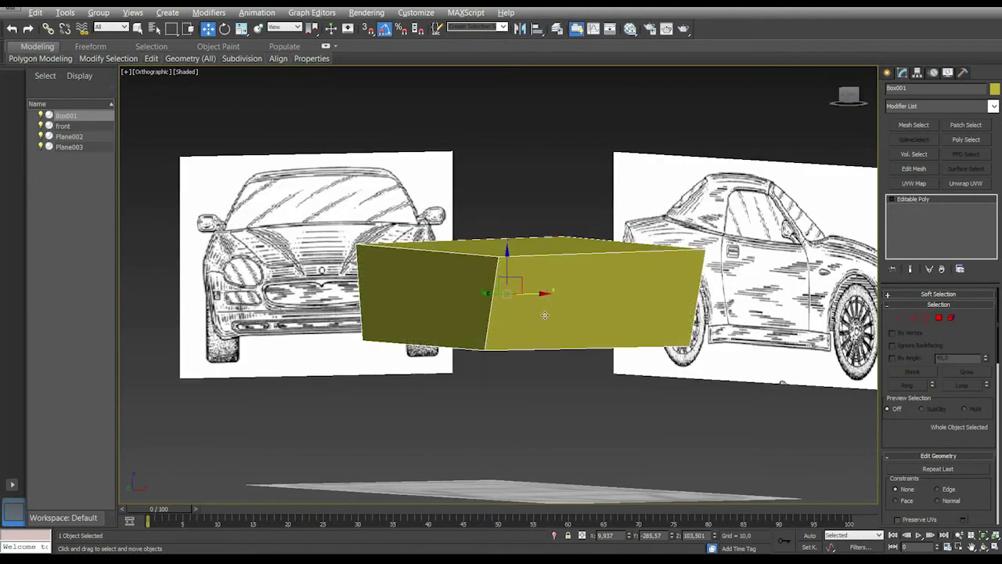
Freeze the three reference planes without graying them out, and turn off their Receive Shadows and Cast Shadows options
{"action": "middle_click_drag", "start_coordinate": [653, 280], "coordinate": [633, 394], "text": "alt"}
{"action": "scroll", "coordinate": [671, 364], "scroll_direction": "down", "scroll_amount": 3}
{"action": "scroll", "coordinate": [638, 370], "scroll_direction": "up", "scroll_amount": 2}
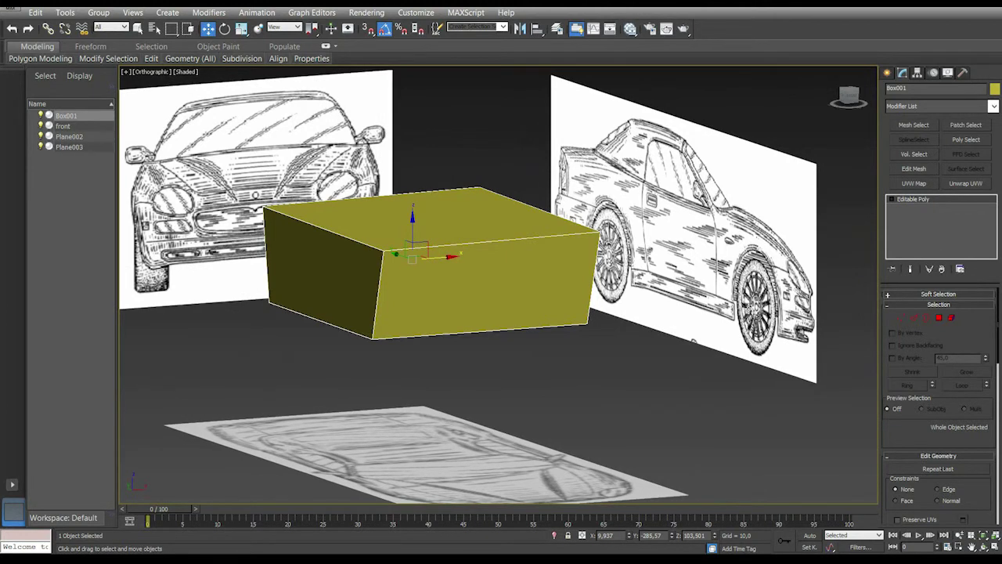
{"action": "left_click", "coordinate": [325, 155]}
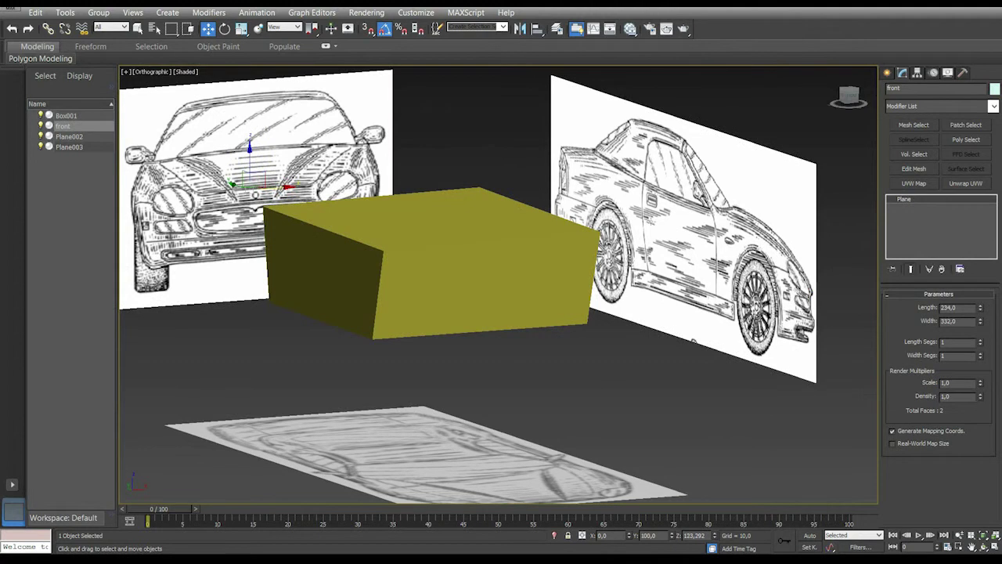
{"action": "left_click", "coordinate": [660, 222], "text": "ctrl"}
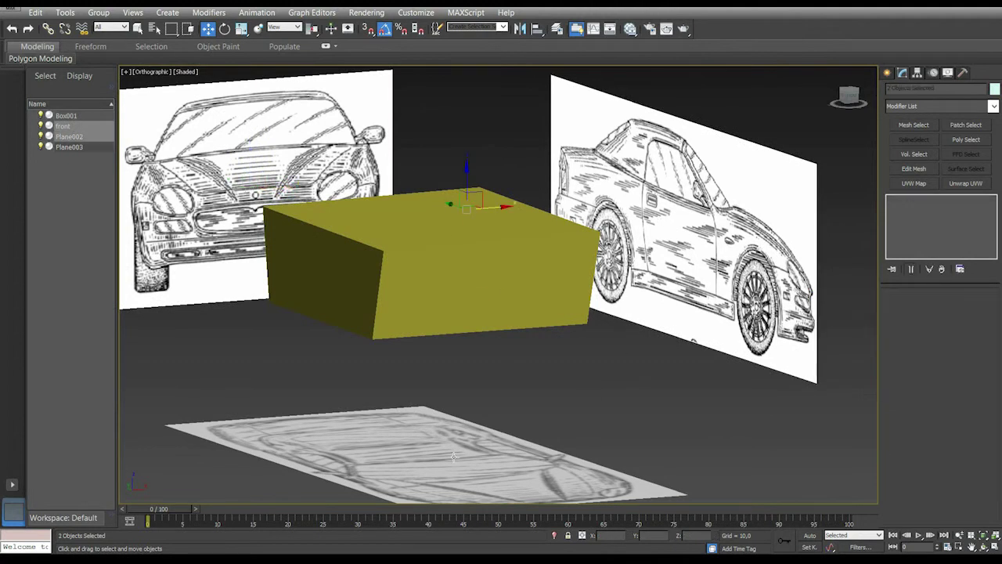
{"action": "left_click", "coordinate": [455, 457], "text": "ctrl"}
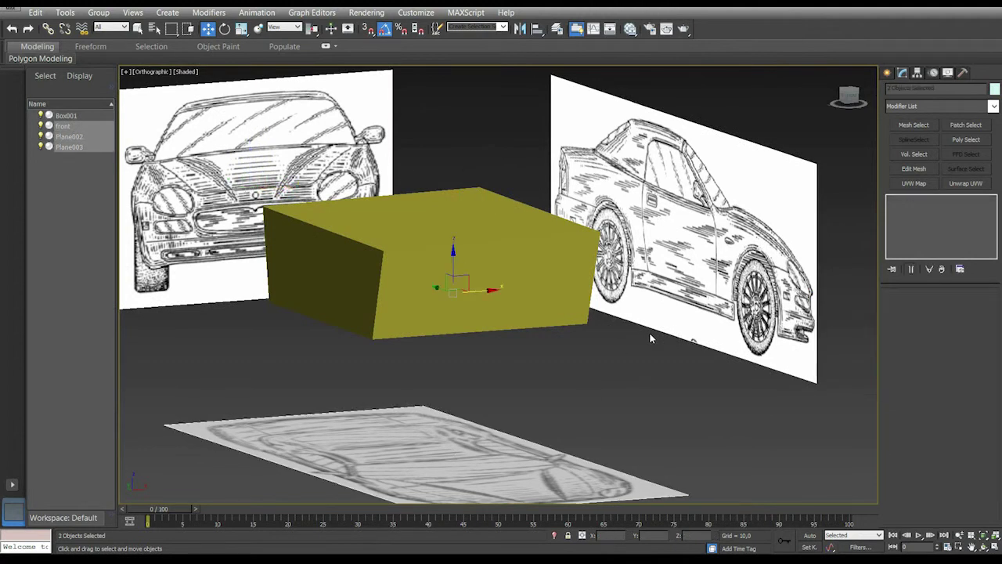
{"action": "middle_click_drag", "start_coordinate": [674, 305], "coordinate": [652, 338]}
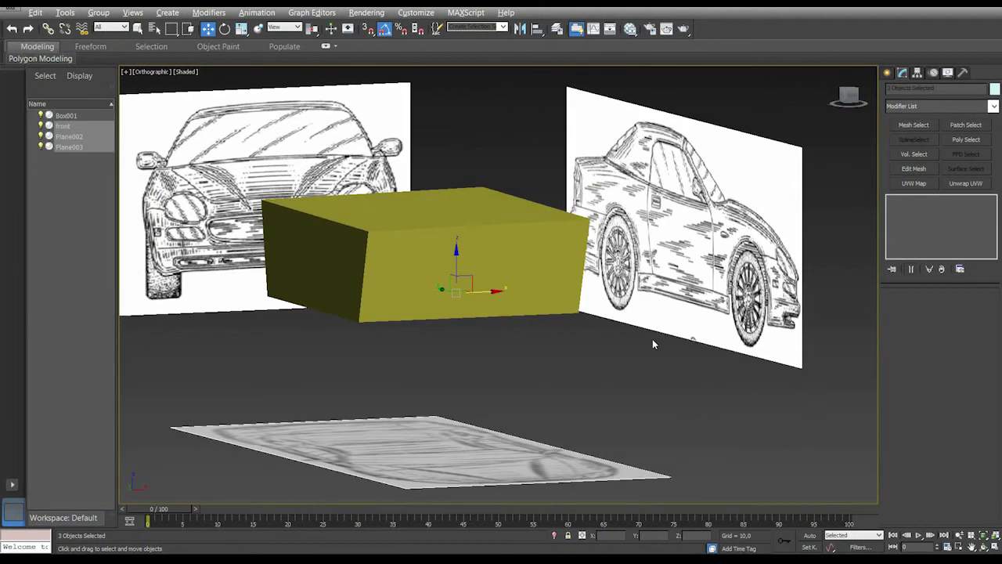
{"action": "right_click", "coordinate": [634, 234]}
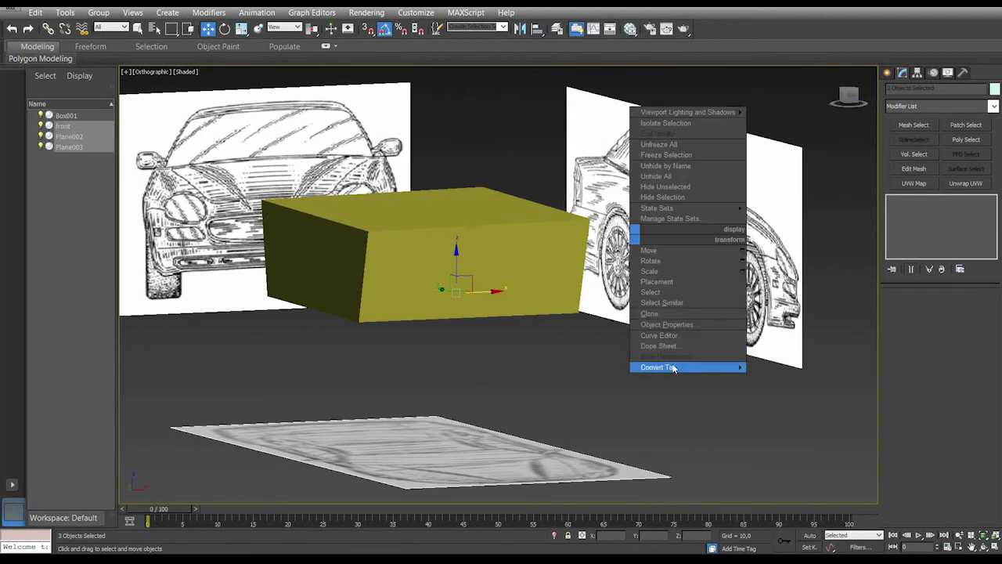
{"action": "left_click", "coordinate": [690, 325]}
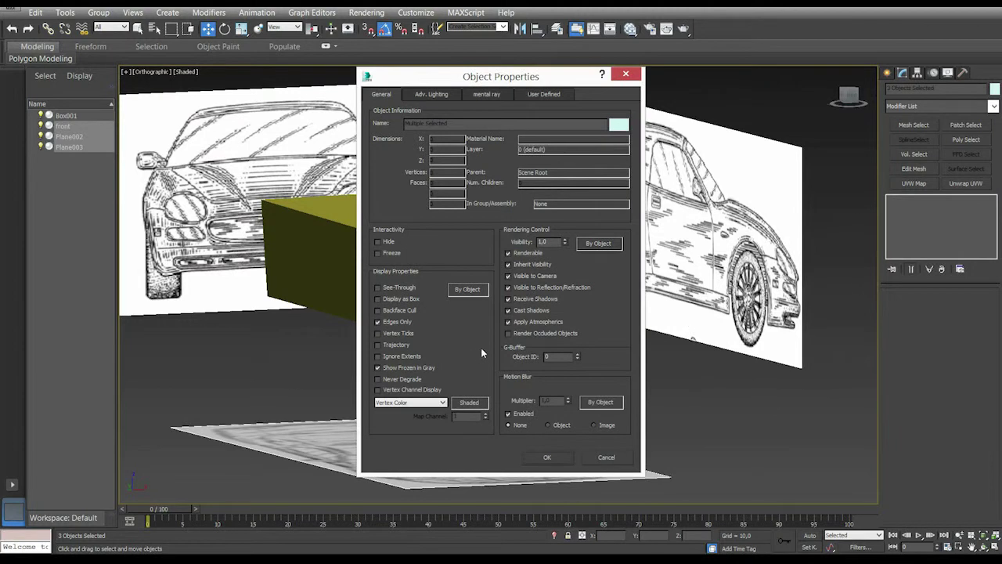
{"action": "left_click", "coordinate": [378, 254]}
{"action": "left_click", "coordinate": [508, 310]}
{"action": "left_click", "coordinate": [508, 299]}
{"action": "left_click", "coordinate": [548, 458]}
Select the box and check it against the frozen reference planes in the Front, Left and Top views
{"action": "middle_click_drag", "start_coordinate": [642, 331], "coordinate": [532, 282], "text": "alt"}
{"action": "left_click", "coordinate": [532, 282]}
{"action": "middle_click_drag", "start_coordinate": [622, 283], "coordinate": [634, 305], "text": "alt"}
{"action": "key", "text": "f"}
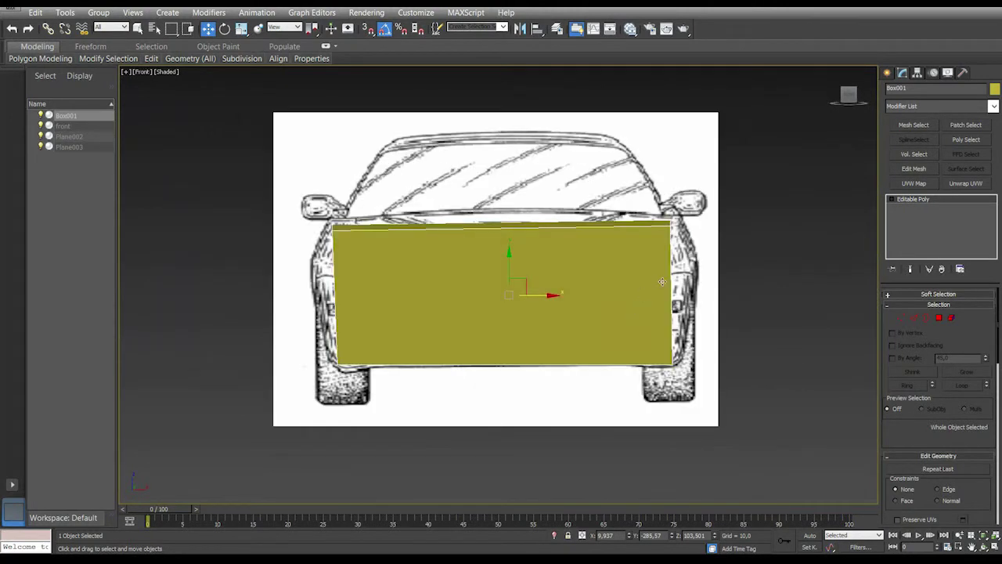
{"action": "key", "text": "l"}
{"action": "key", "text": "t"}
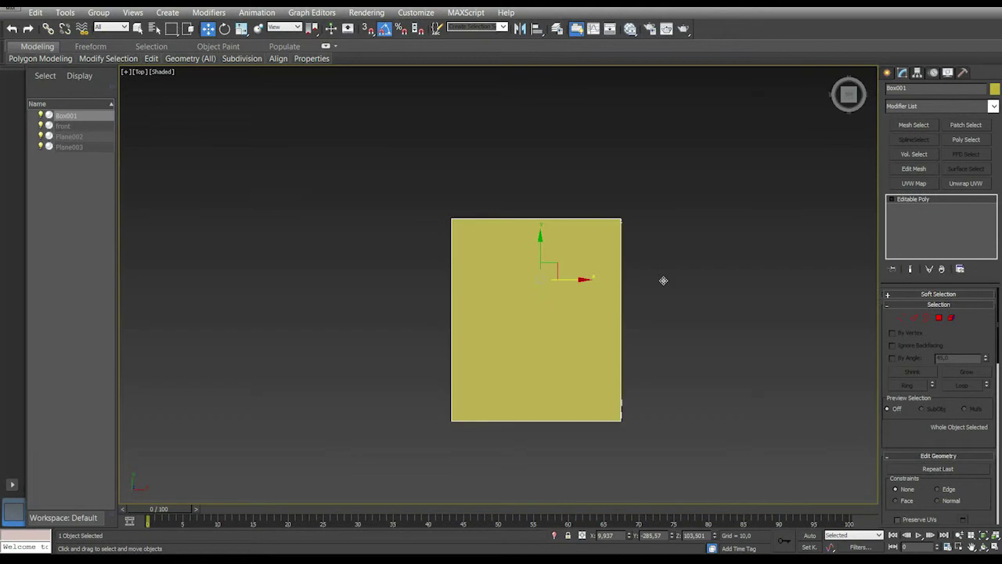
{"action": "scroll", "coordinate": [662, 279], "scroll_direction": "down", "scroll_amount": 3}
{"action": "left_click", "coordinate": [635, 286]}
Examine the top reference plane from above and below to see from which side its image is displayed
{"action": "middle_click_drag", "start_coordinate": [635, 286], "coordinate": [692, 365], "text": "alt"}
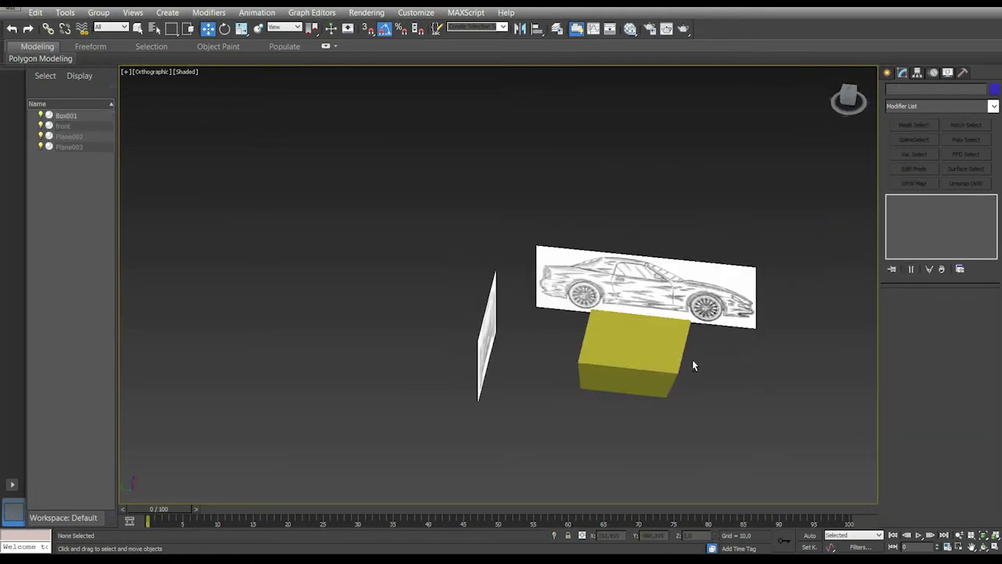
{"action": "key", "text": "t"}
{"action": "middle_click_drag", "start_coordinate": [684, 329], "coordinate": [682, 304], "text": "alt"}
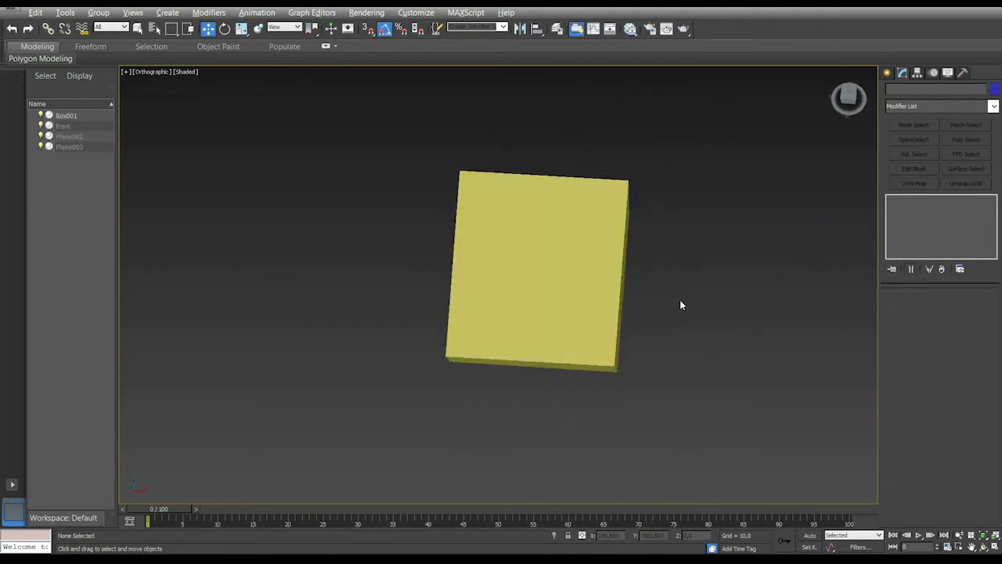
{"action": "key", "text": "t"}
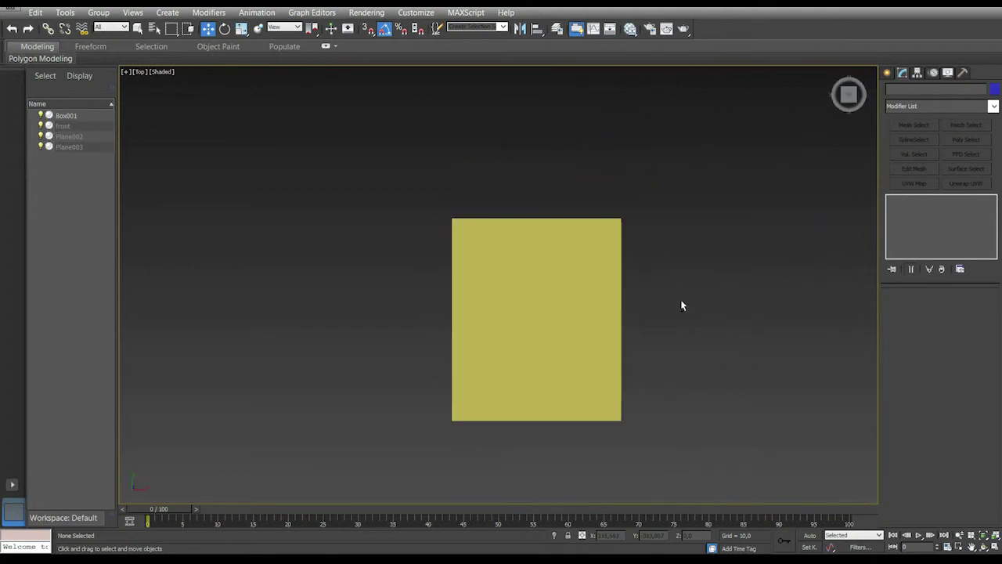
{"action": "middle_click_drag", "start_coordinate": [606, 220], "coordinate": [611, 157], "text": "alt"}
{"action": "middle_click_drag", "start_coordinate": [642, 224], "coordinate": [635, 308], "text": "alt"}
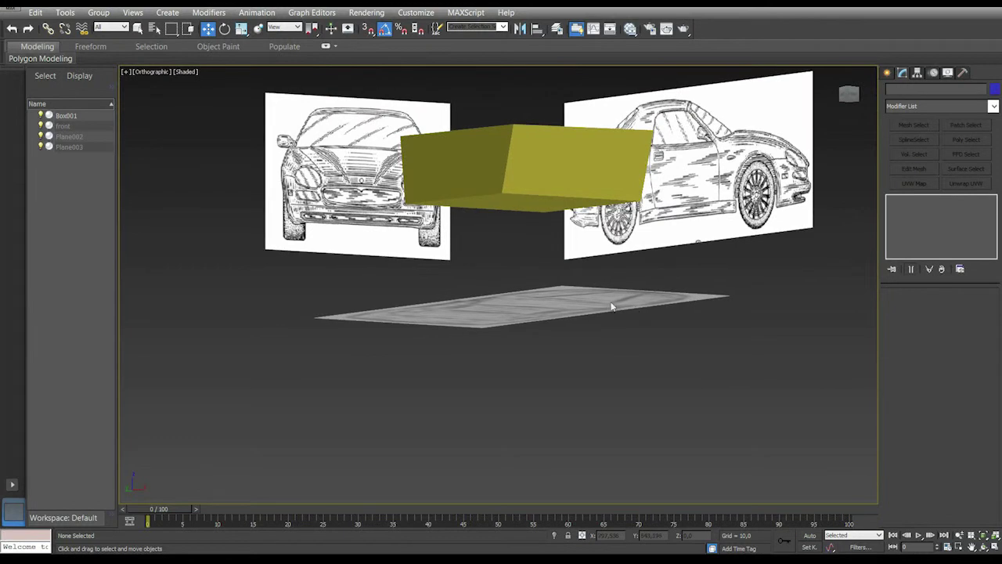
{"action": "middle_click_drag", "start_coordinate": [599, 314], "coordinate": [602, 396], "text": "alt"}
{"action": "middle_click_drag", "start_coordinate": [508, 403], "coordinate": [586, 313]}
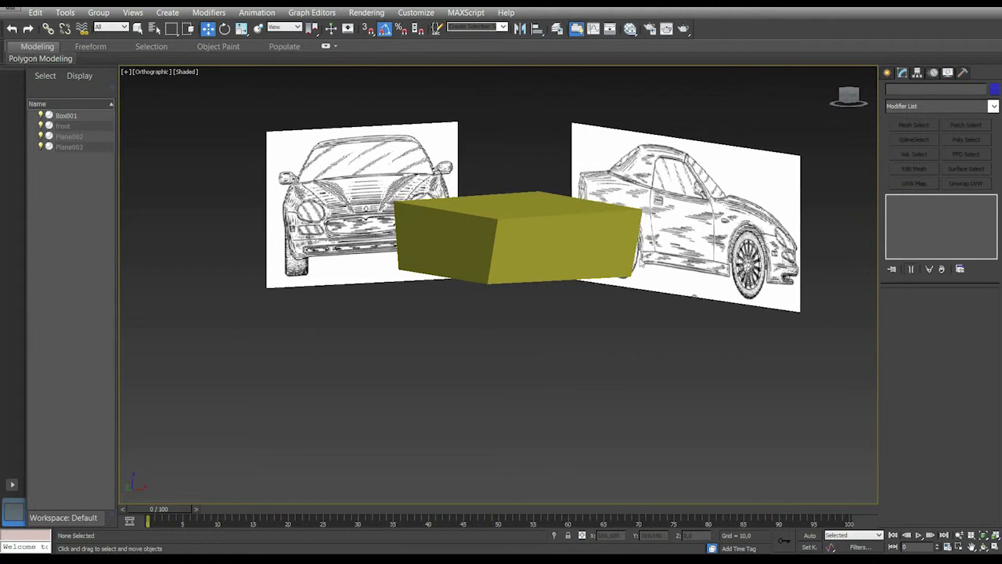
{"action": "middle_click_drag", "start_coordinate": [584, 316], "coordinate": [554, 413]}
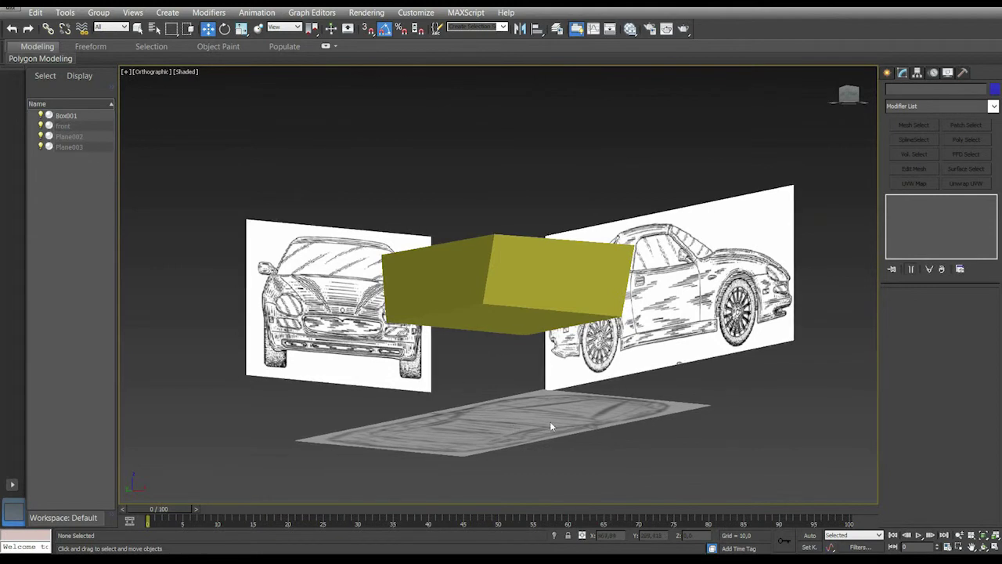
Select the frozen top reference plane, rotate it over so its car image faces upward, and clear the selection
{"action": "left_click", "coordinate": [77, 138]}
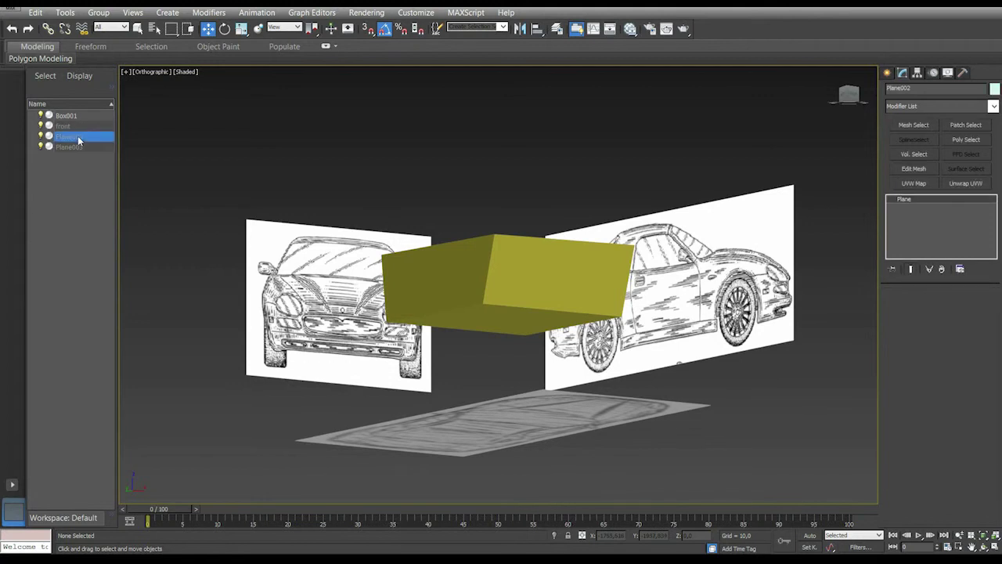
{"action": "left_click", "coordinate": [78, 147]}
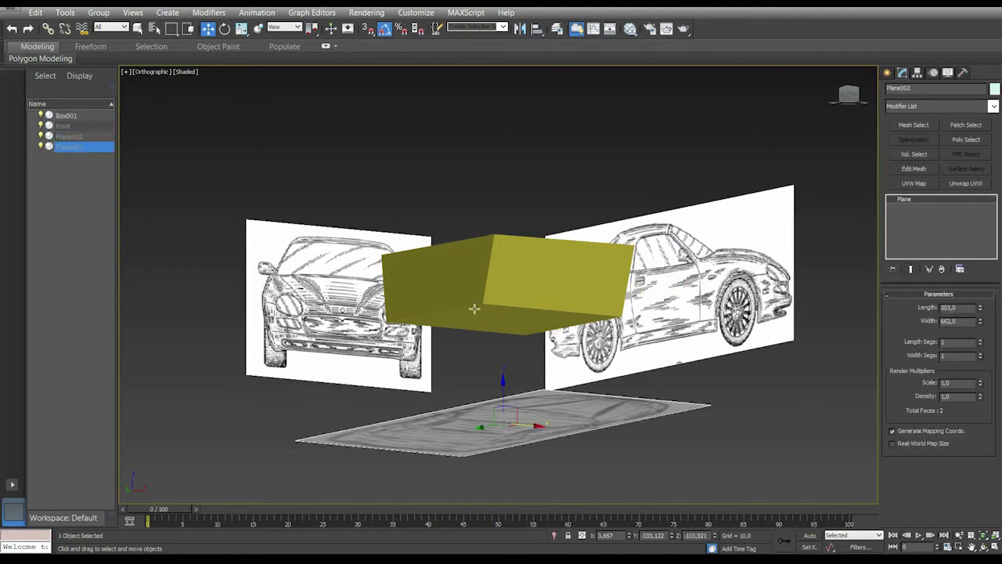
{"action": "key", "text": "e"}
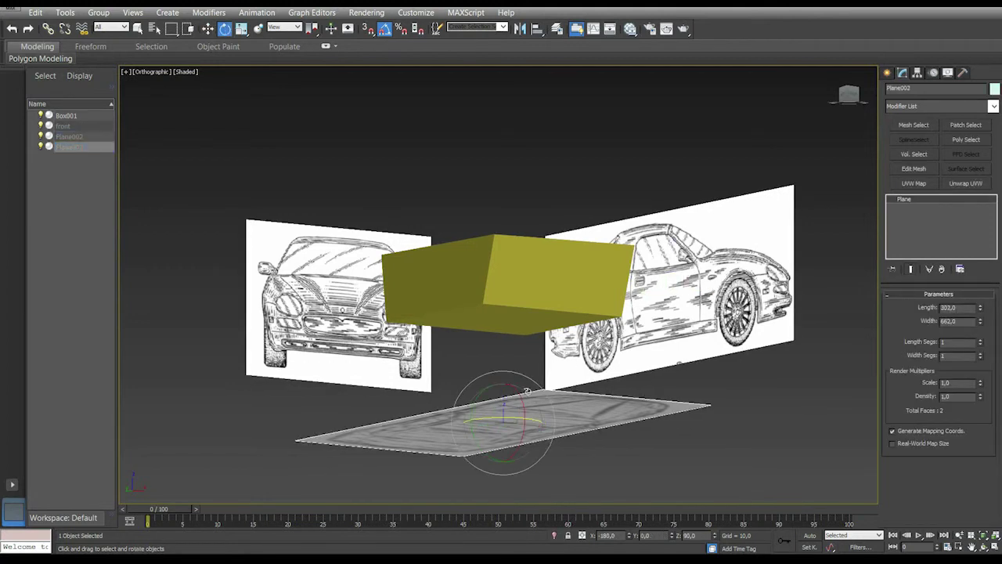
{"action": "left_click_drag", "start_coordinate": [522, 390], "coordinate": [632, 381]}
{"action": "middle_click_drag", "start_coordinate": [632, 381], "coordinate": [589, 399], "text": "alt"}
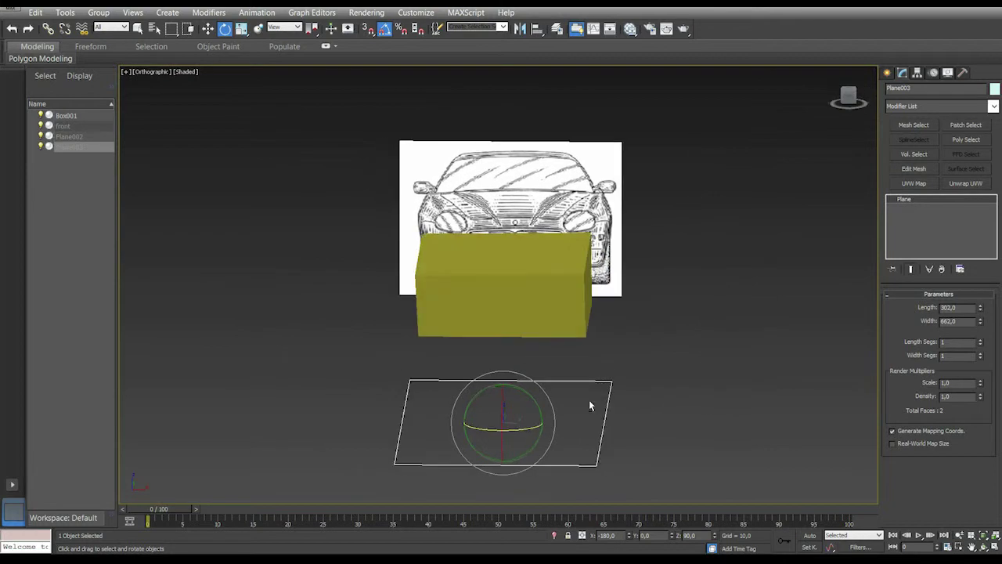
{"action": "left_click_drag", "start_coordinate": [532, 397], "coordinate": [569, 484]}
{"action": "middle_click_drag", "start_coordinate": [611, 411], "coordinate": [651, 385], "text": "alt"}
{"action": "scroll", "coordinate": [648, 419], "scroll_direction": "down", "scroll_amount": 5}
{"action": "key", "text": "ctrl+d"}
Inspect the box together with the three reference planes from several angles and distances
{"action": "key", "text": "z"}
{"action": "middle_click_drag", "start_coordinate": [662, 397], "coordinate": [490, 251], "text": "alt"}
{"action": "scroll", "coordinate": [491, 266], "scroll_direction": "down", "scroll_amount": 3}
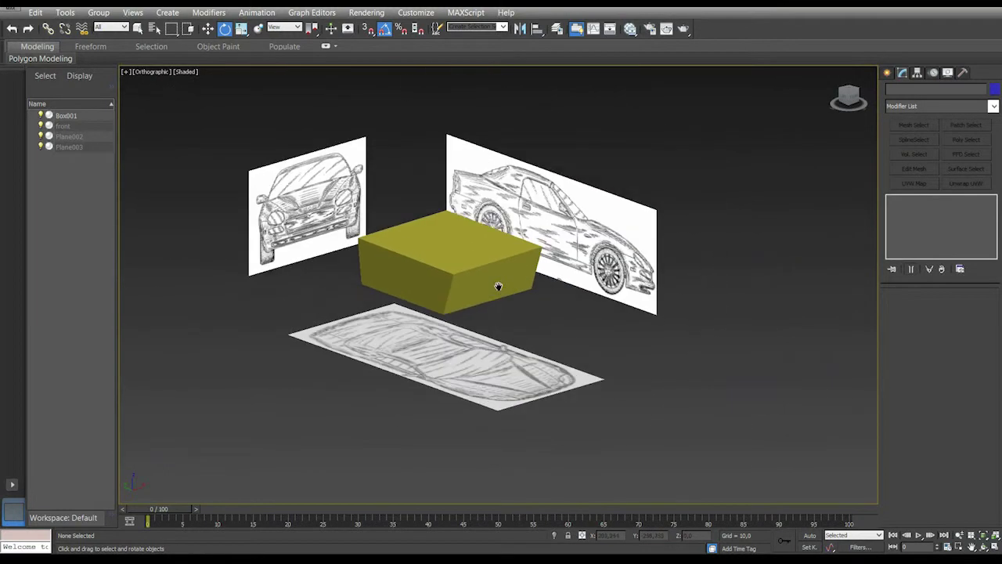
{"action": "scroll", "coordinate": [493, 281], "scroll_direction": "up", "scroll_amount": 5}
{"action": "scroll", "coordinate": [487, 281], "scroll_direction": "down", "scroll_amount": 5}
{"action": "scroll", "coordinate": [487, 281], "scroll_direction": "up", "scroll_amount": 3}
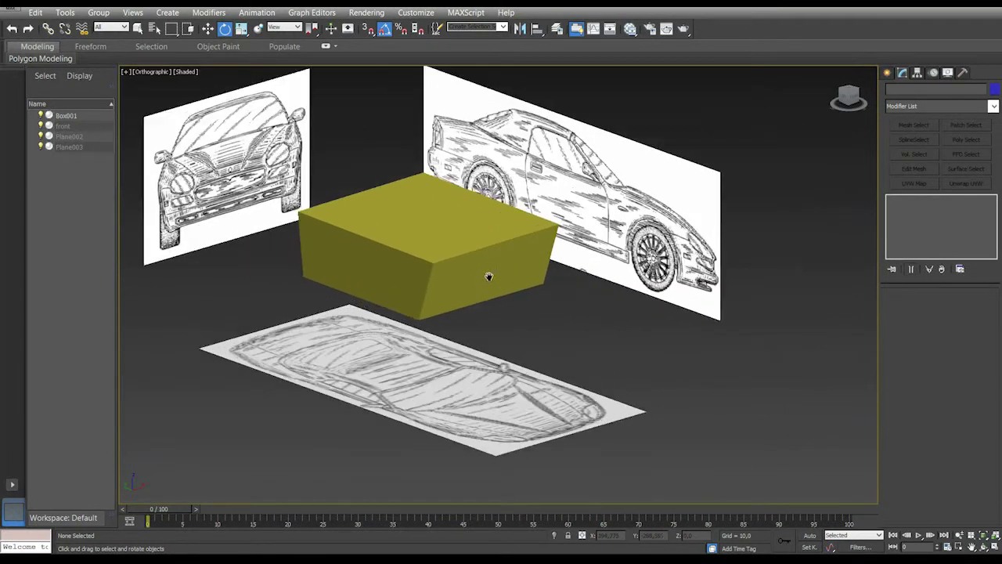
{"action": "middle_click_drag", "start_coordinate": [501, 274], "coordinate": [575, 242]}
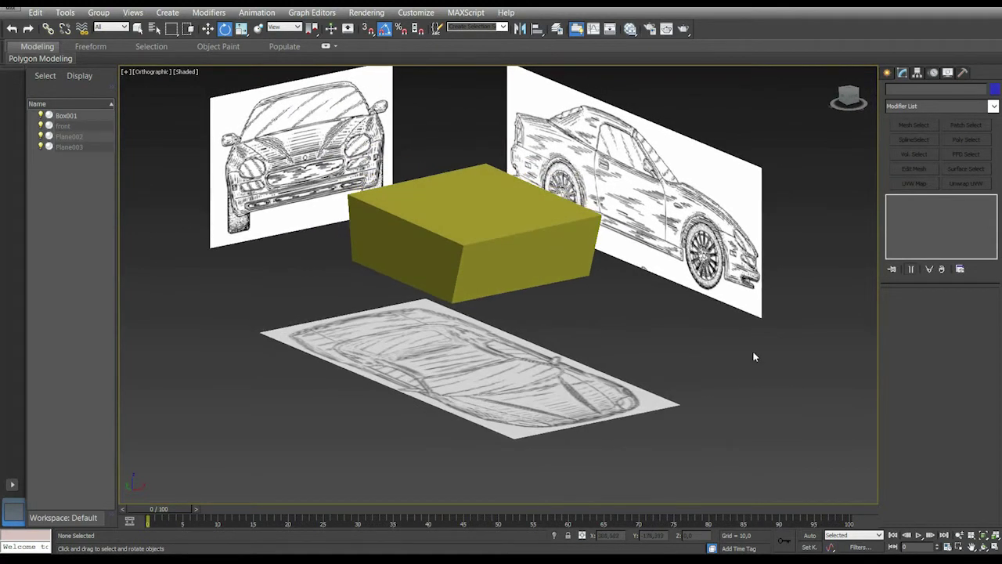
{"action": "scroll", "coordinate": [599, 282], "scroll_direction": "up", "scroll_amount": 5}
{"action": "middle_click_drag", "start_coordinate": [599, 283], "coordinate": [584, 297], "text": "alt"}
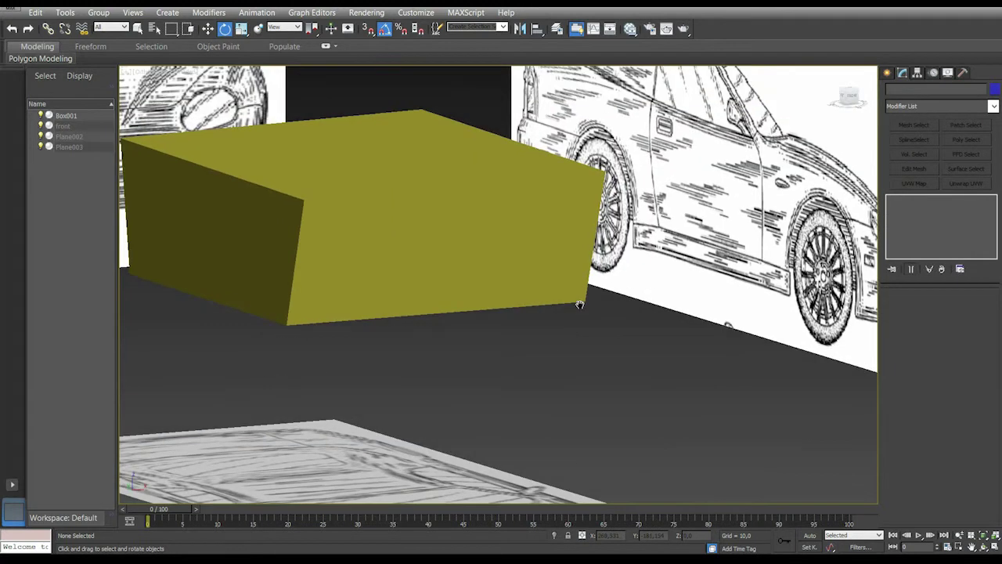
{"action": "scroll", "coordinate": [580, 304], "scroll_direction": "down", "scroll_amount": 3}
{"action": "scroll", "coordinate": [581, 307], "scroll_direction": "down", "scroll_amount": 2}
{"action": "scroll", "coordinate": [585, 307], "scroll_direction": "up", "scroll_amount": 2}
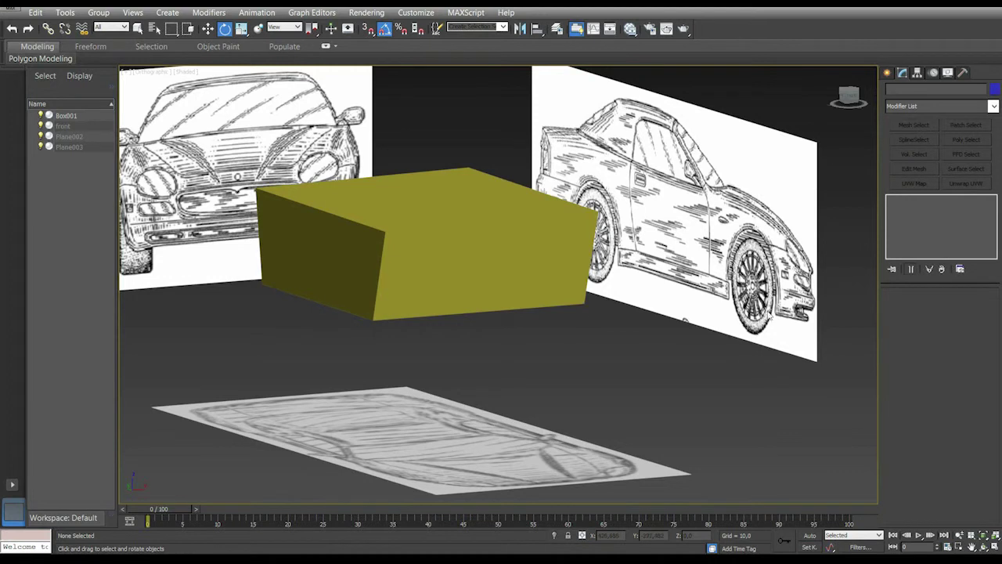
Compare the box and the three reference planes in orthographic and perspective projection
{"action": "middle_click_drag", "start_coordinate": [594, 277], "coordinate": [682, 276], "text": "alt"}
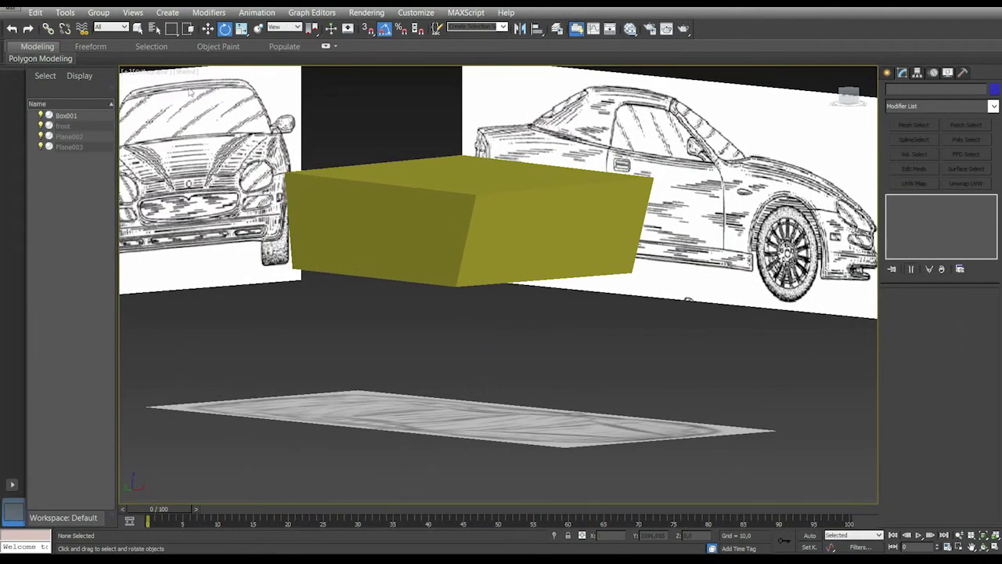
{"action": "key", "text": "u"}
{"action": "left_click", "coordinate": [126, 72]}
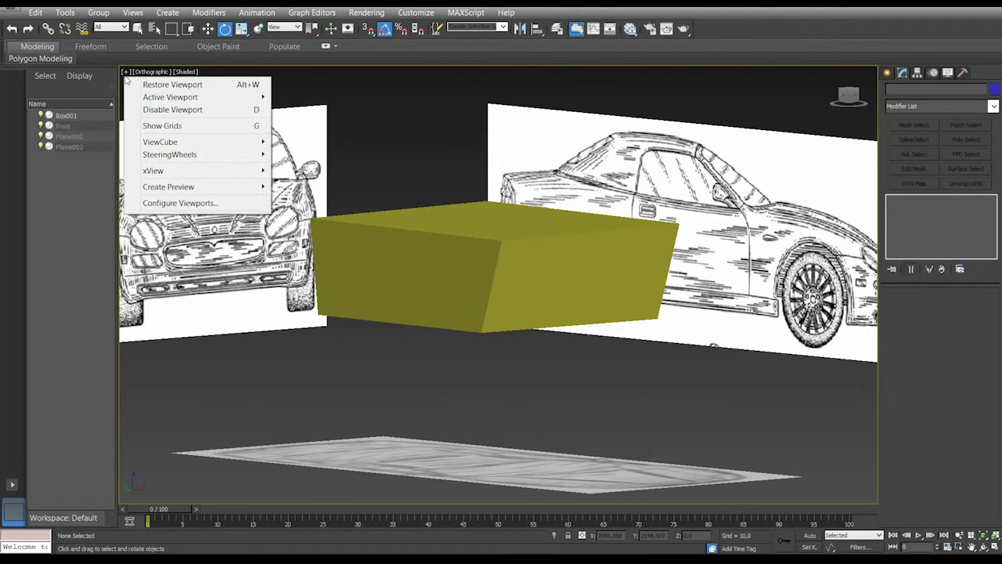
{"action": "middle_click_drag", "start_coordinate": [337, 115], "coordinate": [330, 131]}
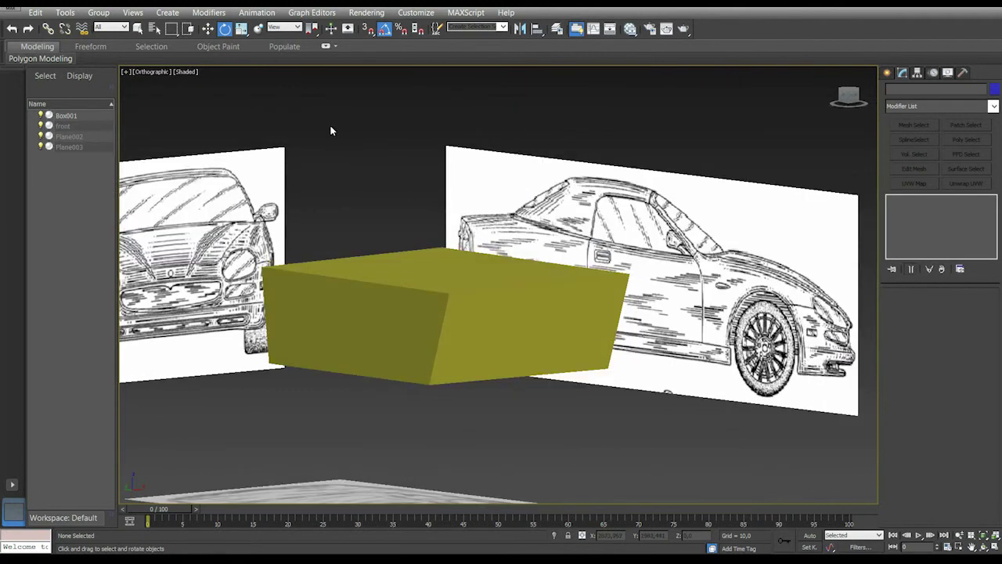
{"action": "key", "text": "p"}
{"action": "left_click", "coordinate": [125, 72]}
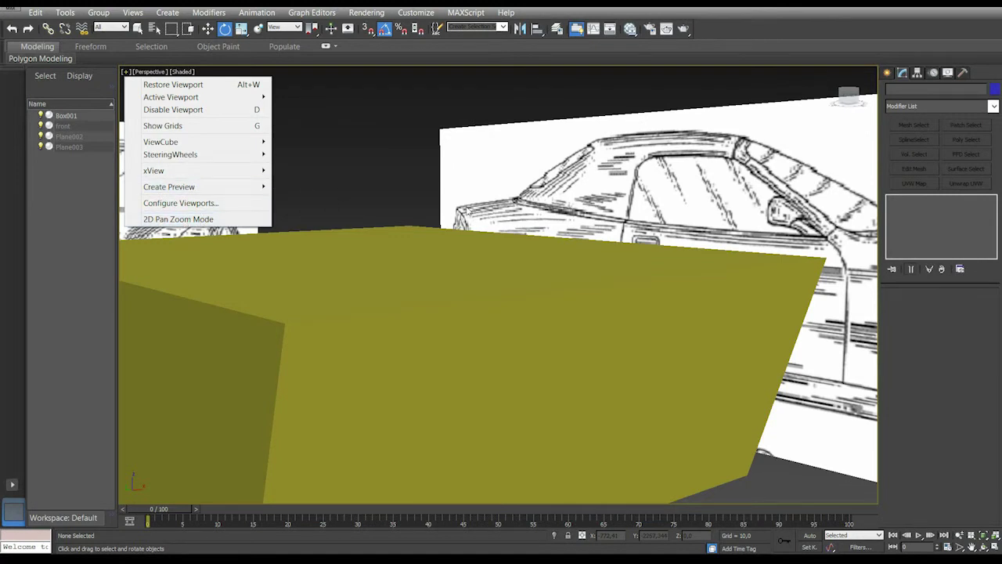
{"action": "middle_click_drag", "start_coordinate": [563, 242], "coordinate": [505, 246], "text": "alt"}
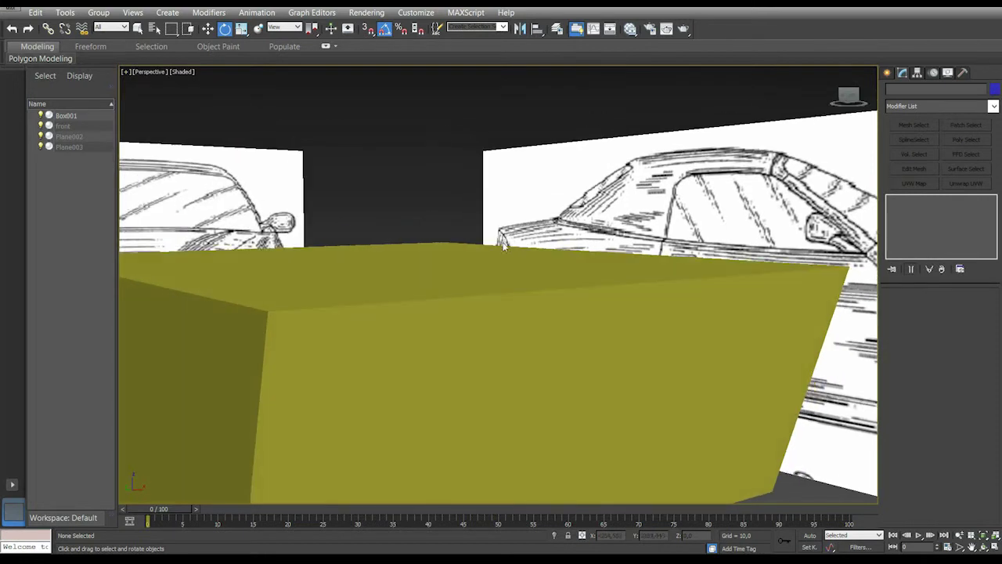
Check the box against the front reference image in the Front view, alternating between wireframe and shaded display
{"action": "key", "text": "f"}
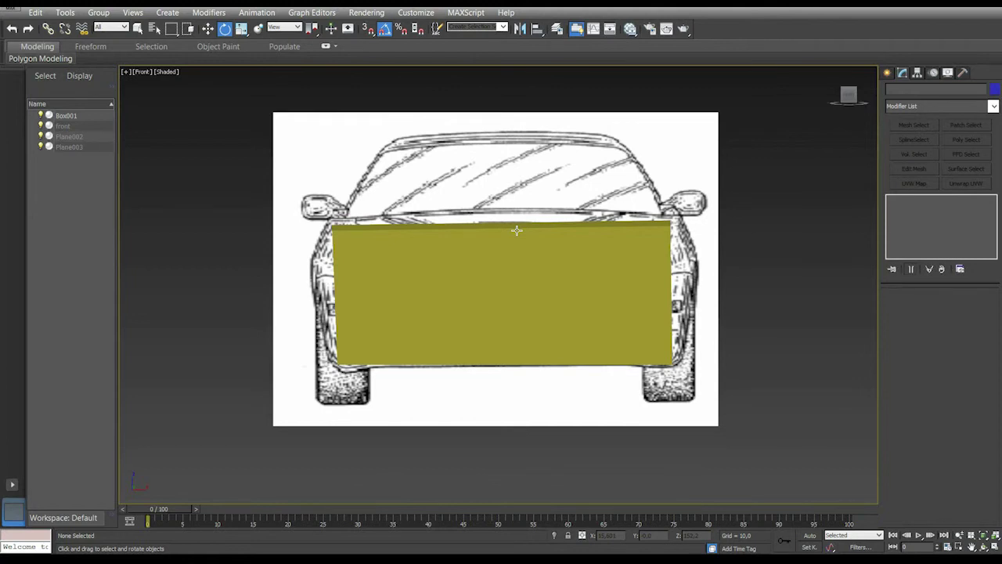
{"action": "key", "text": "F3"}
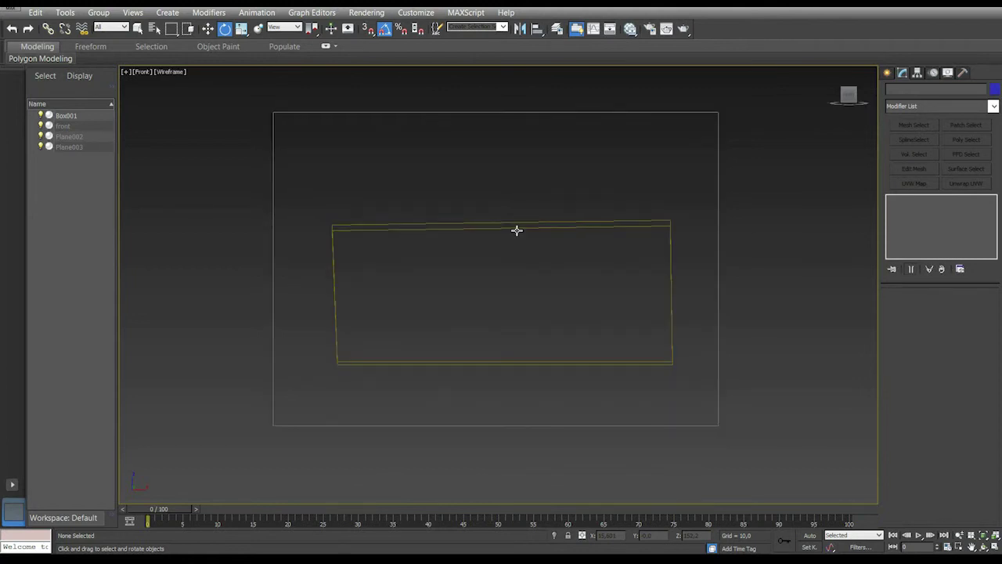
{"action": "key", "text": "F3"}
{"action": "middle_click_drag", "start_coordinate": [547, 200], "coordinate": [528, 219]}
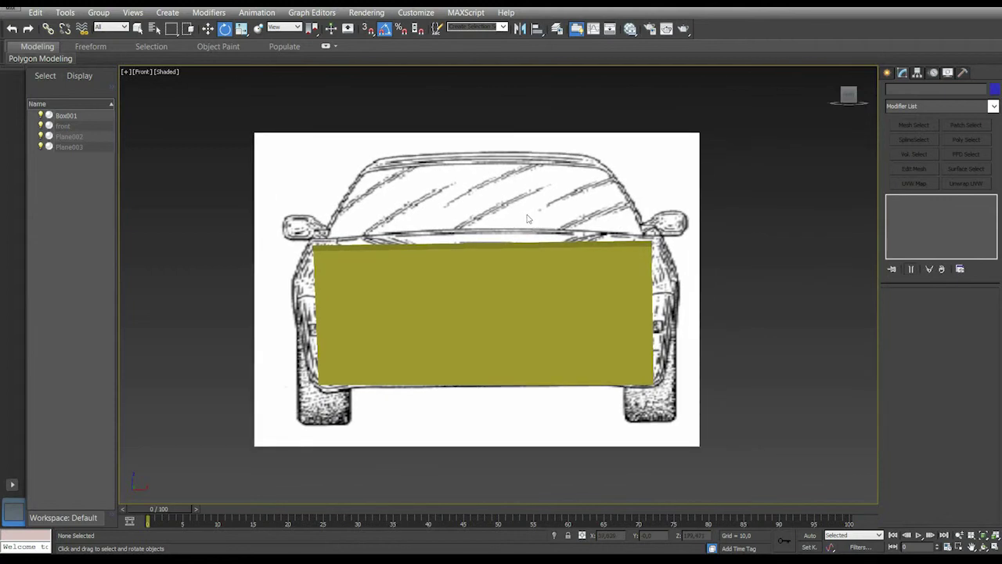
{"action": "middle_click_drag", "start_coordinate": [569, 209], "coordinate": [588, 206]}
{"action": "key", "text": "F3"}
{"action": "key", "text": "F3"}
{"action": "key", "text": "F3"}
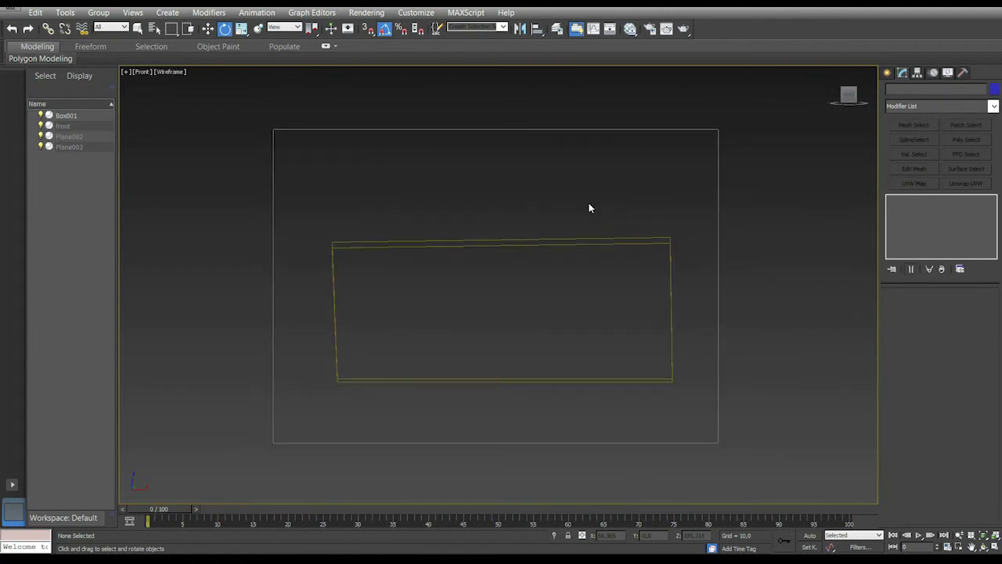
{"action": "key", "text": "F3"}
{"action": "key", "text": "F3"}
{"action": "key", "text": "F3"}
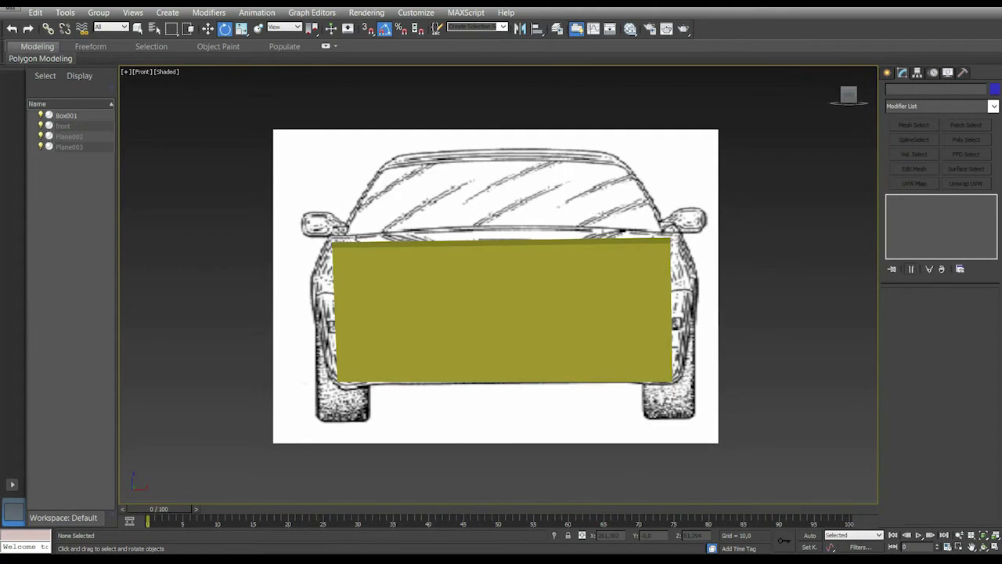
Open the Layer Explorer and create a new layer with the default name
{"action": "left_click", "coordinate": [555, 32]}
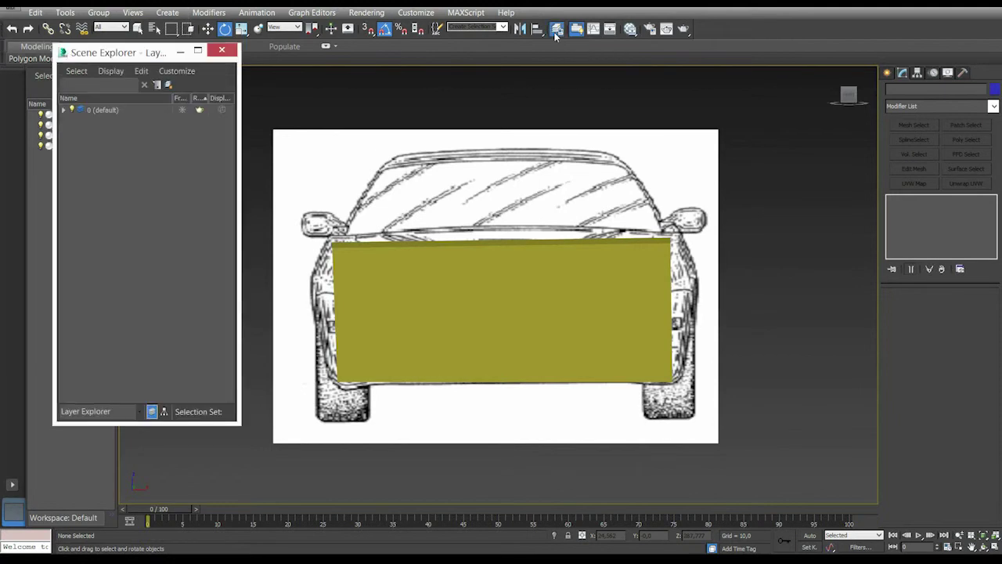
{"action": "left_click_drag", "start_coordinate": [129, 56], "coordinate": [165, 81]}
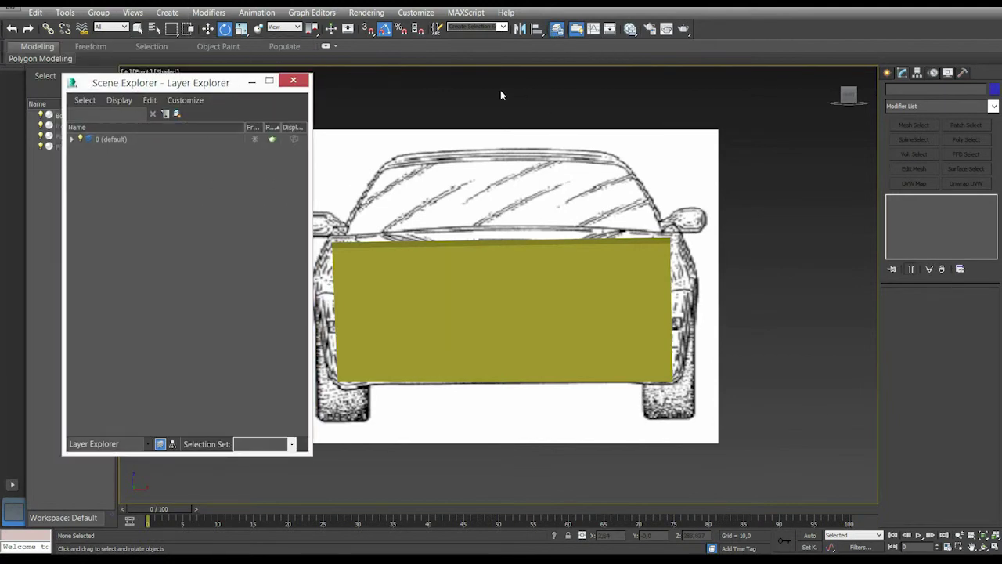
{"action": "left_click", "coordinate": [177, 114]}
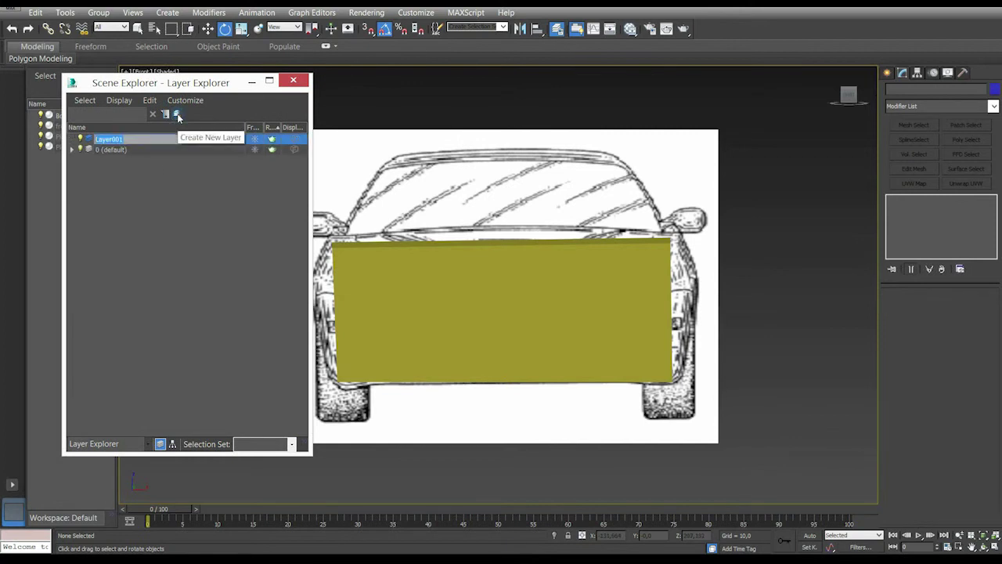
{"action": "key", "text": "Return"}
Move Plane002, front and Plane003 from the default layer into Layer001, leaving Box001 in the default layer
{"action": "left_click", "coordinate": [71, 149]}
{"action": "left_click", "coordinate": [117, 160]}
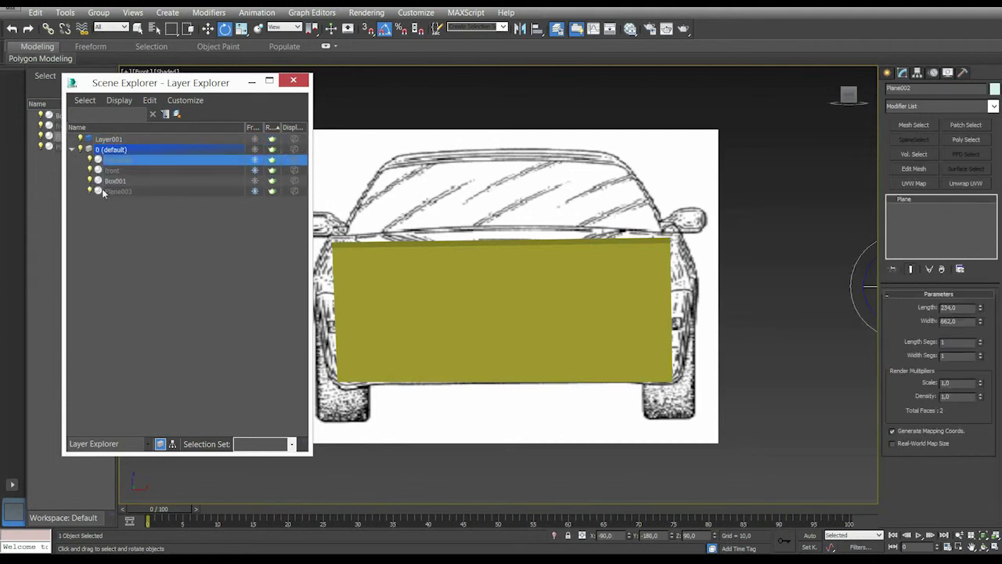
{"action": "left_click", "coordinate": [138, 170], "text": "ctrl"}
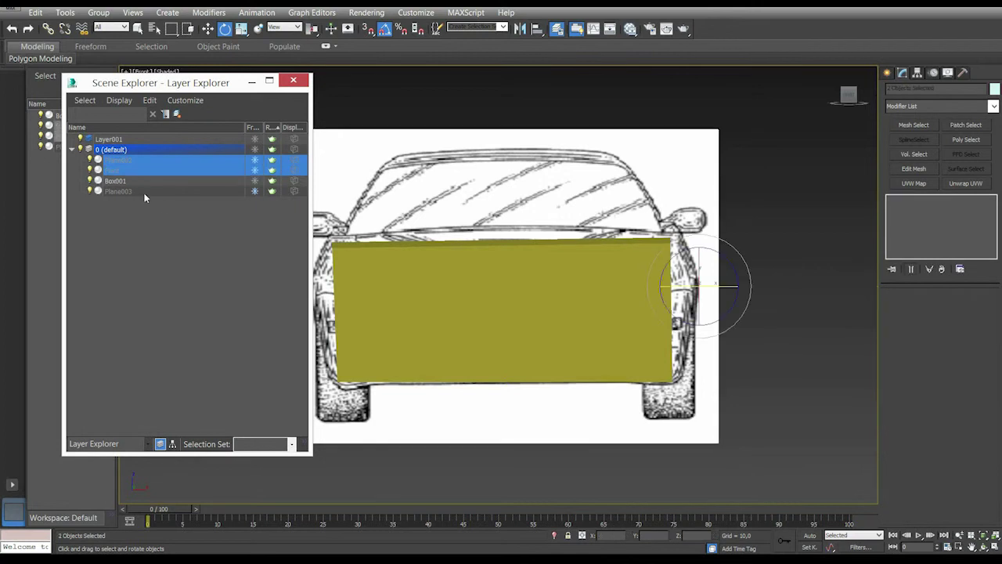
{"action": "left_click", "coordinate": [143, 192], "text": "ctrl"}
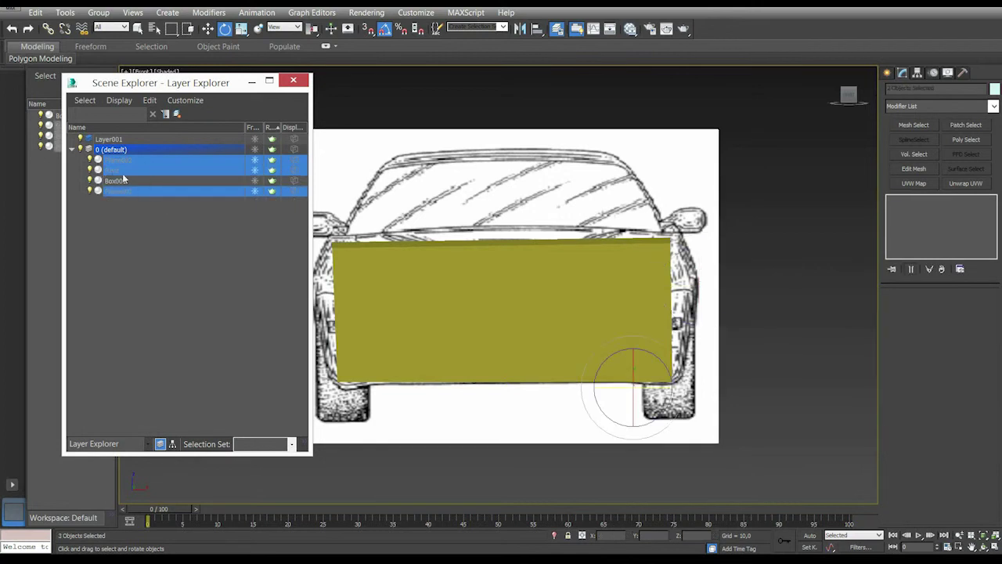
{"action": "left_click", "coordinate": [125, 170]}
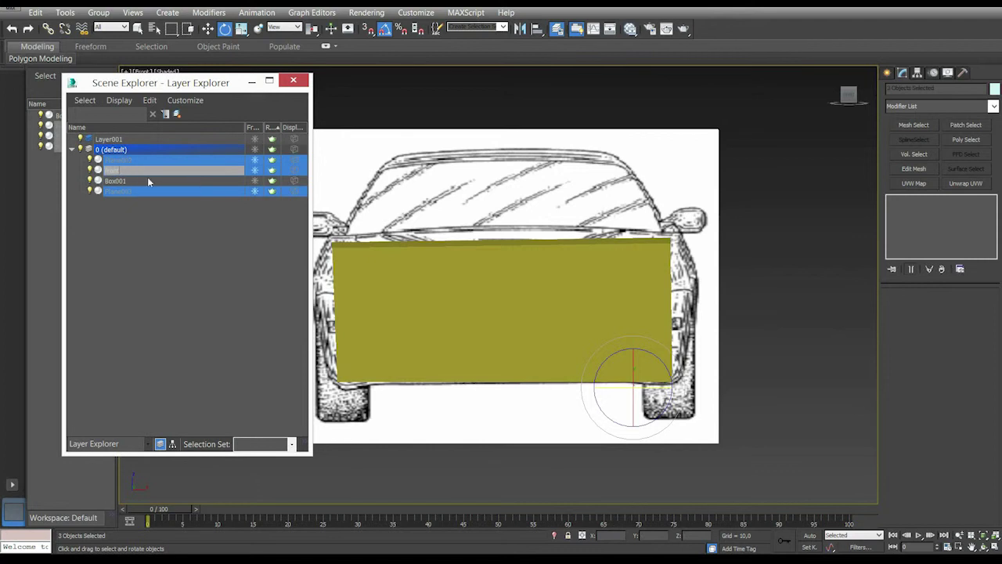
{"action": "left_click", "coordinate": [129, 232]}
{"action": "left_click", "coordinate": [135, 159]}
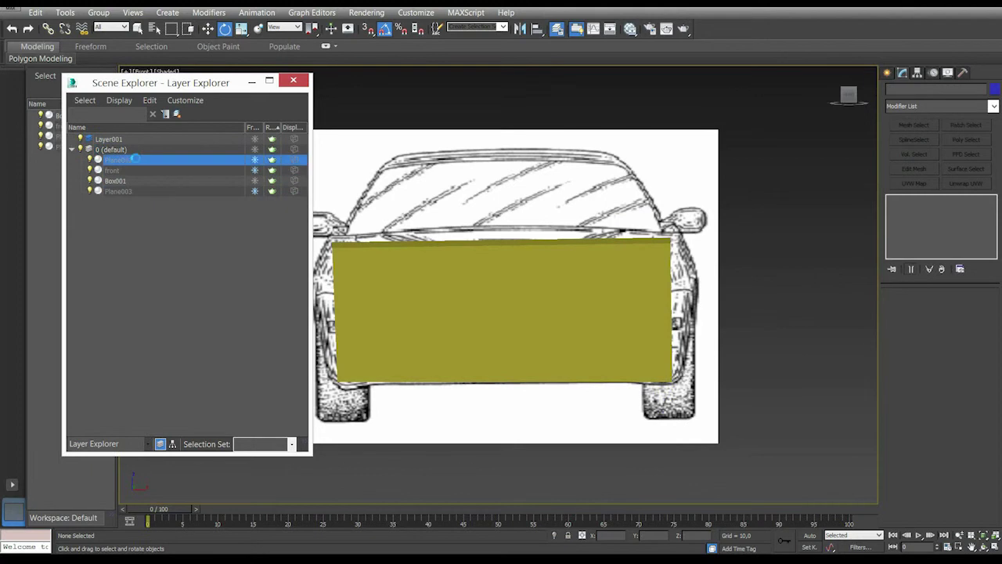
{"action": "left_click", "coordinate": [137, 170], "text": "ctrl"}
{"action": "left_click", "coordinate": [142, 191], "text": "ctrl"}
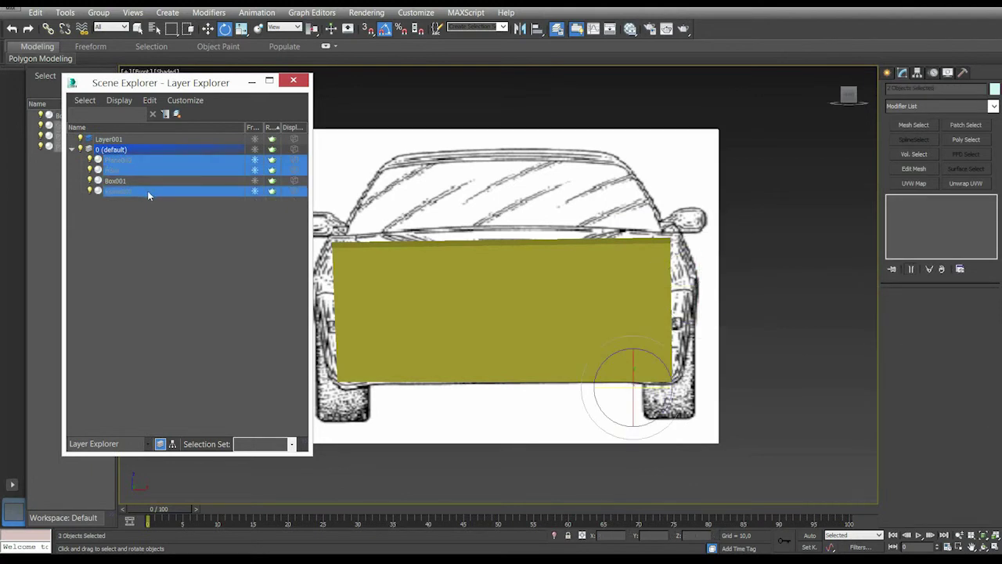
{"action": "left_click_drag", "start_coordinate": [135, 166], "coordinate": [117, 141]}
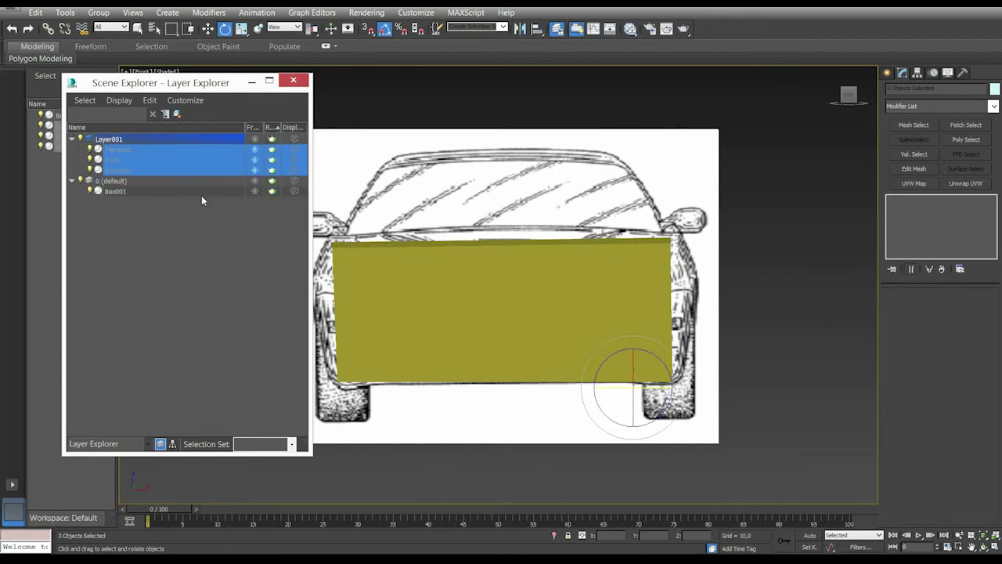
Set the display properties, rendering control and motion blur of the three reference planes to By Layer
{"action": "left_click", "coordinate": [147, 181]}
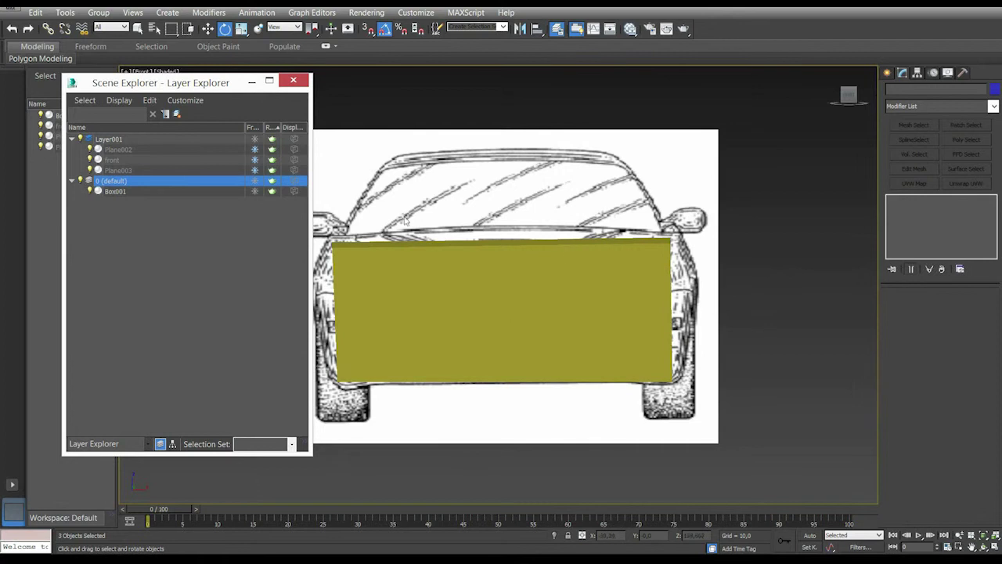
{"action": "left_click", "coordinate": [137, 150]}
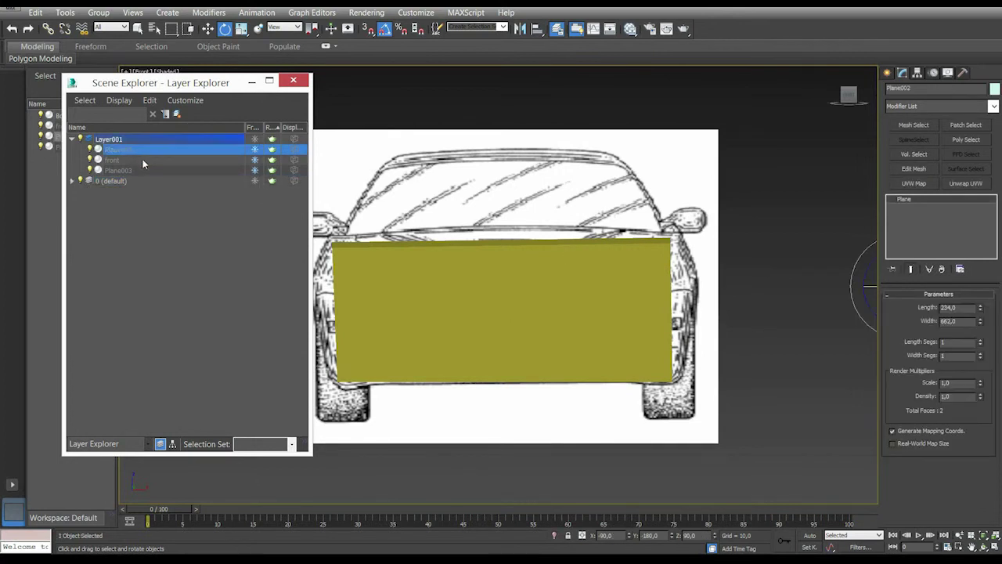
{"action": "left_click", "coordinate": [143, 163], "text": "ctrl"}
{"action": "left_click", "coordinate": [140, 170], "text": "ctrl"}
{"action": "right_click", "coordinate": [141, 166]}
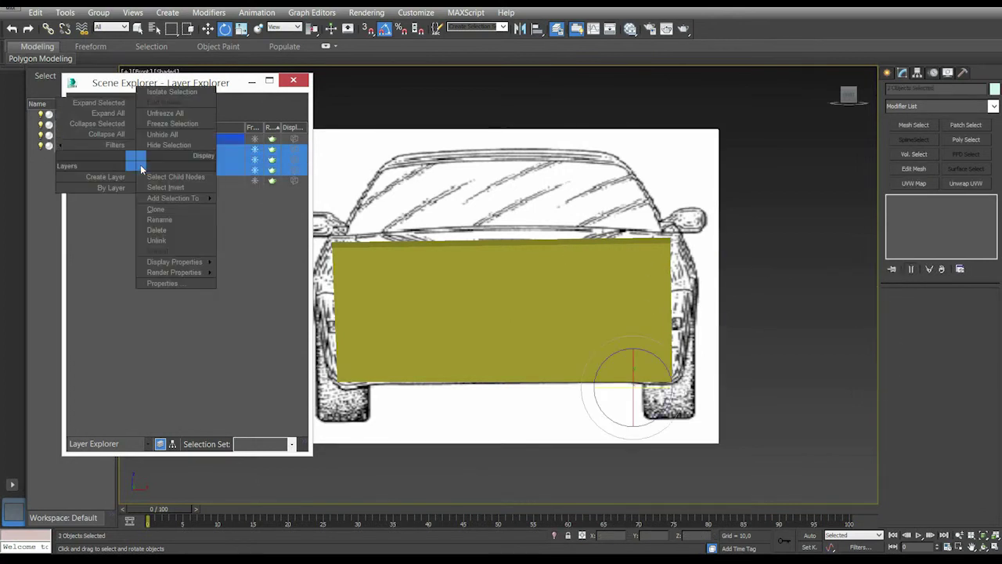
{"action": "mouse_move", "coordinate": [205, 279]}
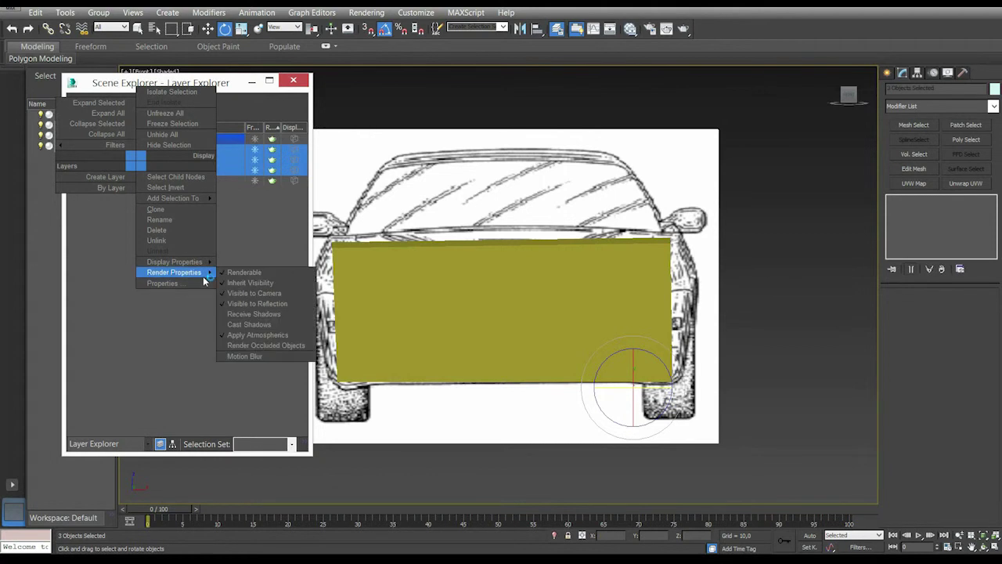
{"action": "left_click", "coordinate": [177, 284]}
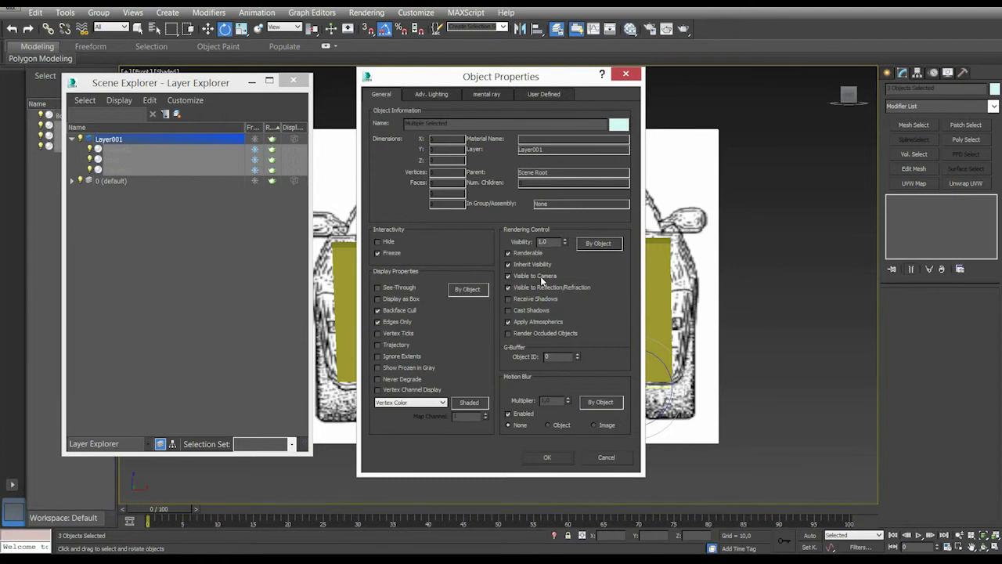
{"action": "left_click", "coordinate": [468, 290]}
{"action": "left_click", "coordinate": [595, 245]}
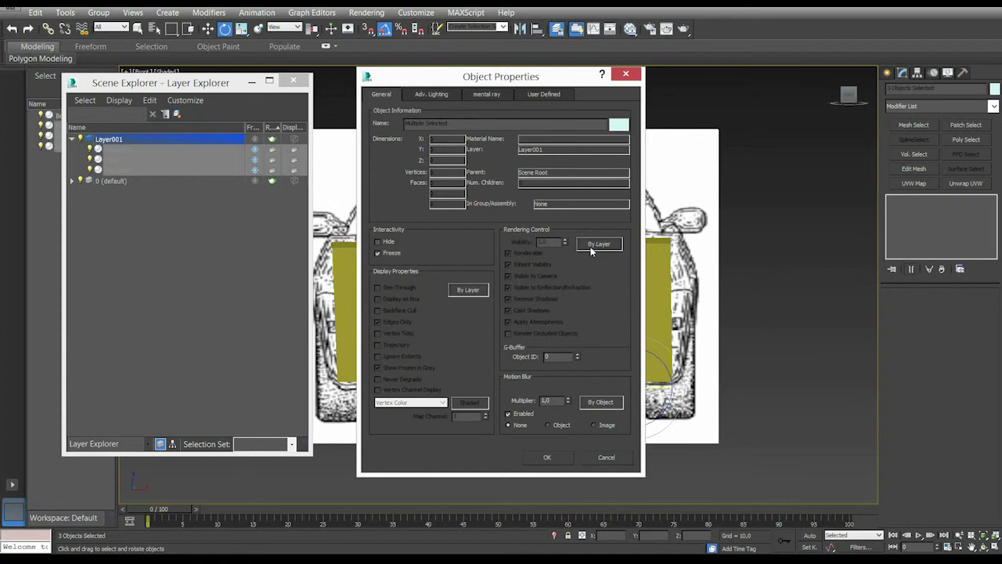
{"action": "left_click", "coordinate": [601, 402]}
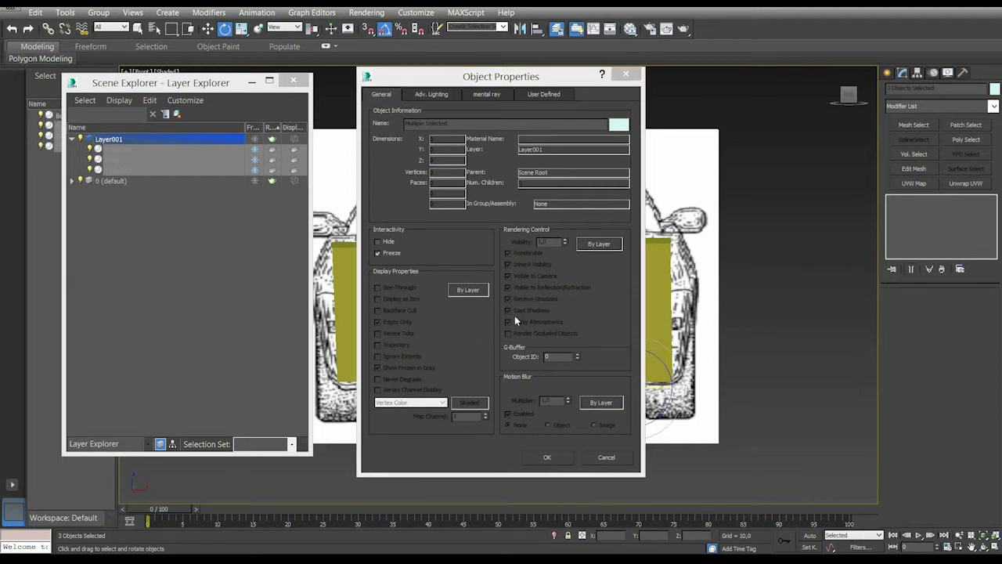
{"action": "left_click", "coordinate": [548, 458]}
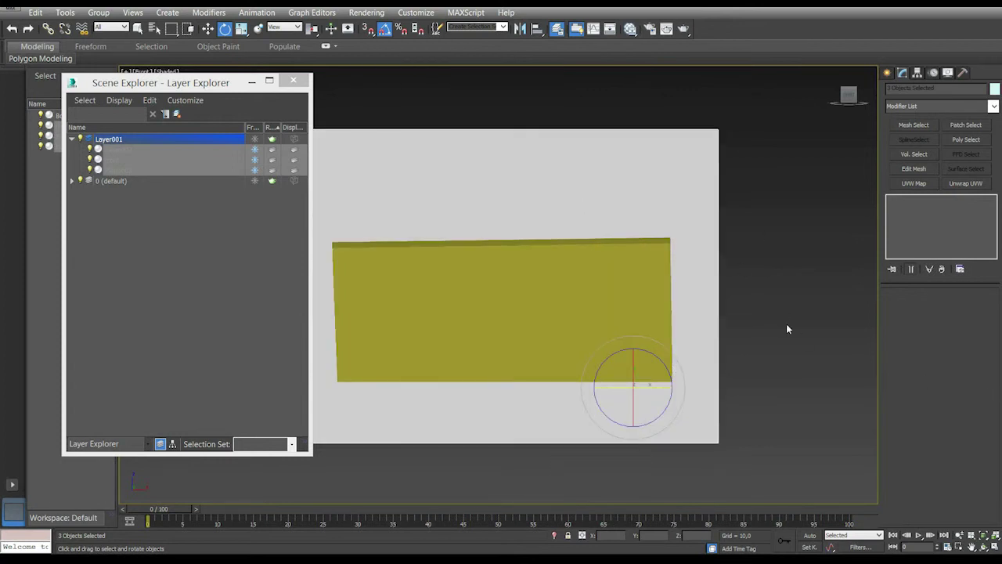
Freeze Layer001 through its layer properties and disable Show Frozen in Gray
{"action": "right_click", "coordinate": [119, 140]}
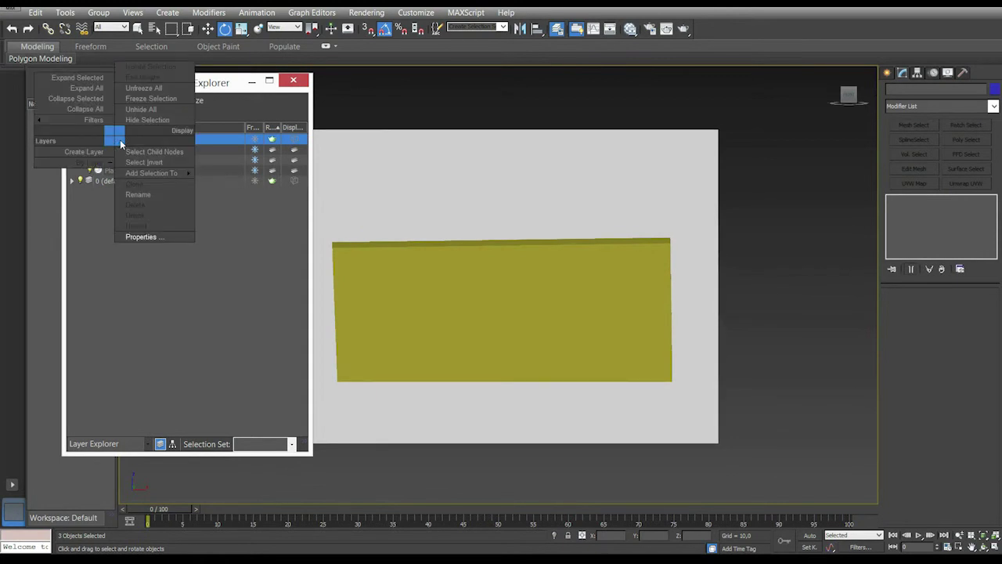
{"action": "left_click", "coordinate": [155, 236]}
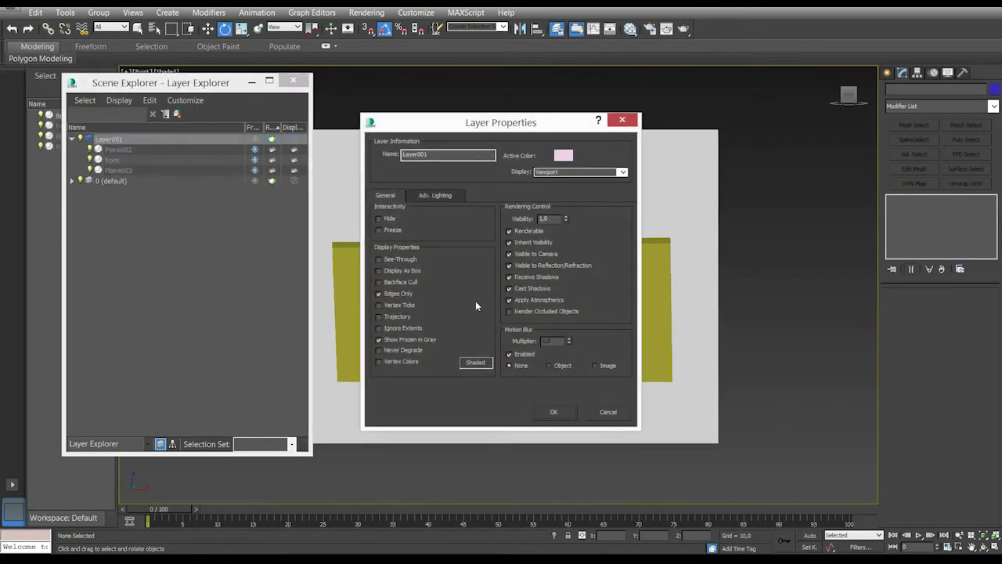
{"action": "left_click", "coordinate": [378, 230]}
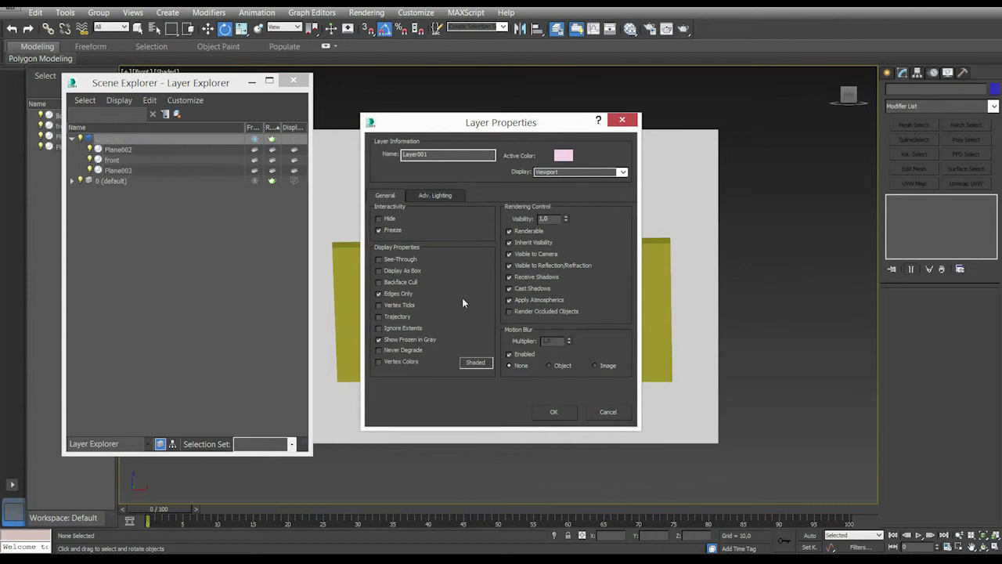
{"action": "left_click", "coordinate": [379, 339]}
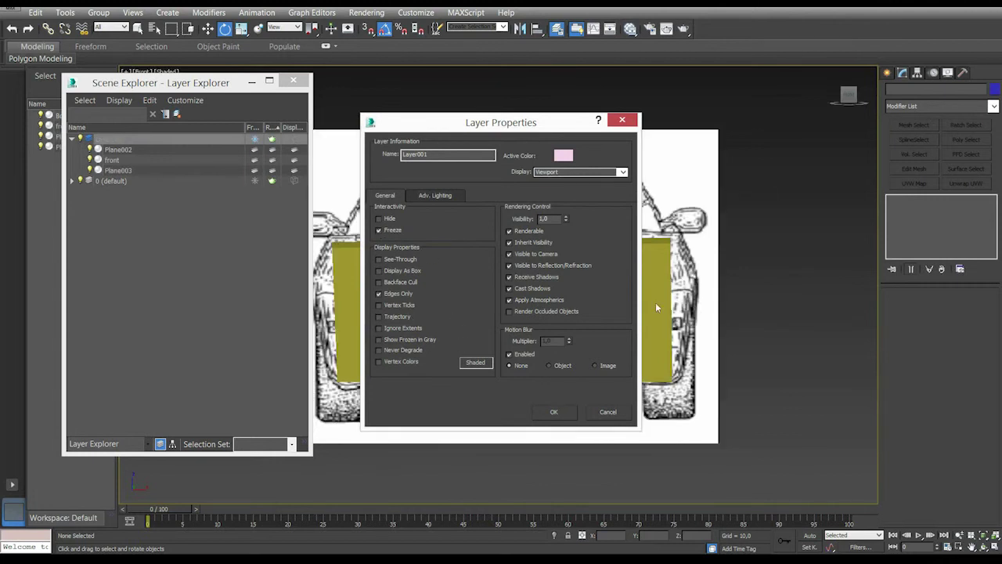
Disable Receive Shadows and Cast Shadows for Layer001, enable Backface Cull, and set its display to Shaded
{"action": "left_click", "coordinate": [509, 277]}
{"action": "left_click", "coordinate": [509, 289]}
{"action": "left_click", "coordinate": [379, 282]}
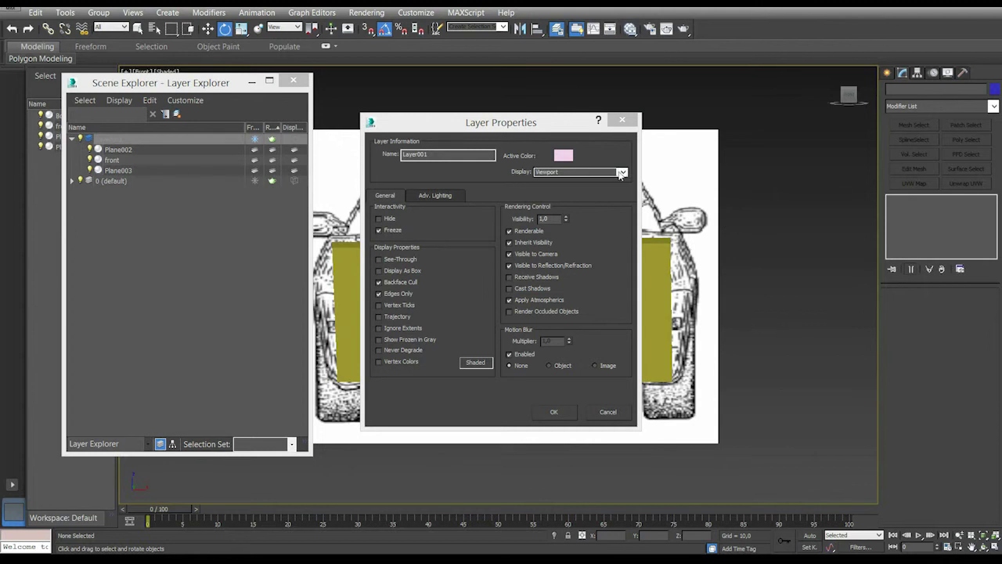
{"action": "left_click", "coordinate": [621, 174]}
{"action": "left_click", "coordinate": [564, 199]}
{"action": "left_click", "coordinate": [559, 415]}
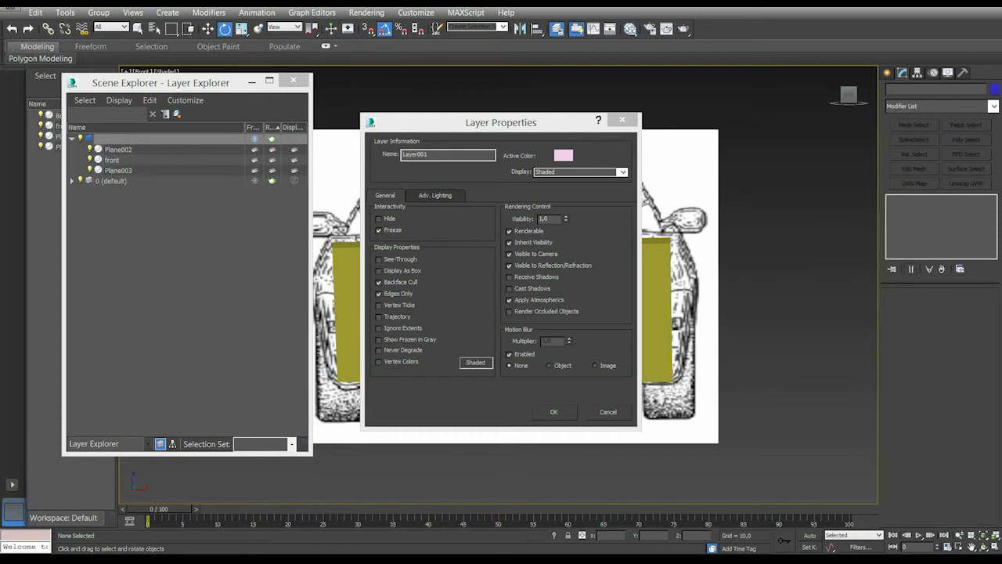
{"action": "left_click", "coordinate": [554, 412]}
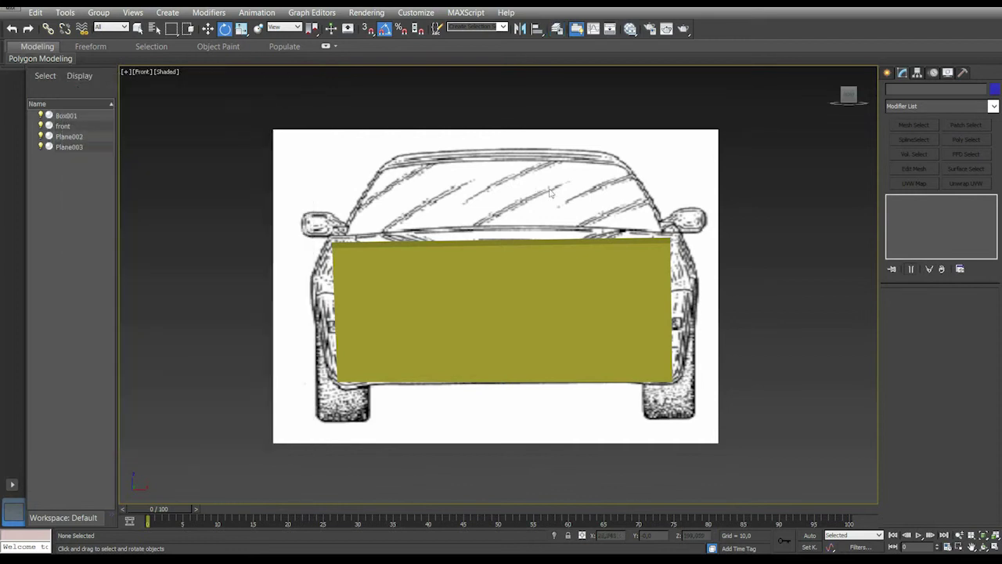
Compare wireframe and shaded display in the front view to check how the box and the Maserati reference planes are shown
{"action": "middle_click_drag", "start_coordinate": [622, 275], "coordinate": [638, 314]}
{"action": "middle_click_drag", "start_coordinate": [757, 331], "coordinate": [650, 366], "text": "alt"}
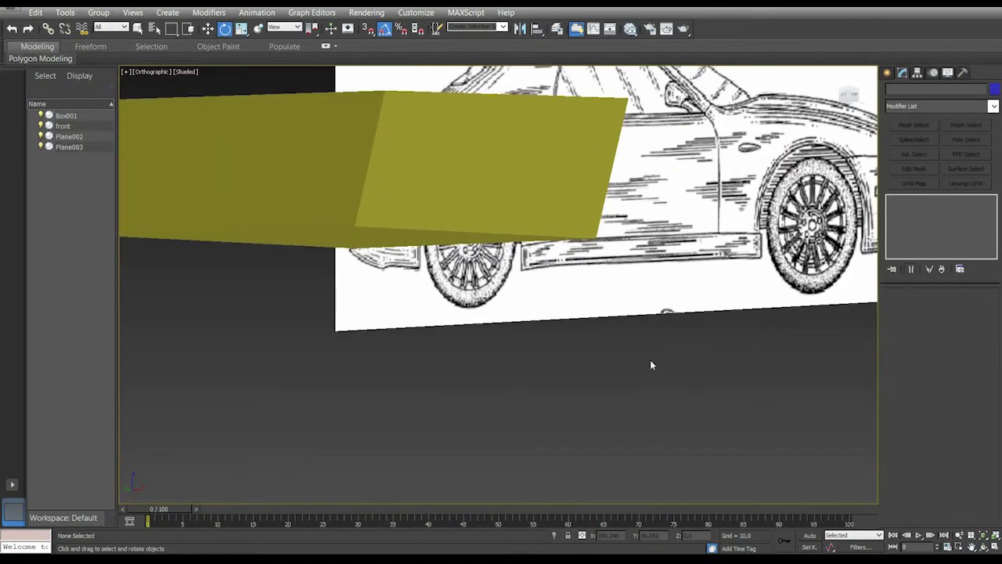
{"action": "key", "text": "f"}
{"action": "key", "text": "F3"}
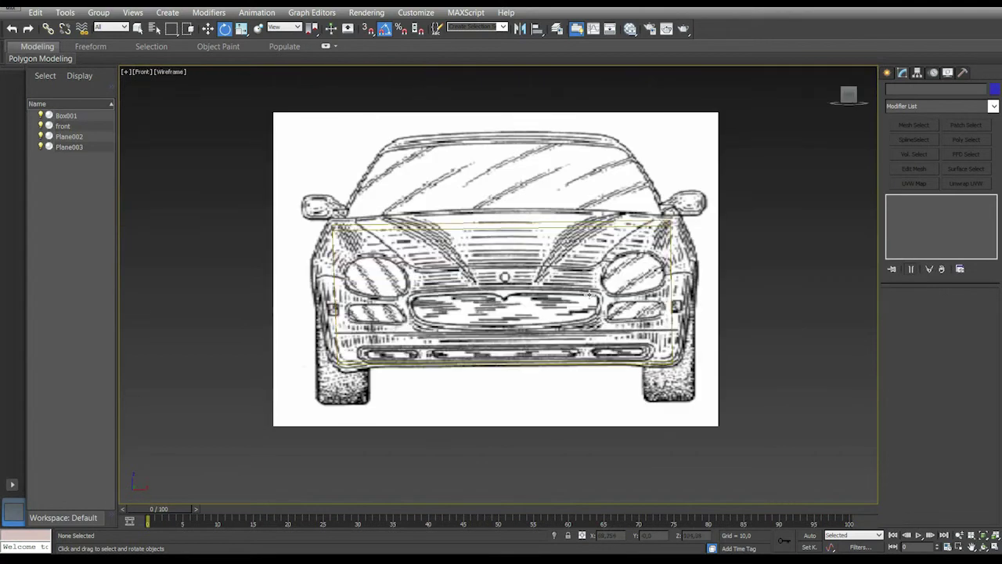
{"action": "key", "text": "F3"}
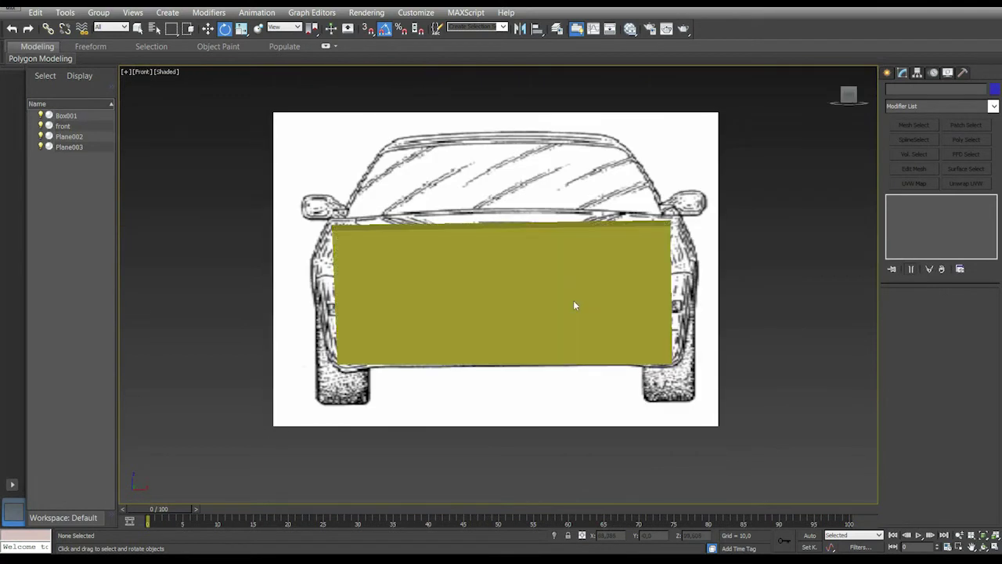
{"action": "key", "text": "F3"}
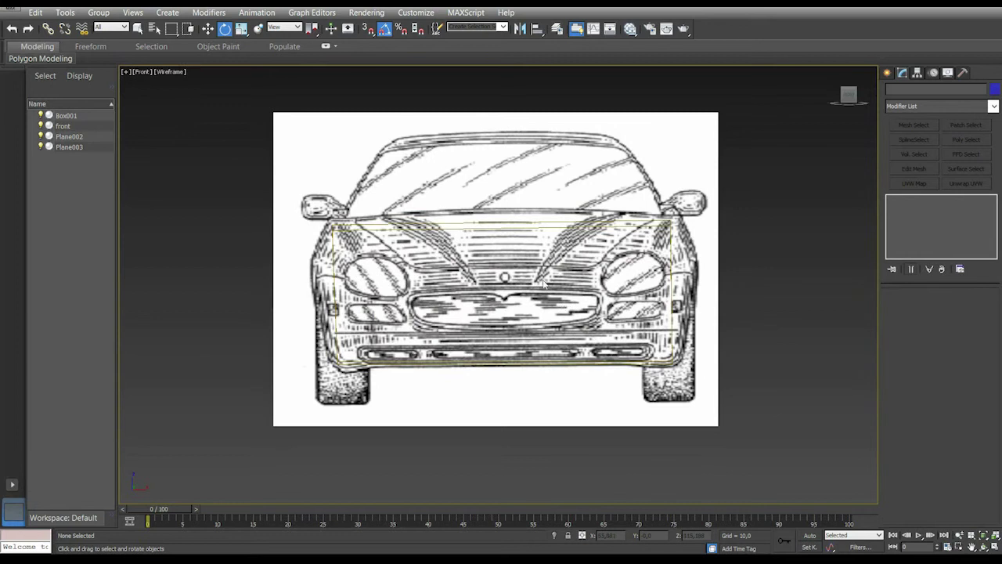
{"action": "middle_click_drag", "start_coordinate": [544, 286], "coordinate": [533, 281]}
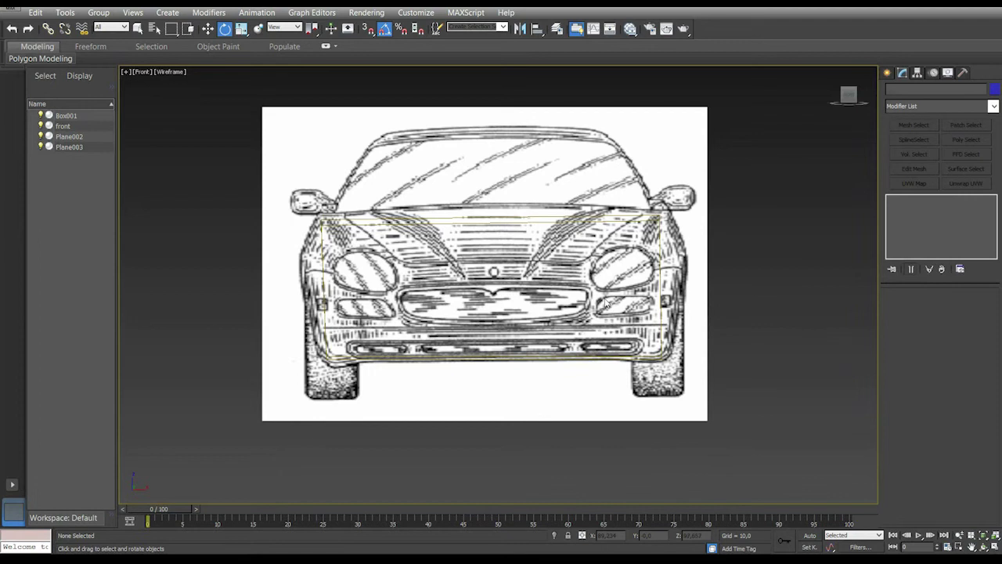
{"action": "key", "text": "F3"}
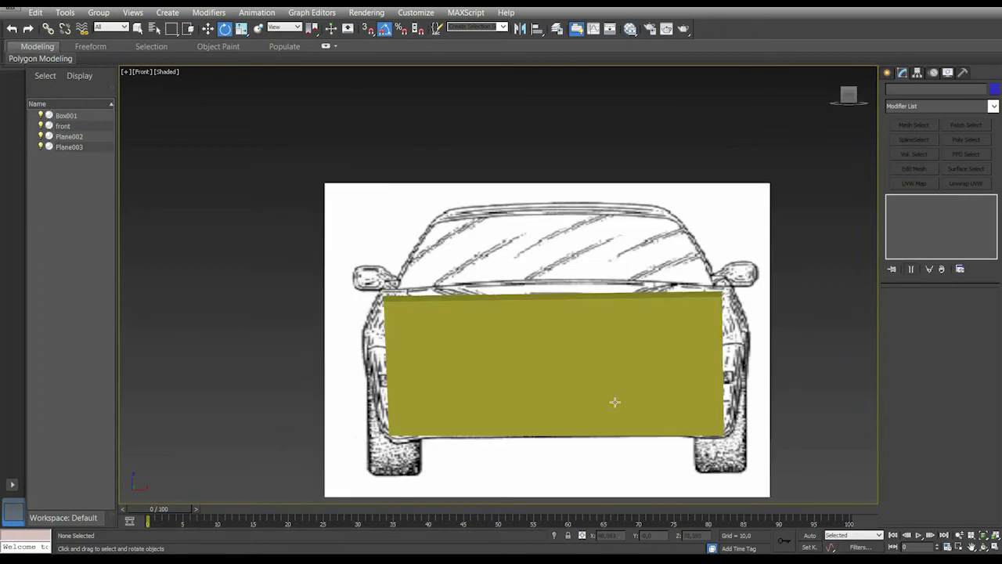
Examine the windshield area of the front reference image up close to judge its viewport texture sharpness
{"action": "scroll", "coordinate": [588, 351], "scroll_direction": "up", "scroll_amount": 2}
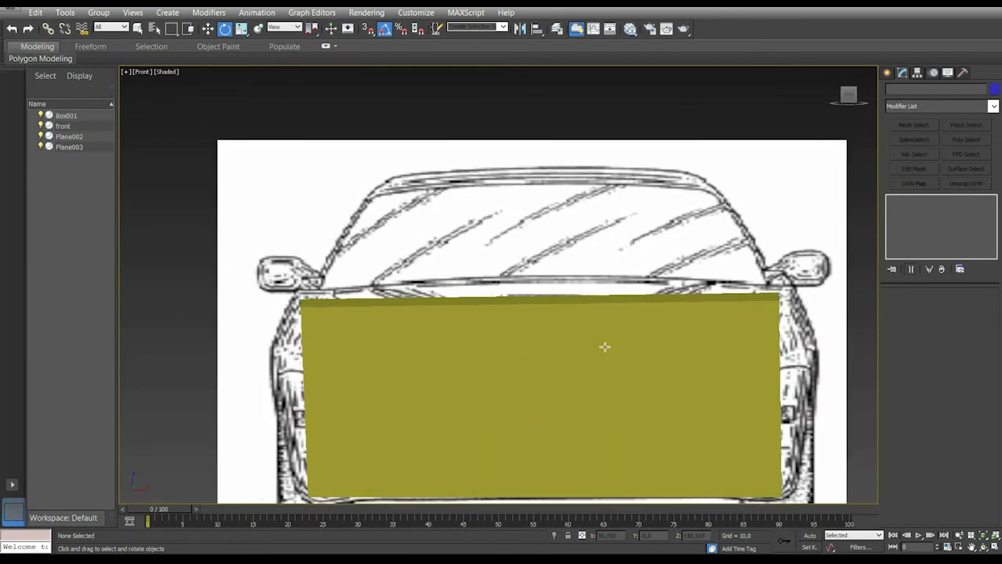
{"action": "scroll", "coordinate": [604, 347], "scroll_direction": "up", "scroll_amount": 5}
{"action": "mouse_move", "coordinate": [598, 298]}
{"action": "middle_mouse_down"}
{"action": "mouse_move", "coordinate": [548, 285]}
{"action": "mouse_move", "coordinate": [530, 253]}
{"action": "mouse_move", "coordinate": [533, 320]}
{"action": "middle_mouse_up"}
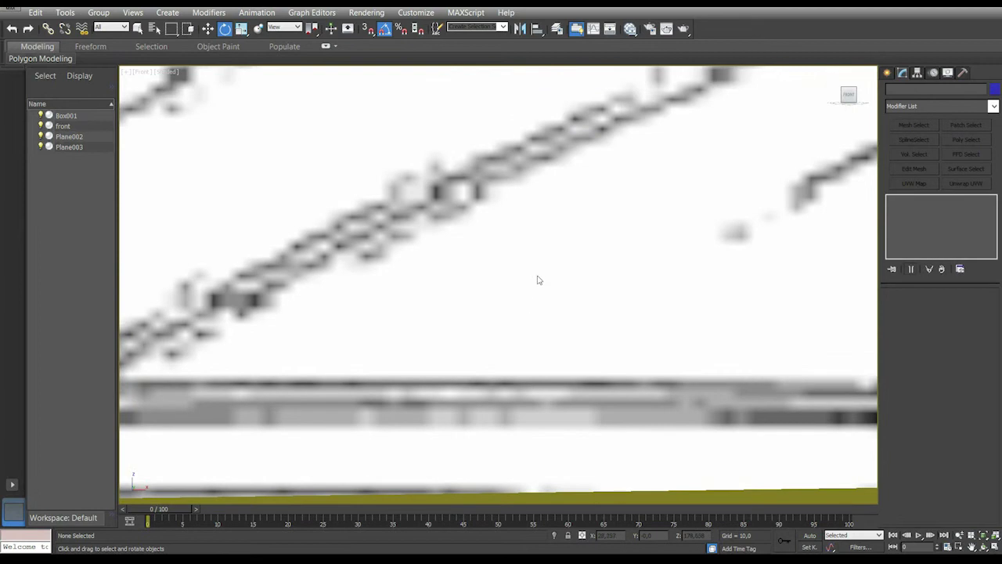
{"action": "scroll", "coordinate": [707, 347], "scroll_direction": "up", "scroll_amount": 2}
{"action": "scroll", "coordinate": [707, 347], "scroll_direction": "down", "scroll_amount": 1}
{"action": "scroll", "coordinate": [637, 309], "scroll_direction": "down", "scroll_amount": 3}
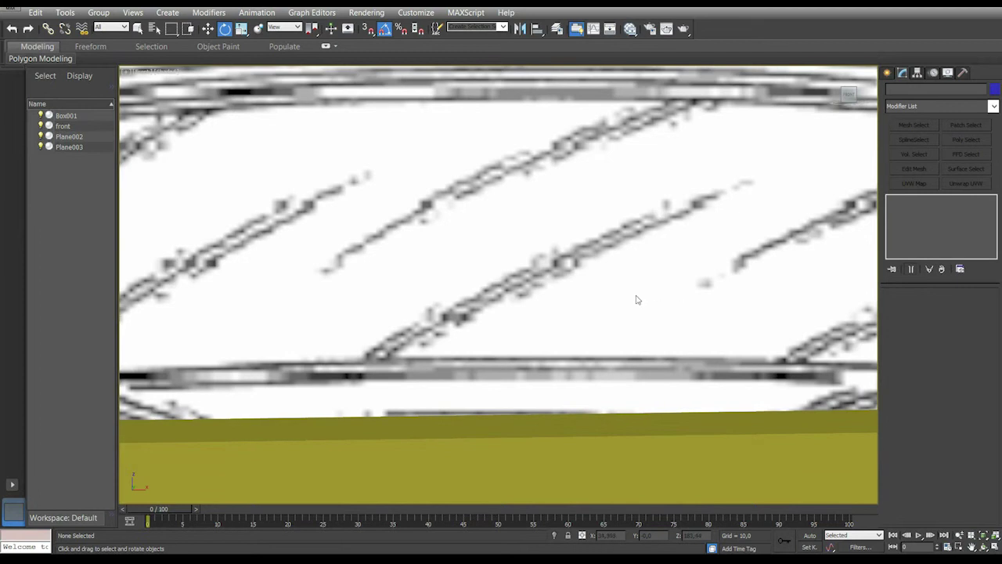
{"action": "scroll", "coordinate": [637, 295], "scroll_direction": "up", "scroll_amount": 3}
{"action": "scroll", "coordinate": [536, 243], "scroll_direction": "down", "scroll_amount": 5}
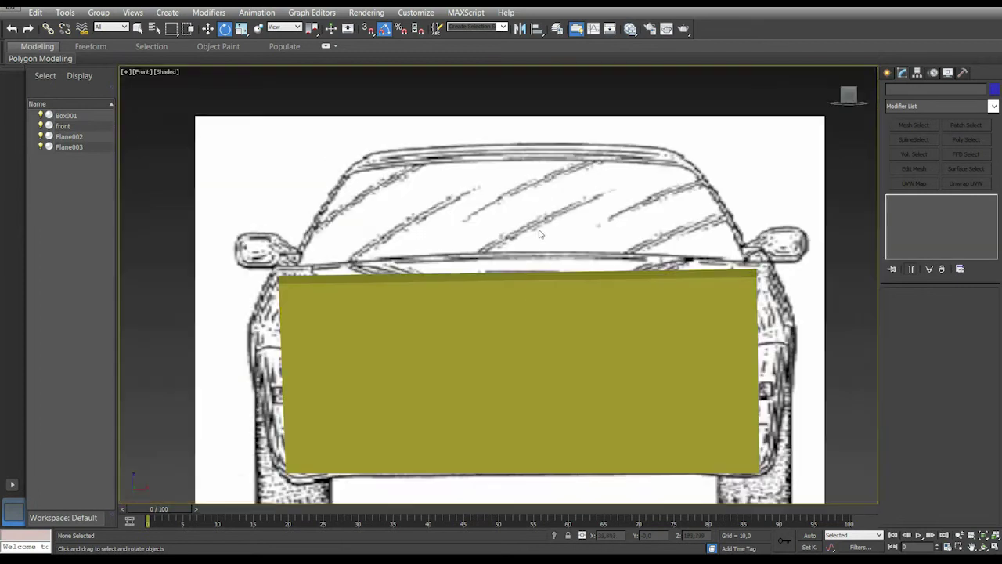
{"action": "scroll", "coordinate": [587, 266], "scroll_direction": "up", "scroll_amount": 3}
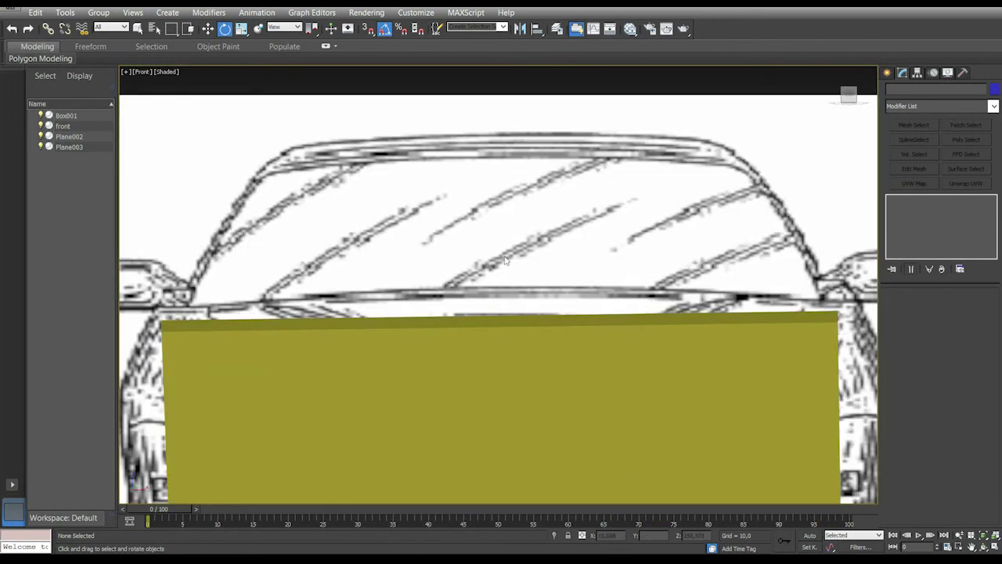
Open Asset Tracking and select the three Maserati reference images
{"action": "left_click", "coordinate": [8, 12]}
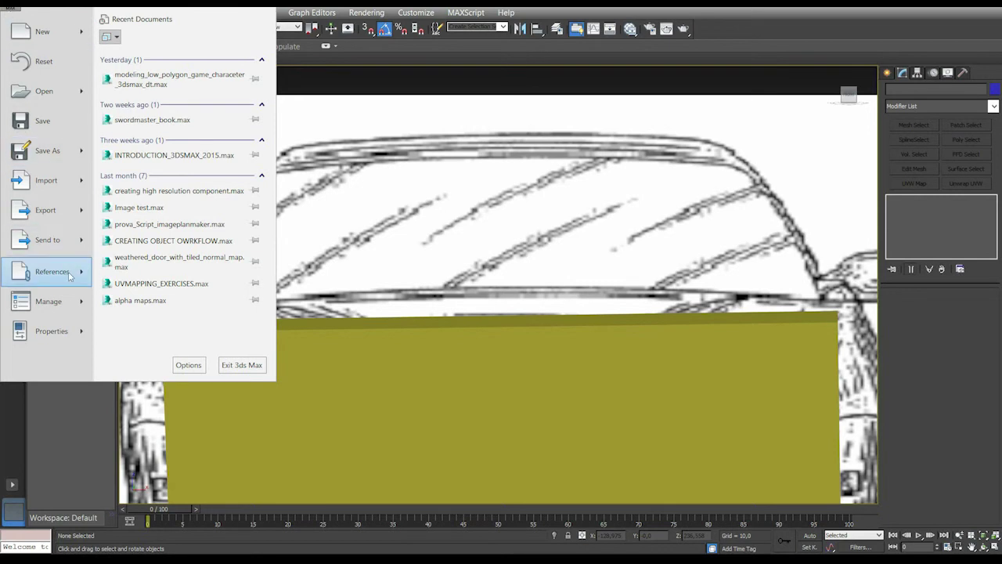
{"action": "mouse_move", "coordinate": [57, 275]}
{"action": "left_click", "coordinate": [142, 253]}
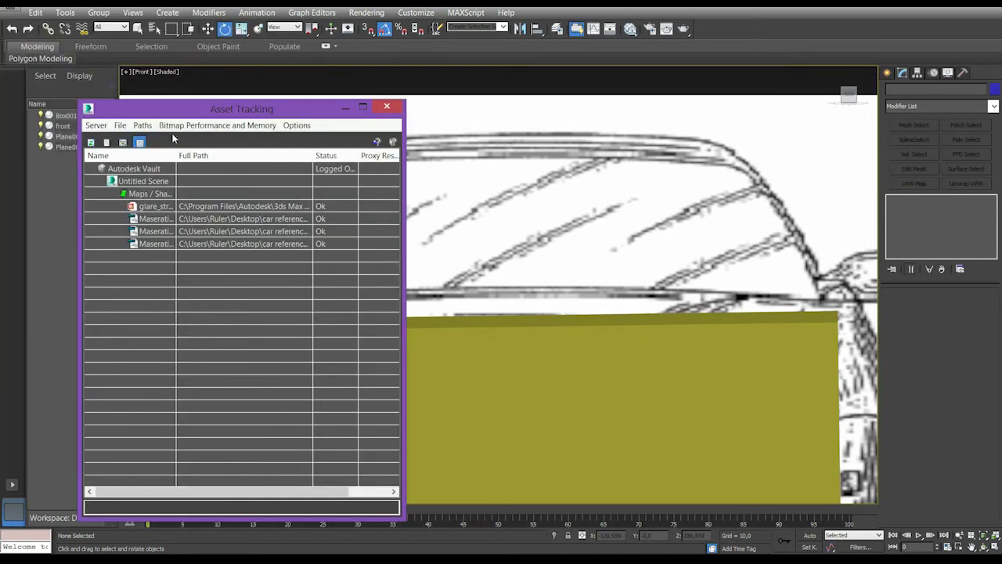
{"action": "left_click_drag", "start_coordinate": [193, 112], "coordinate": [158, 115]}
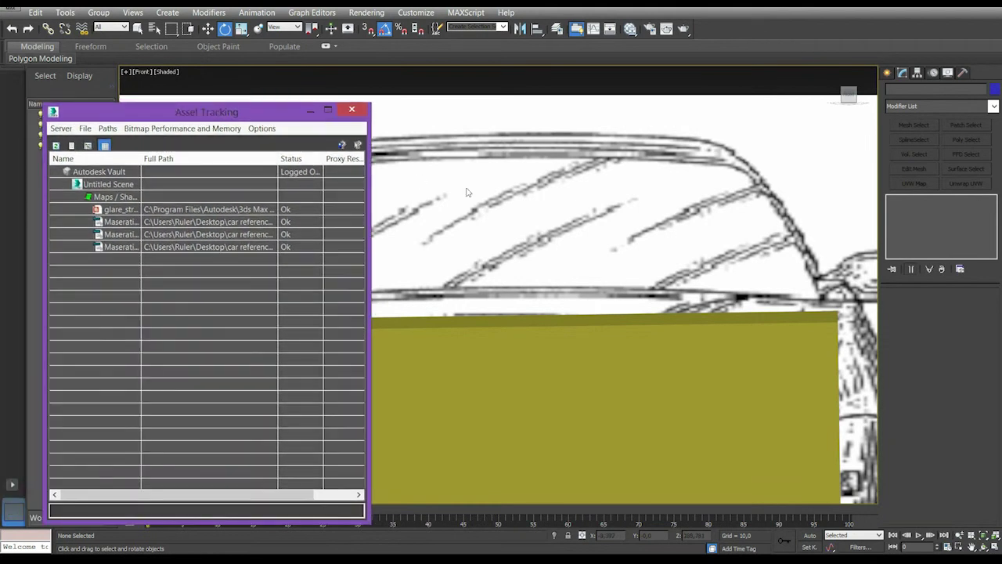
{"action": "scroll", "coordinate": [467, 193], "scroll_direction": "up", "scroll_amount": 2}
{"action": "left_click", "coordinate": [116, 224]}
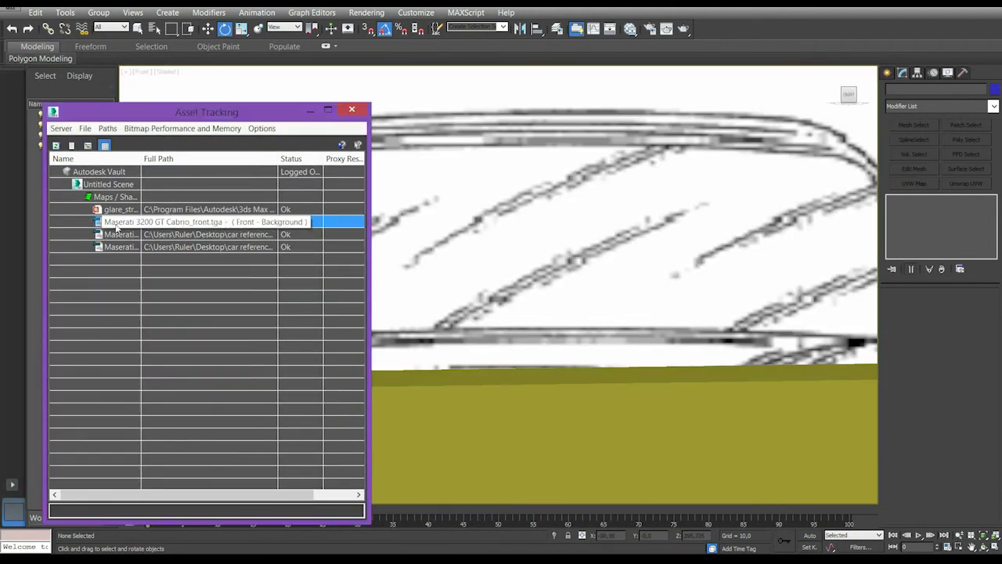
{"action": "key", "text": "shift+Down"}
{"action": "key", "text": "shift+Down"}
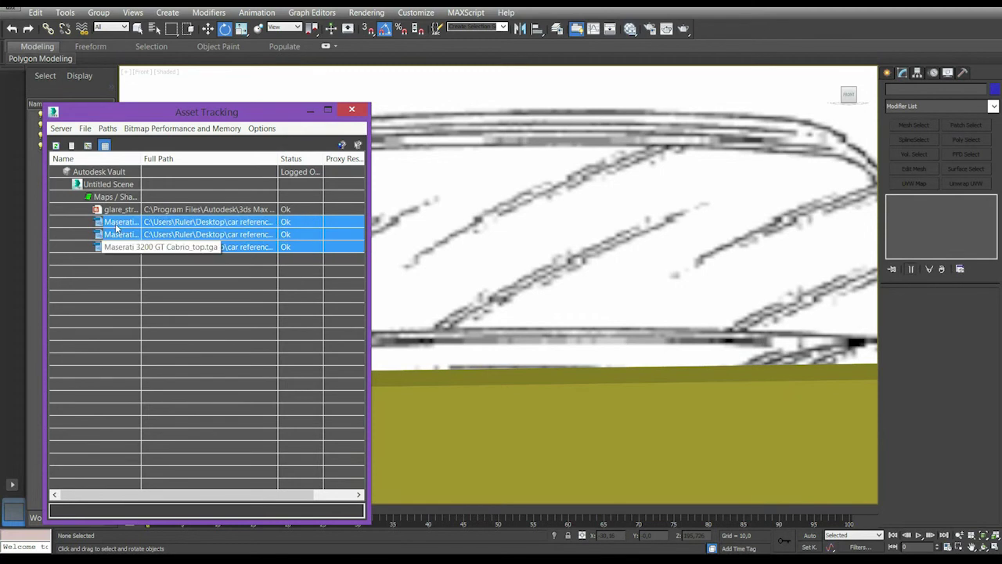
Enable the bitmap proxy system with maps downscaled to Full original size, generate the proxies now, and close Asset Tracking
{"action": "left_click", "coordinate": [173, 130]}
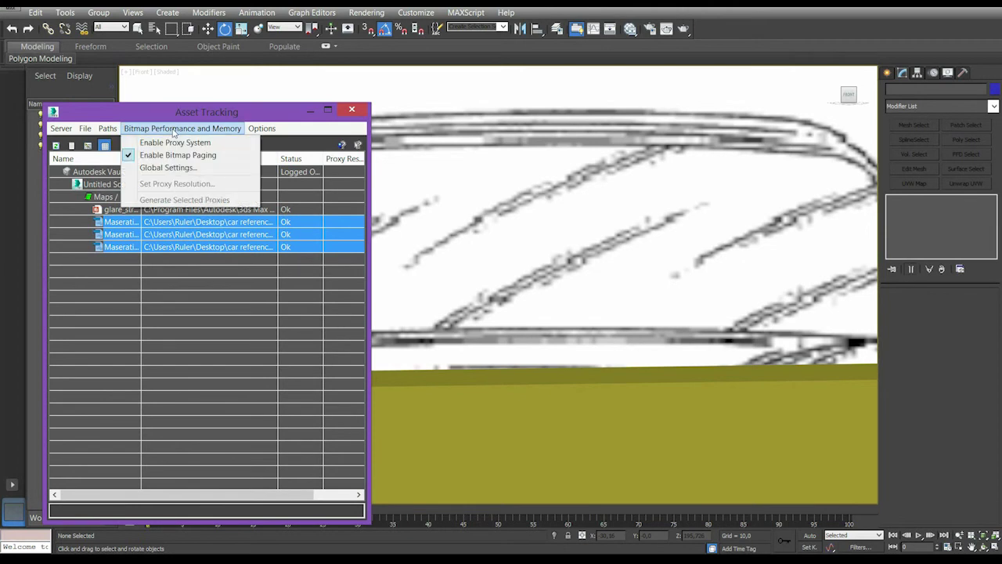
{"action": "left_click", "coordinate": [183, 173]}
{"action": "left_click_drag", "start_coordinate": [478, 198], "coordinate": [233, 244]}
{"action": "left_click", "coordinate": [173, 275]}
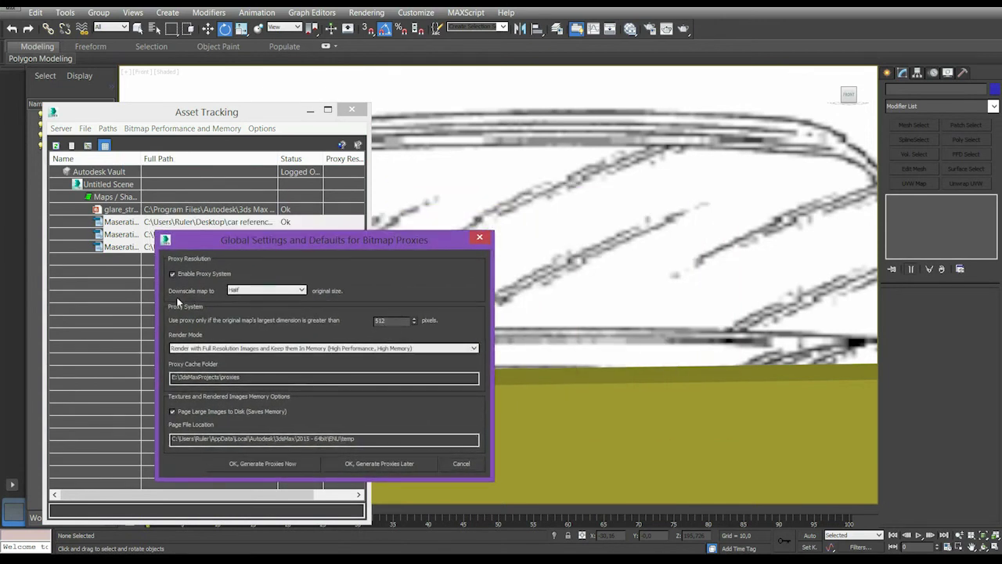
{"action": "left_click", "coordinate": [300, 290]}
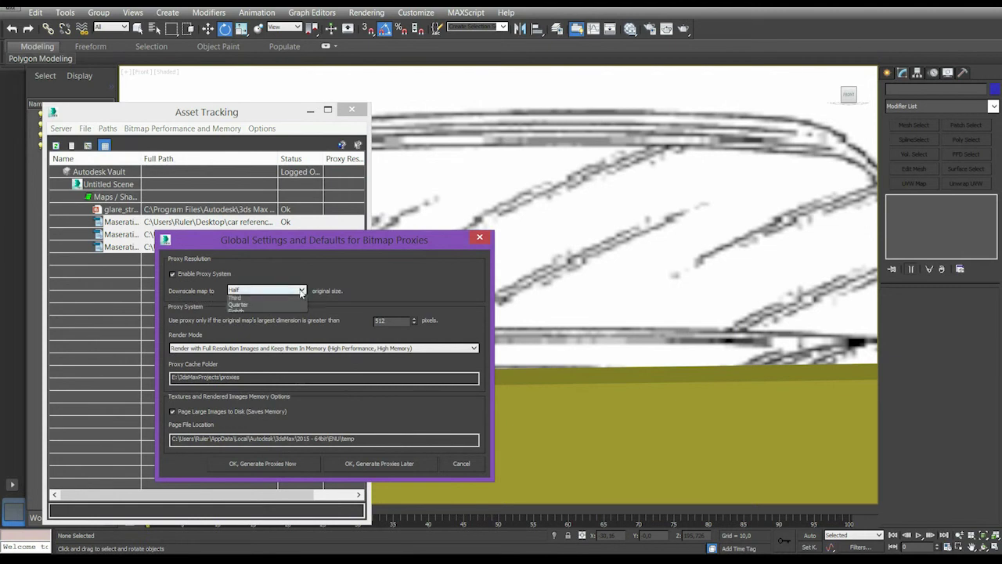
{"action": "left_click", "coordinate": [271, 299]}
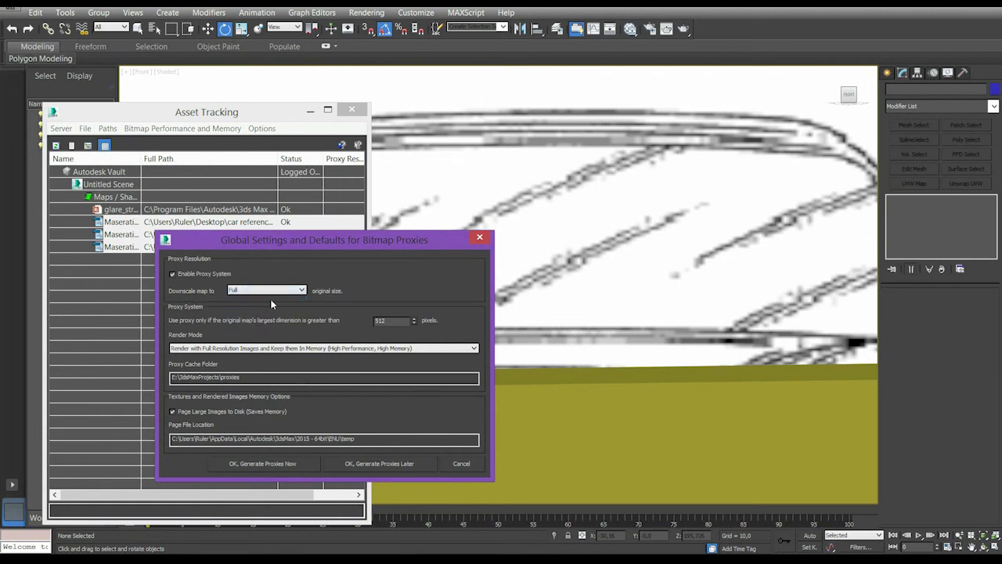
{"action": "left_click", "coordinate": [263, 464]}
{"action": "left_click", "coordinate": [352, 110]}
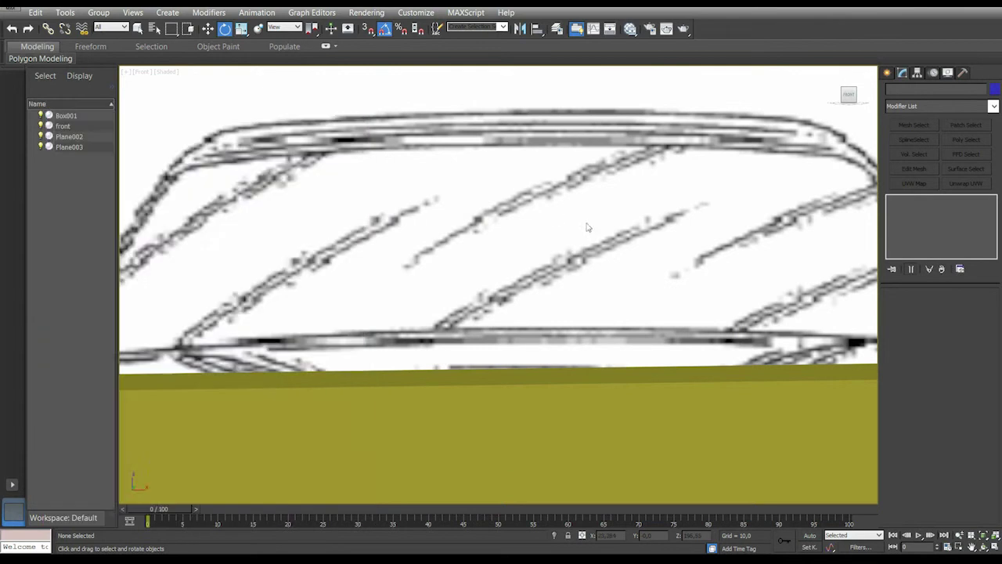
Re-examine the front reference image at several magnifications to check its sharpness with the full-size proxy setting
{"action": "scroll", "coordinate": [657, 267], "scroll_direction": "down", "scroll_amount": 5}
{"action": "scroll", "coordinate": [591, 233], "scroll_direction": "up", "scroll_amount": 1}
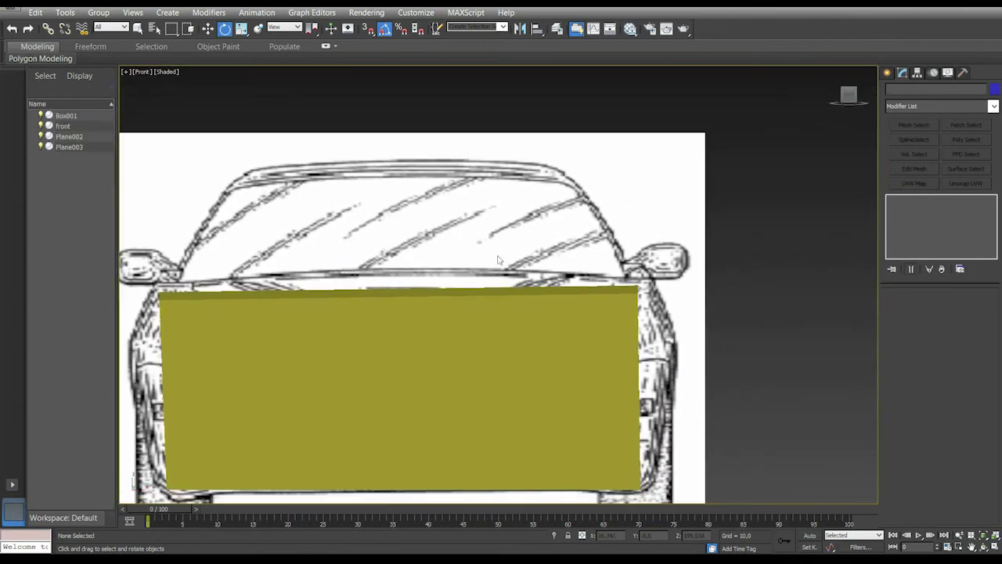
{"action": "scroll", "coordinate": [470, 241], "scroll_direction": "up", "scroll_amount": 4}
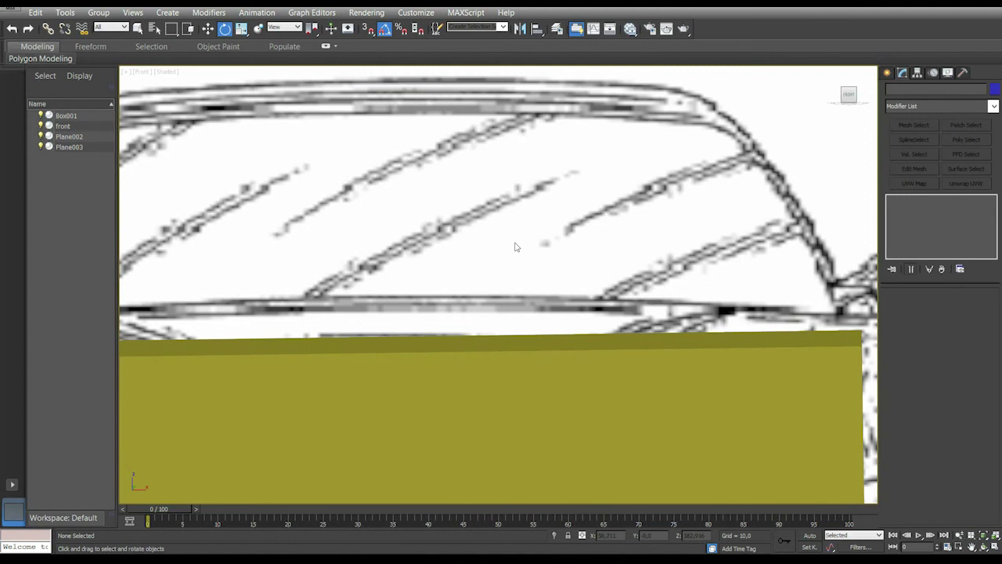
{"action": "scroll", "coordinate": [515, 246], "scroll_direction": "down", "scroll_amount": 6}
{"action": "scroll", "coordinate": [555, 280], "scroll_direction": "up", "scroll_amount": 3}
{"action": "middle_click_drag", "start_coordinate": [553, 274], "coordinate": [636, 274]}
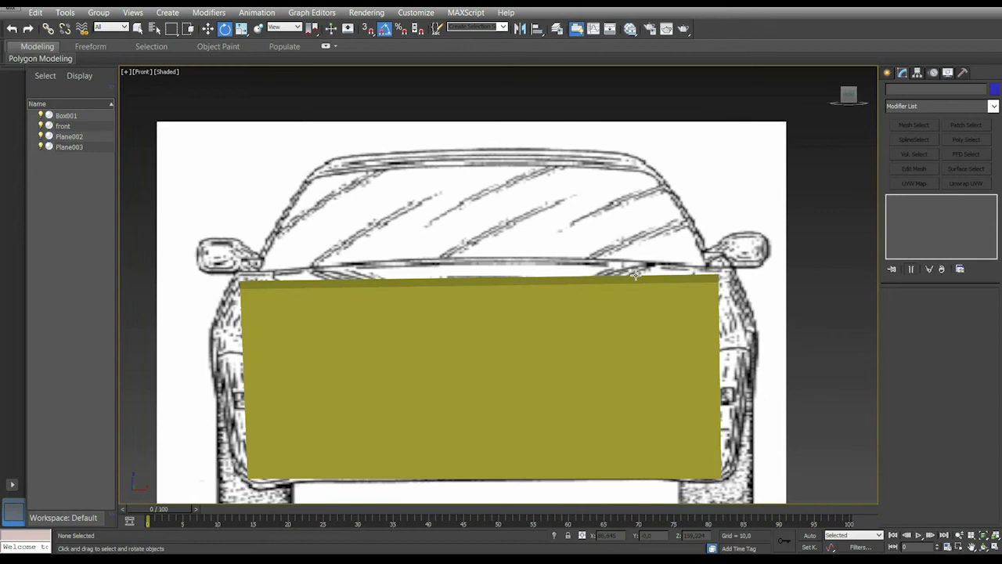
{"action": "middle_click_drag", "start_coordinate": [636, 274], "coordinate": [653, 267]}
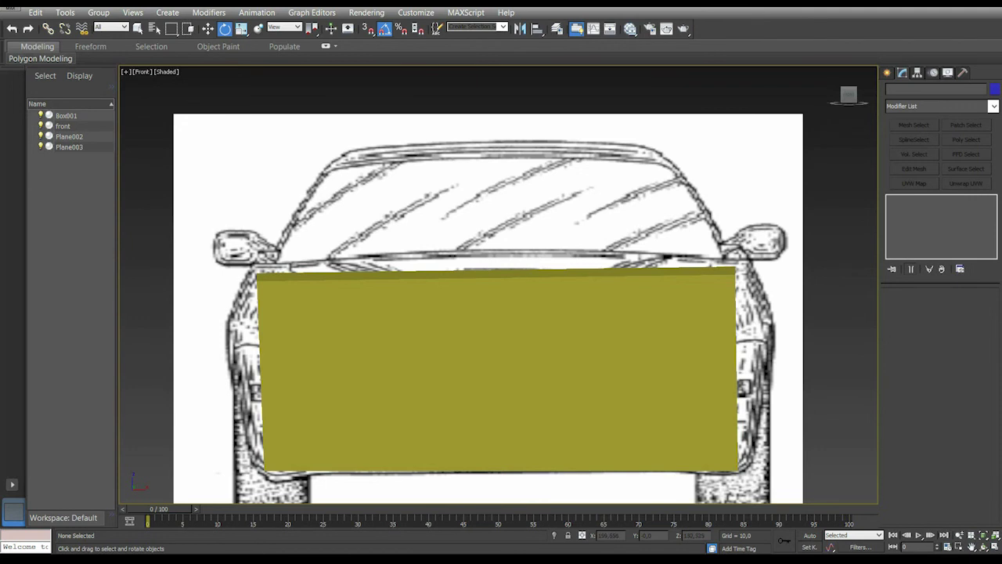
Switch to the browser and read the ScriptSpot page for the Nitrous Texture Tweaker script at full window size
{"action": "key", "text": "alt+Tab"}
{"action": "left_click_drag", "start_coordinate": [704, 35], "coordinate": [581, 39]}
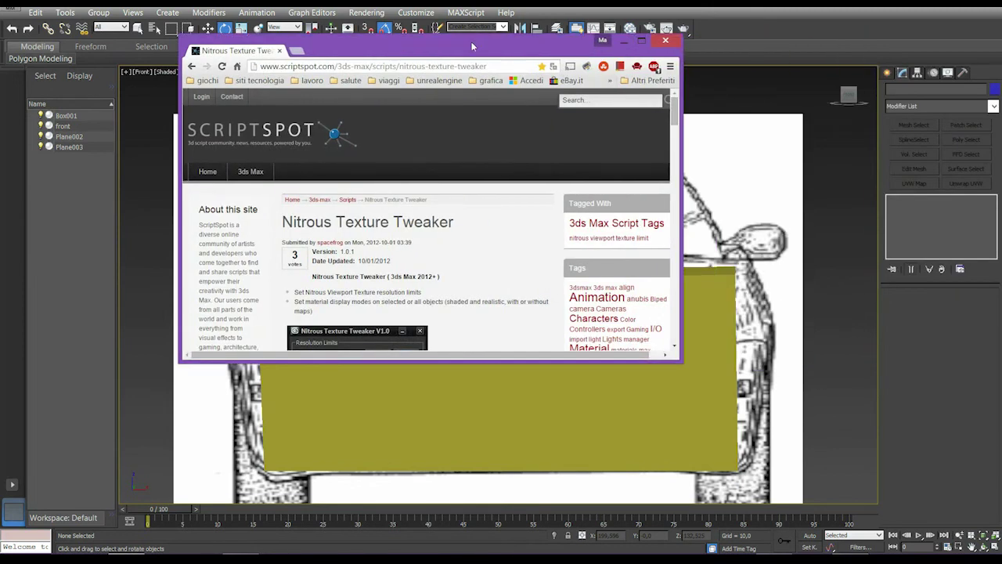
{"action": "left_click", "coordinate": [642, 41]}
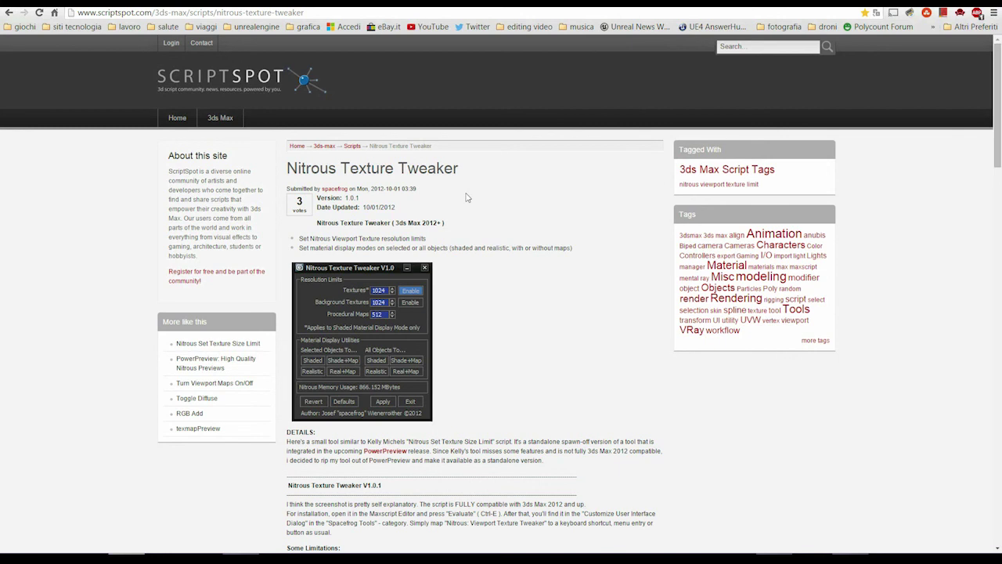
{"action": "scroll", "coordinate": [495, 257], "scroll_direction": "down", "scroll_amount": 1}
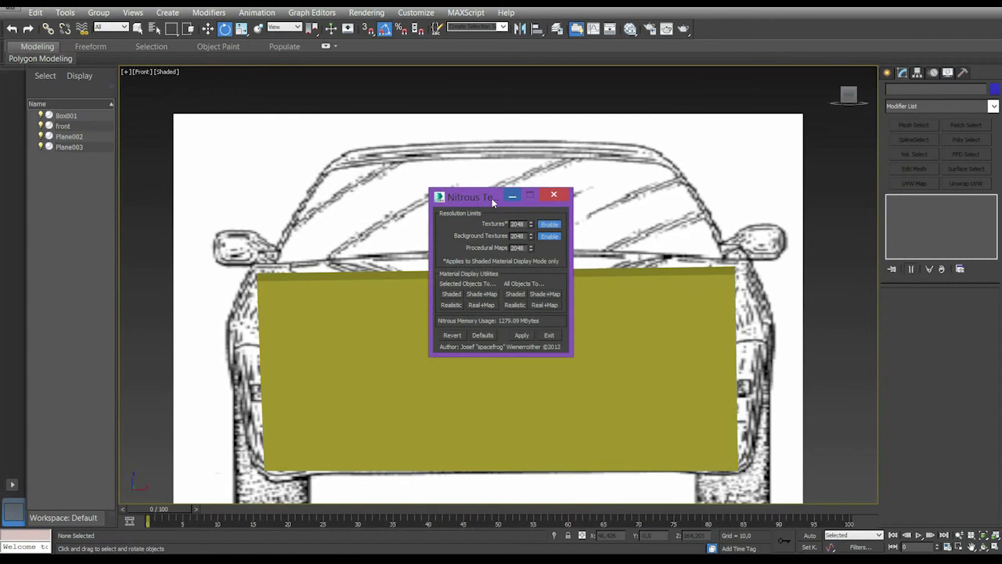
Switch back to 3ds Max and reposition the Nitrous Texture Tweaker dialog over the front view
{"action": "left_click_drag", "start_coordinate": [492, 198], "coordinate": [458, 210]}
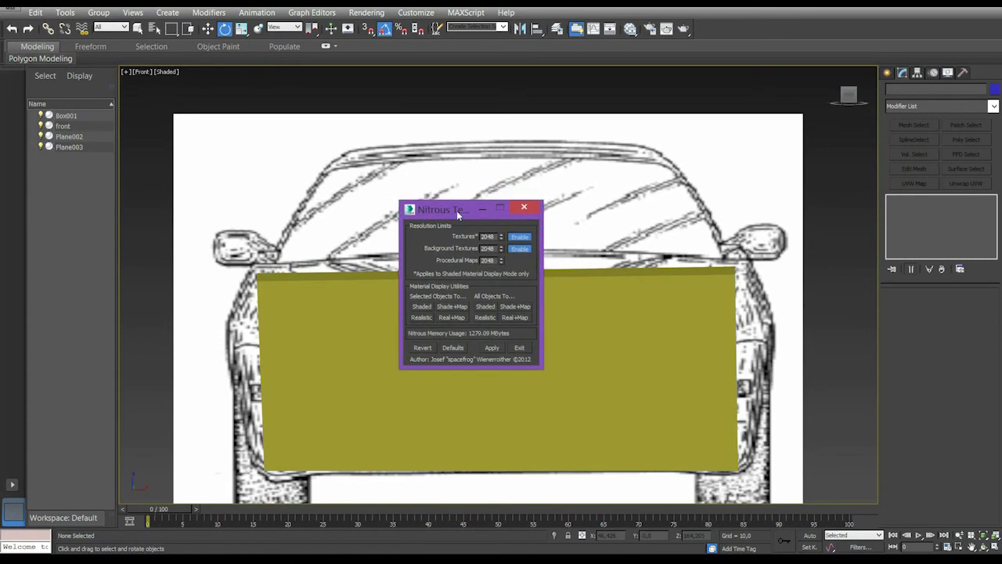